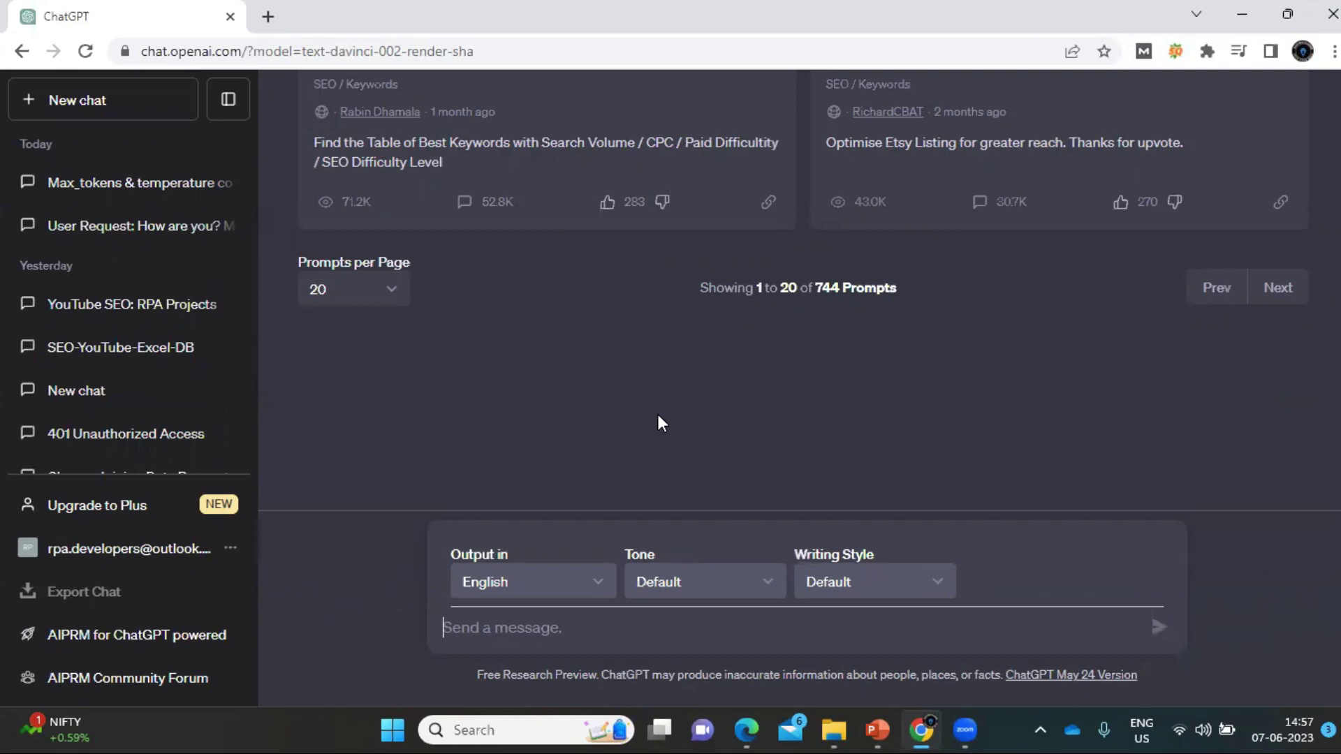
- Ask ChatGPT 'What is Automation 360?' and scroll through its answer
type("What")
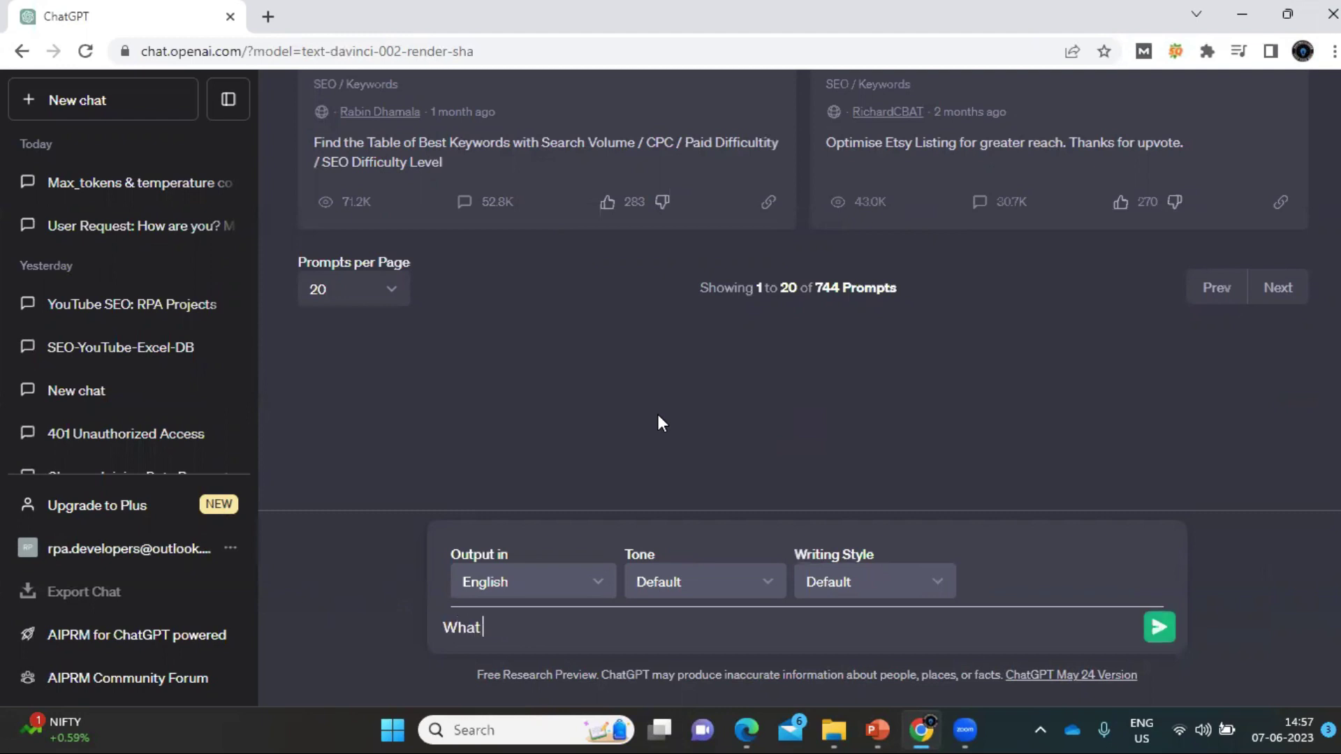
type(" is Automation 360?")
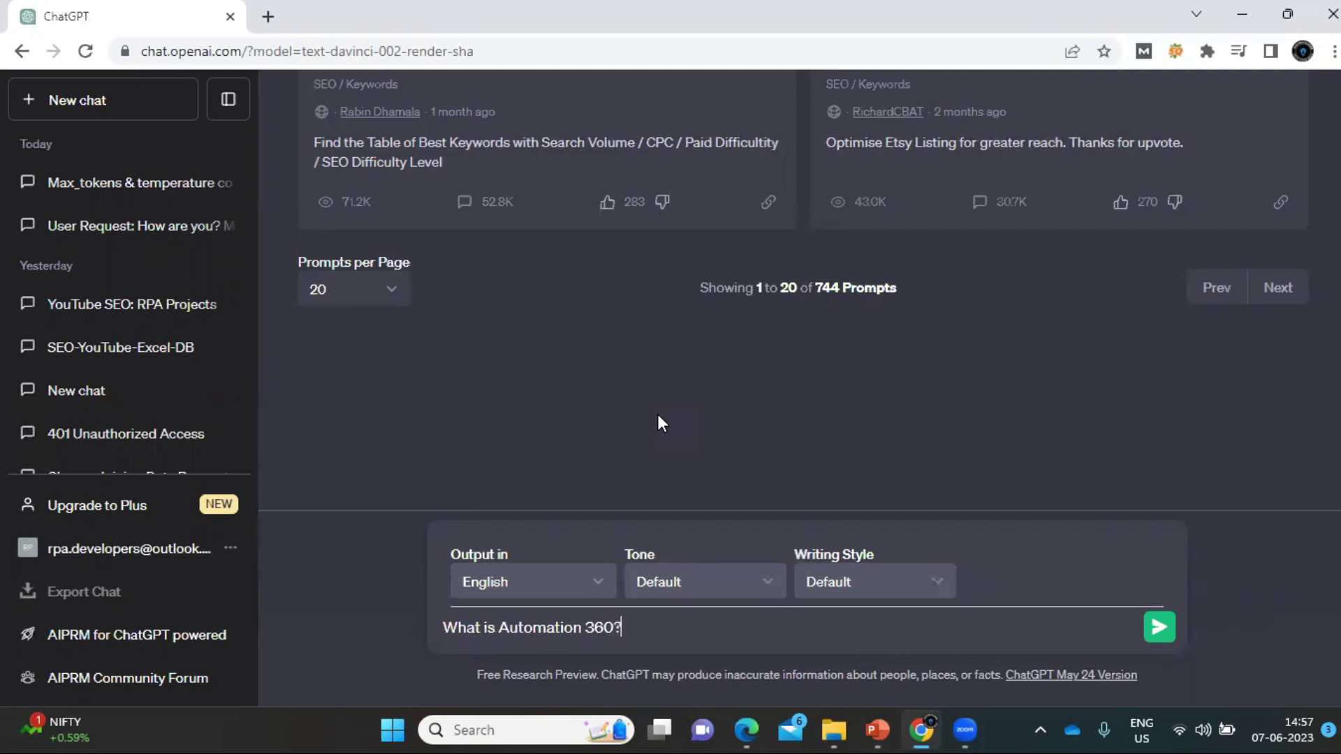
key("Return")
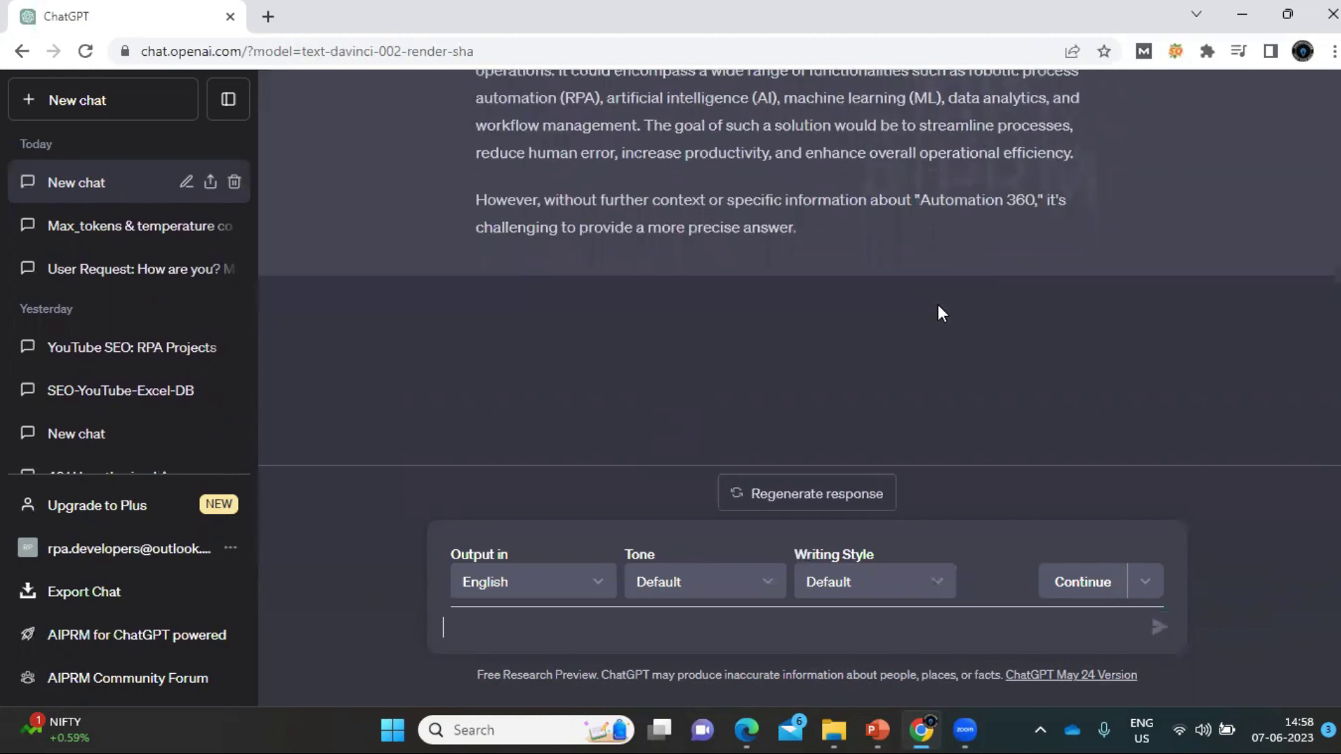
scroll(937, 303, "up", 3)
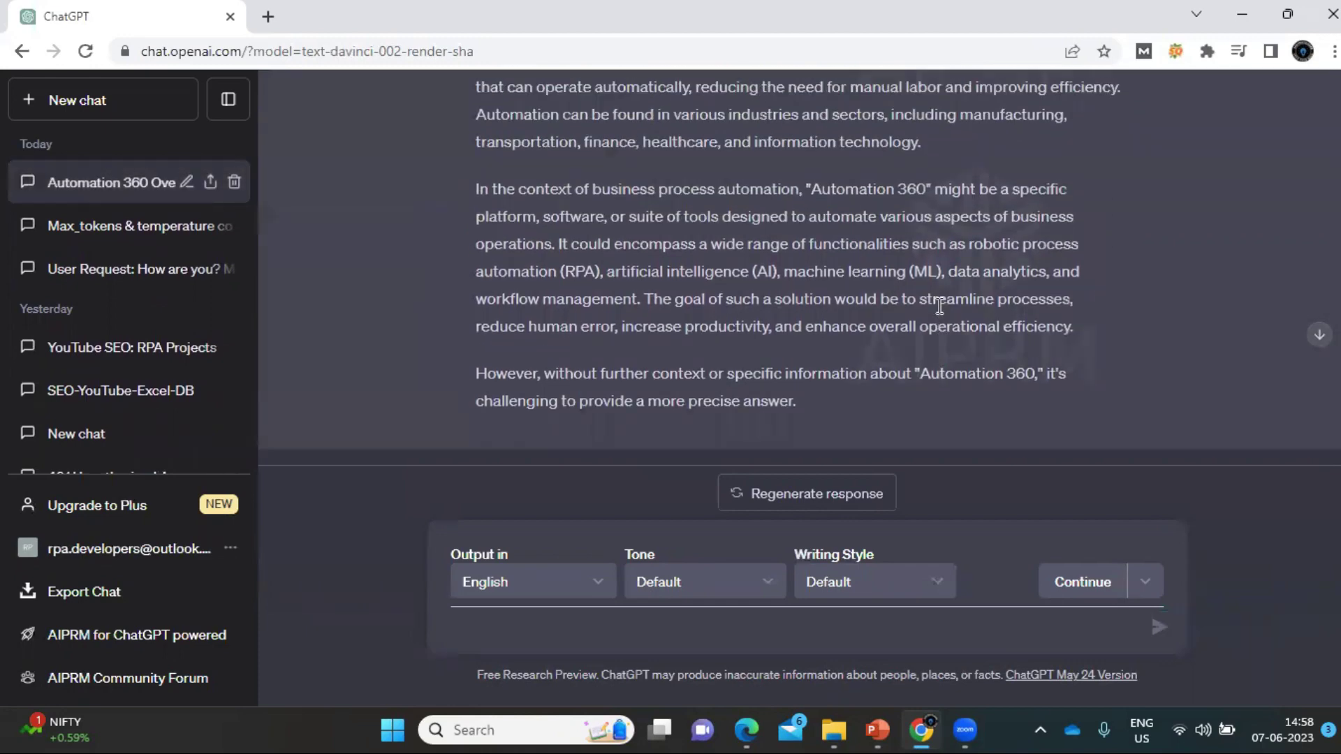
scroll(940, 306, "up", 3)
scroll(939, 306, "down", 1)
scroll(939, 306, "down", 2)
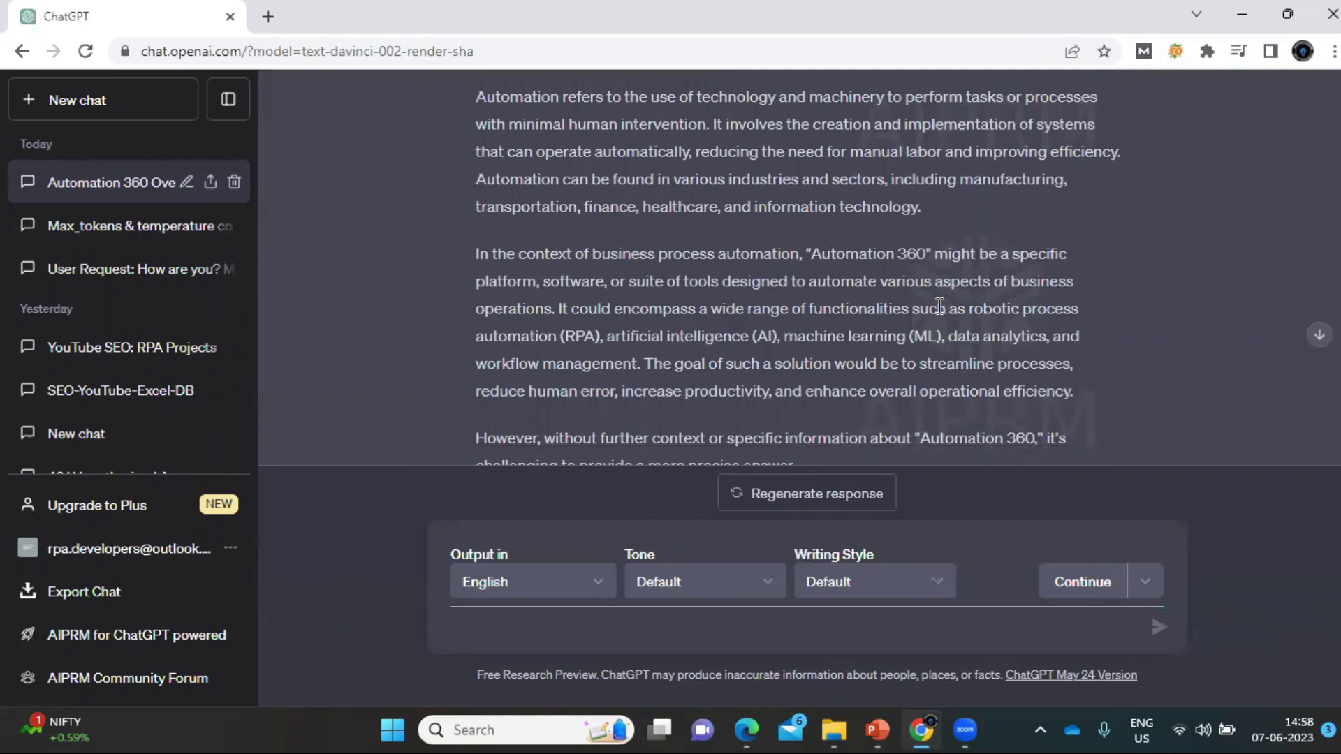
scroll(940, 306, "down", 3)
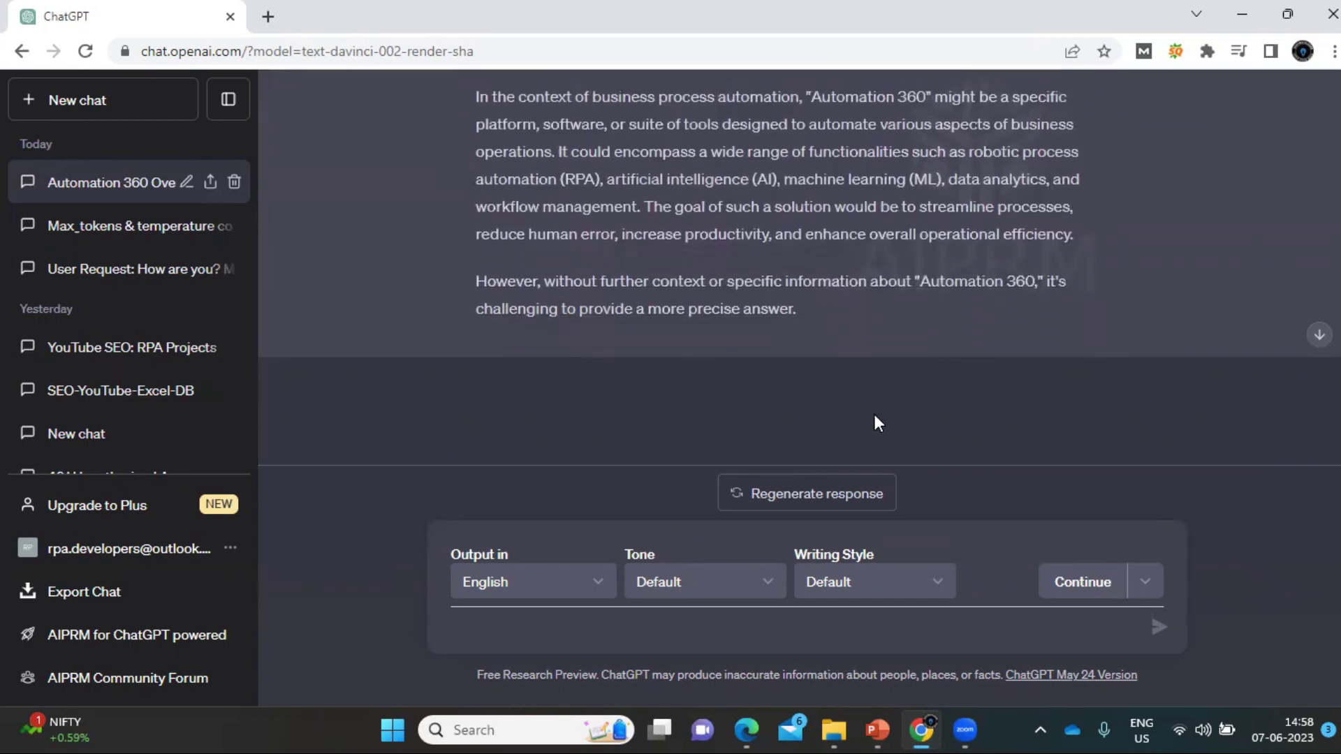
- Search Google for 'openai' in the private browser window
mouse_move(746, 730)
left_click(838, 664)
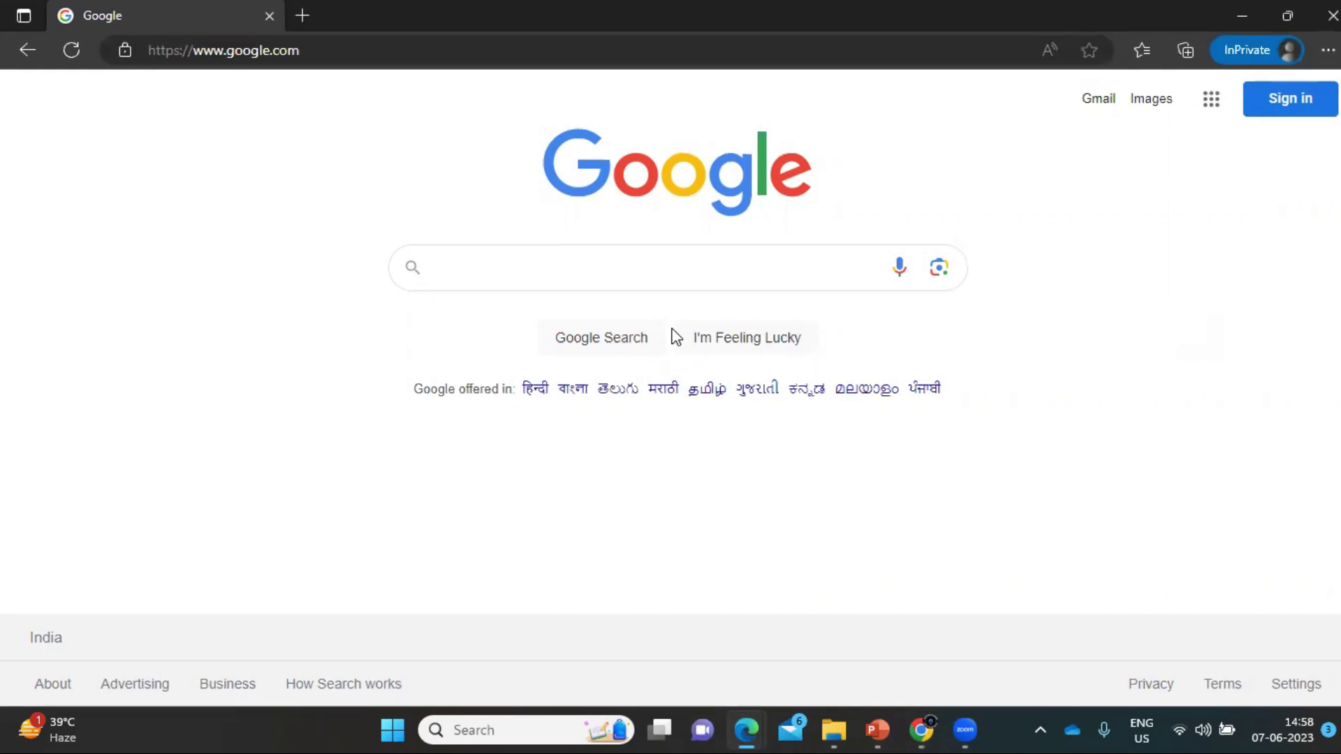
left_click(565, 265)
type("open")
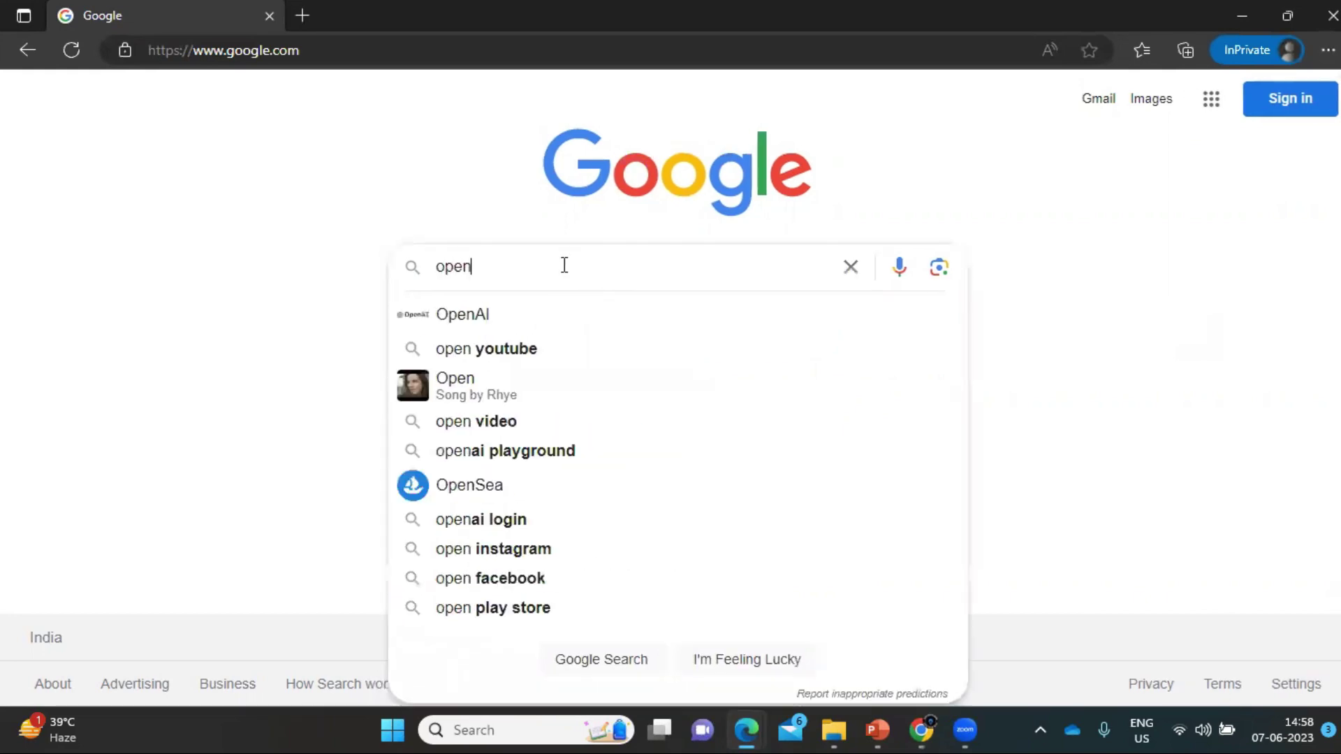
type("ai")
key("Return")
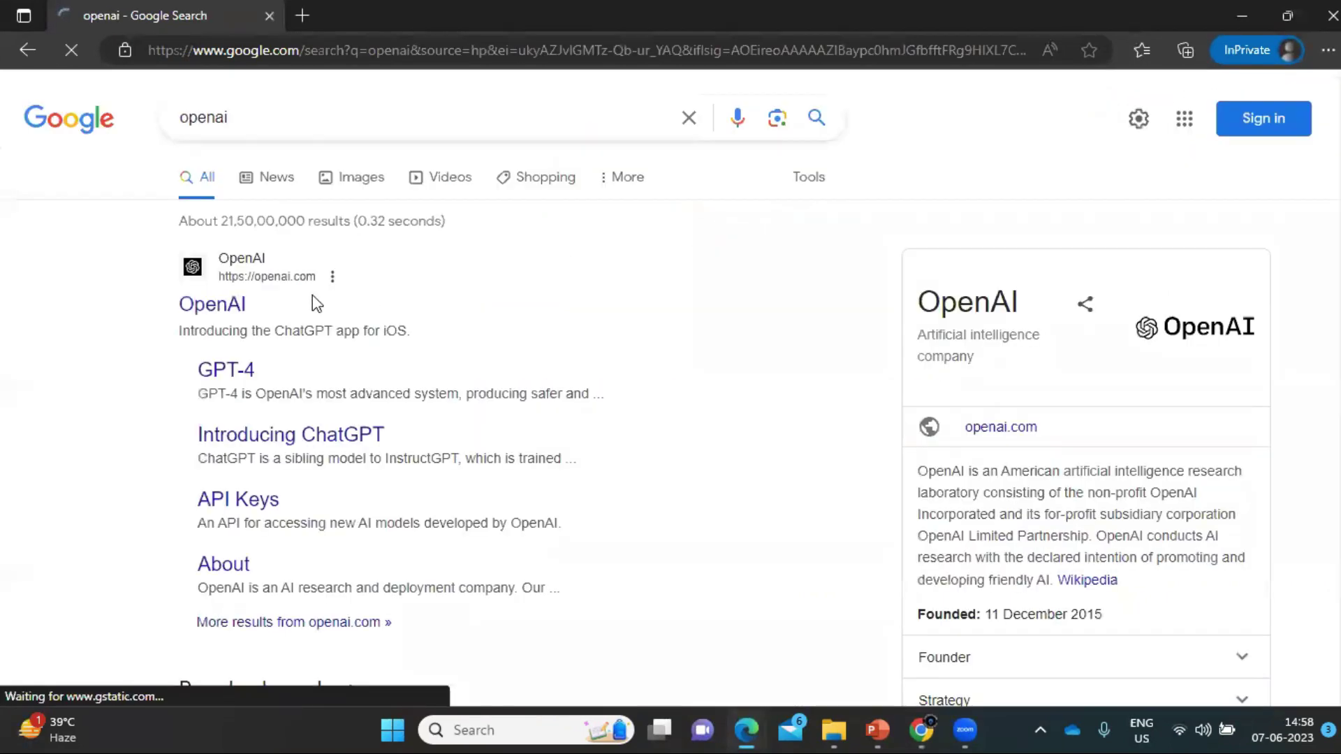
- Open the OpenAI website from the results and go to its Create your account sign-up page
left_click(227, 307)
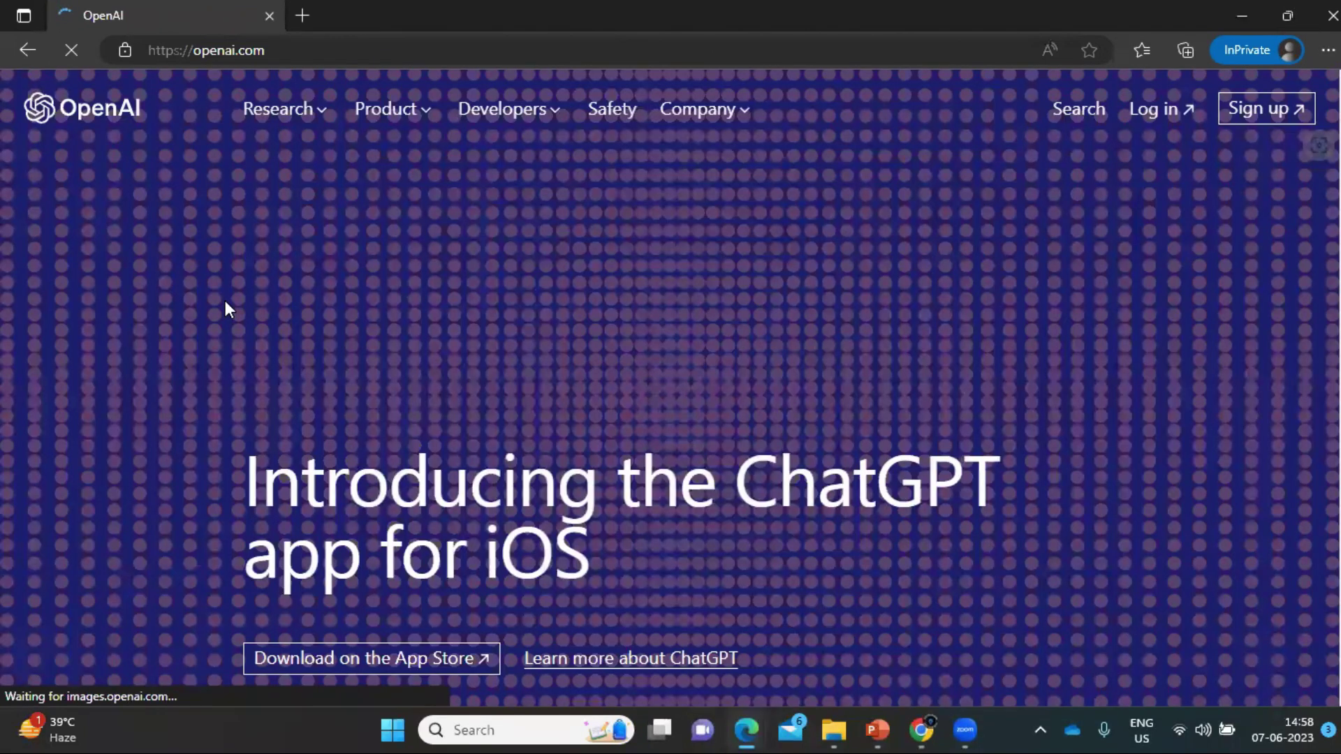
left_click(1250, 115)
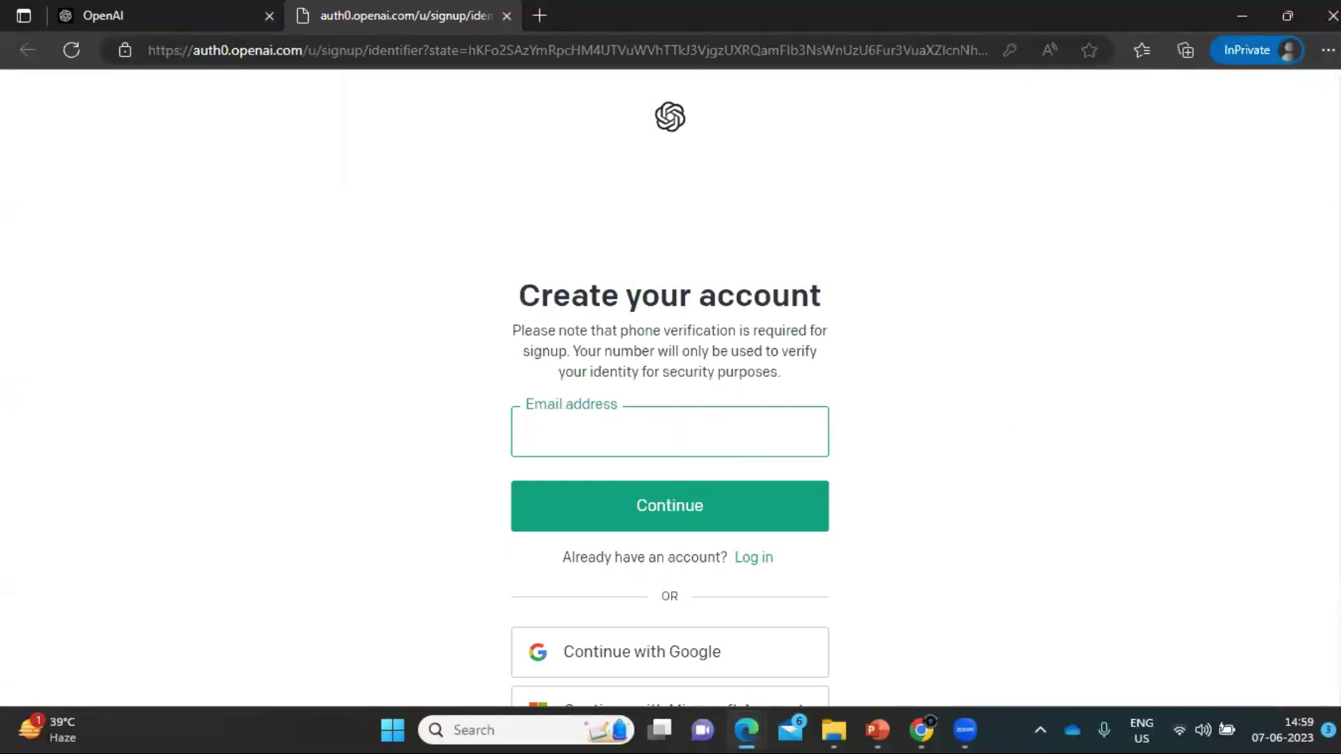
scroll(1044, 500, "down", 2)
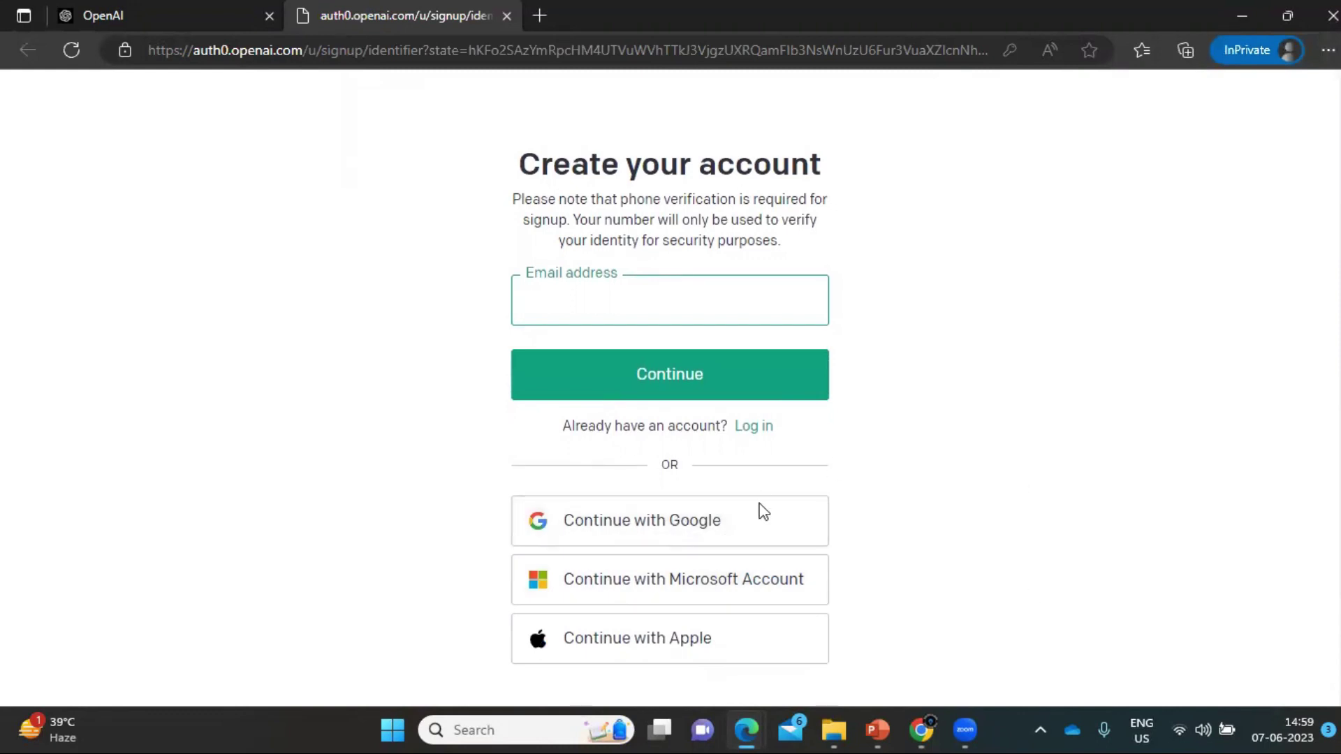
scroll(670, 419, "up", 2)
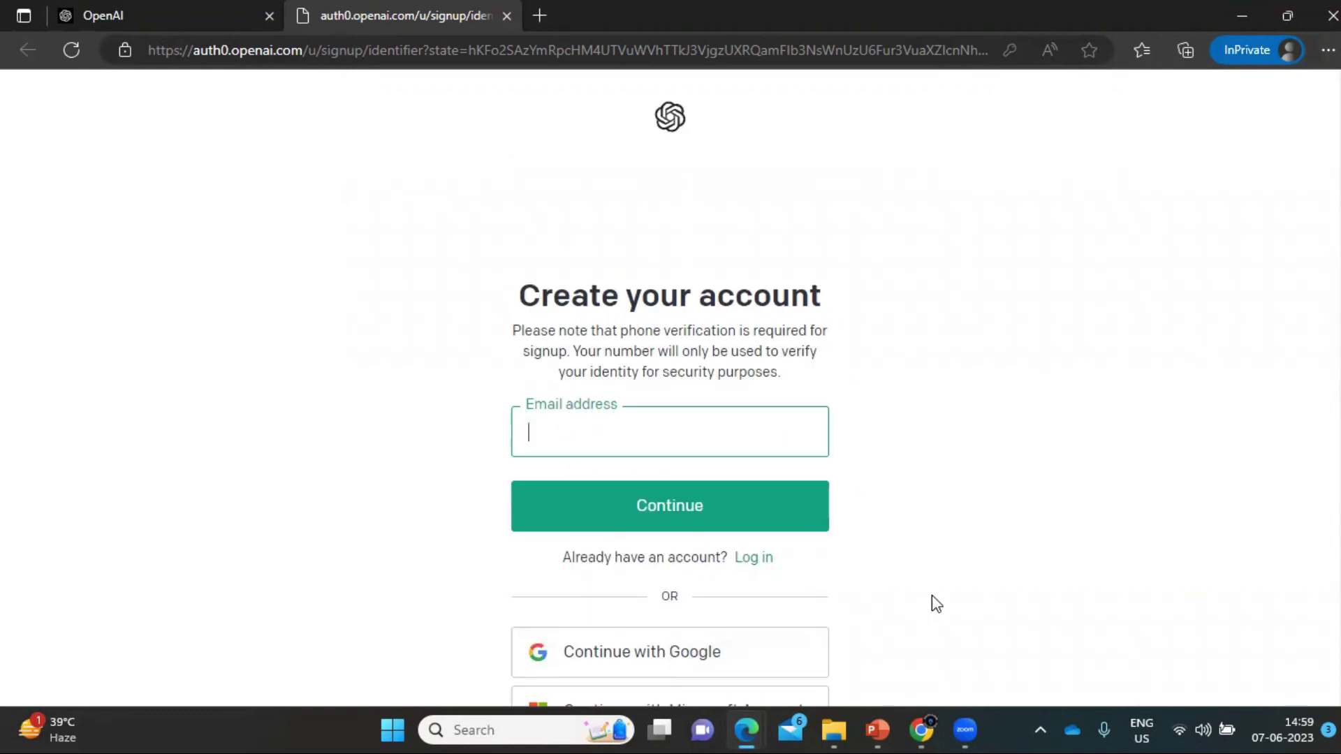
- Go to the OpenAI Platform API keys page from the account menu, showing the YT_Demo key
mouse_move(737, 724)
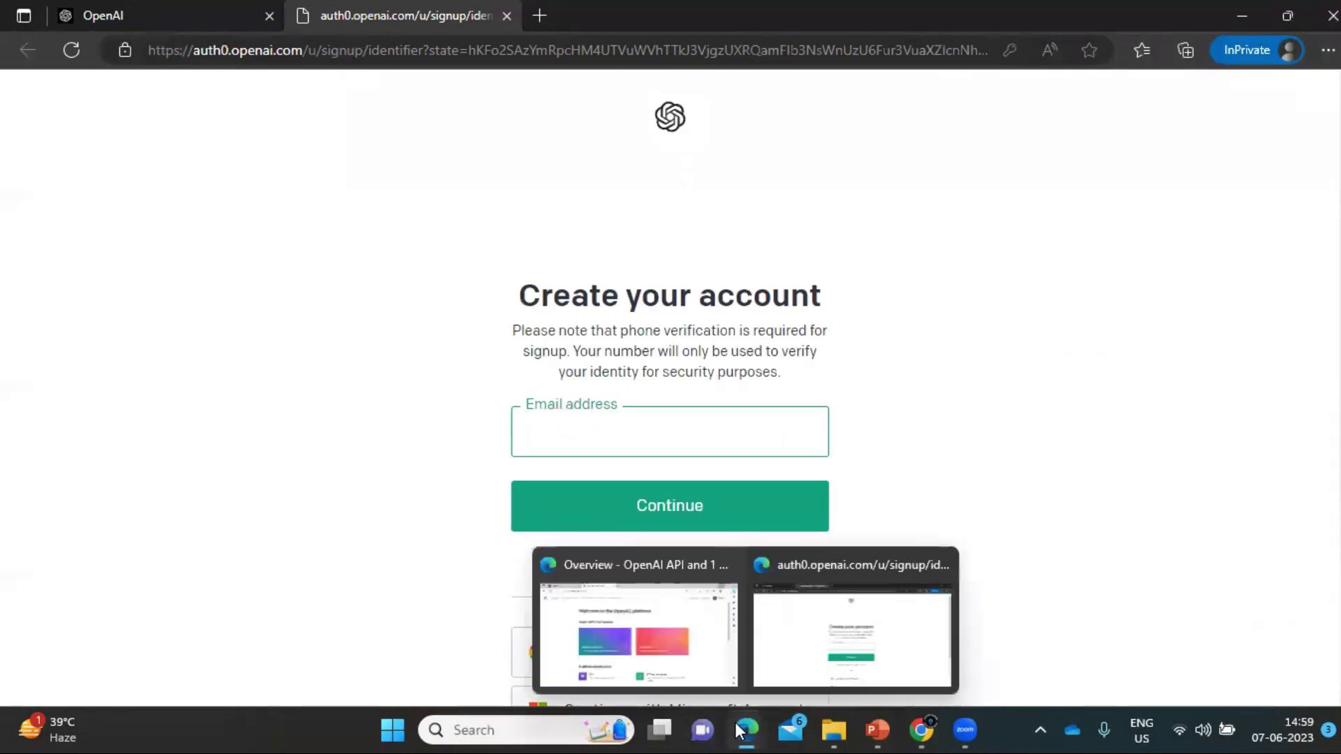
left_click(712, 663)
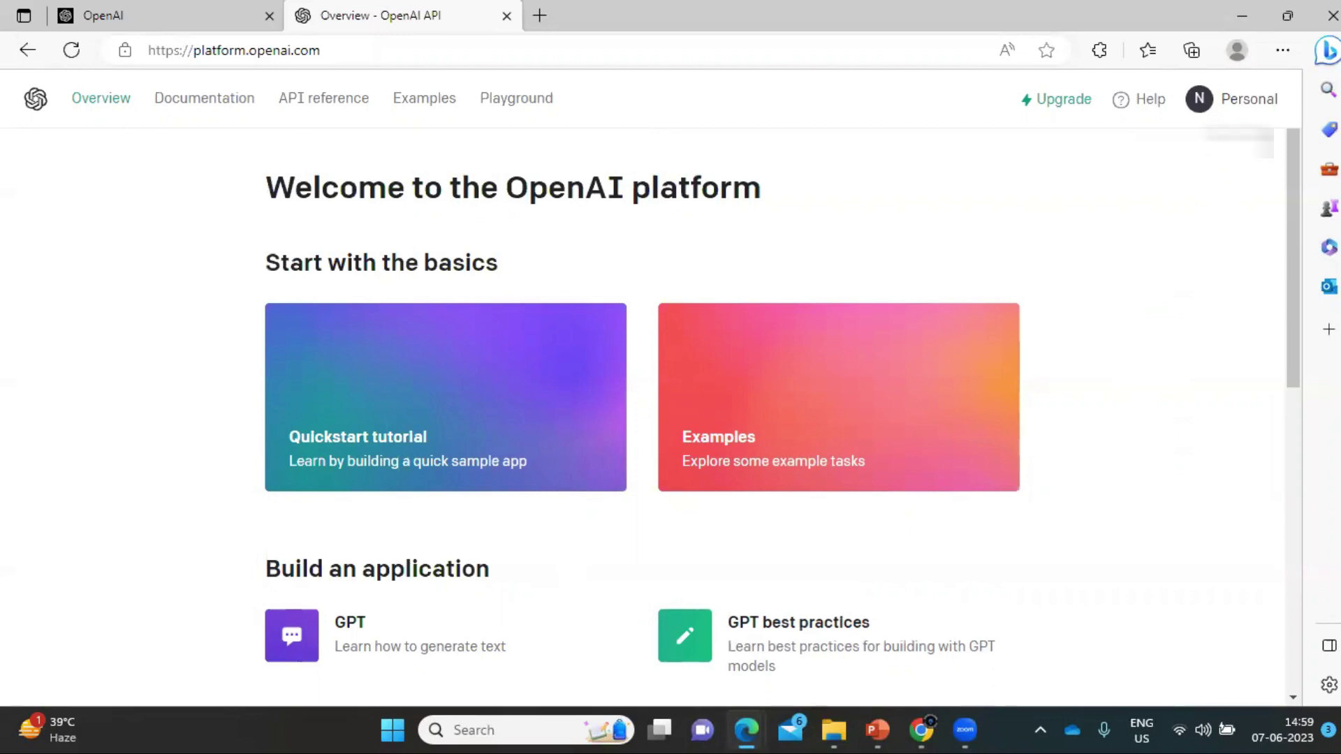
left_click(1245, 112)
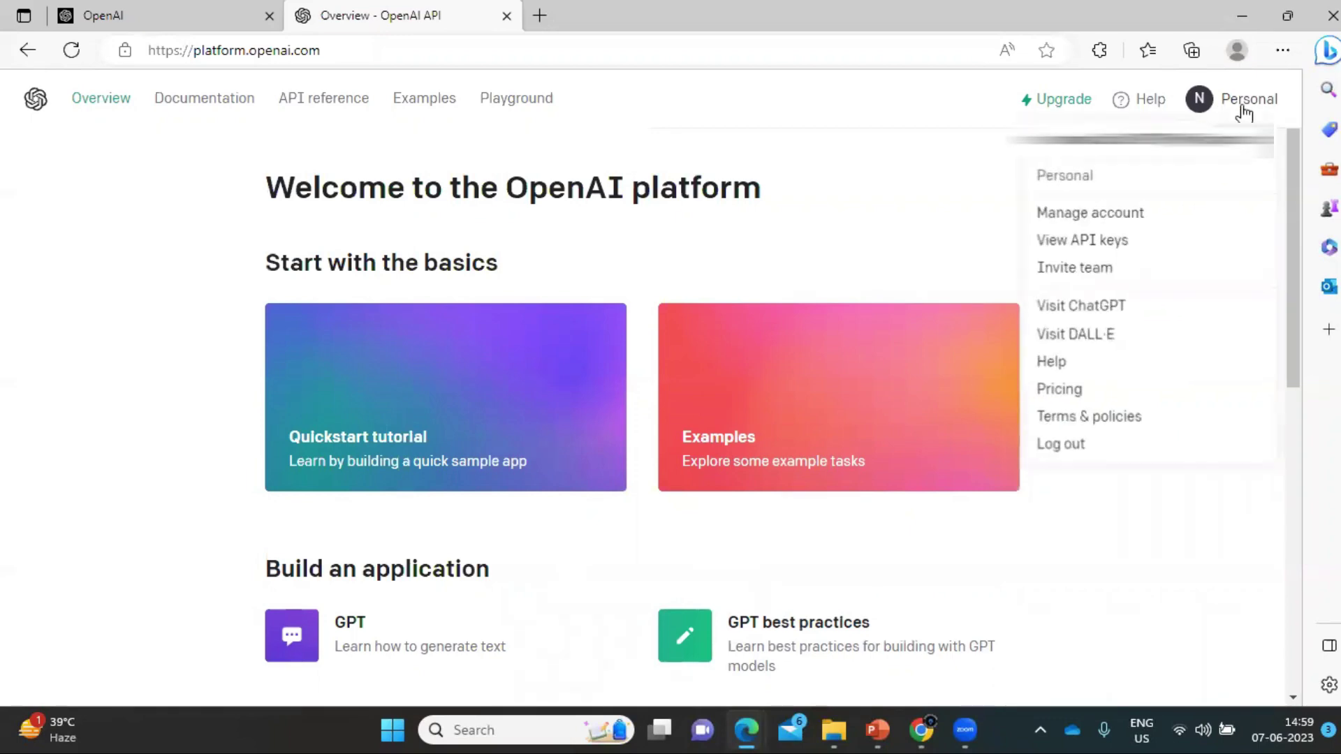
left_click(934, 225)
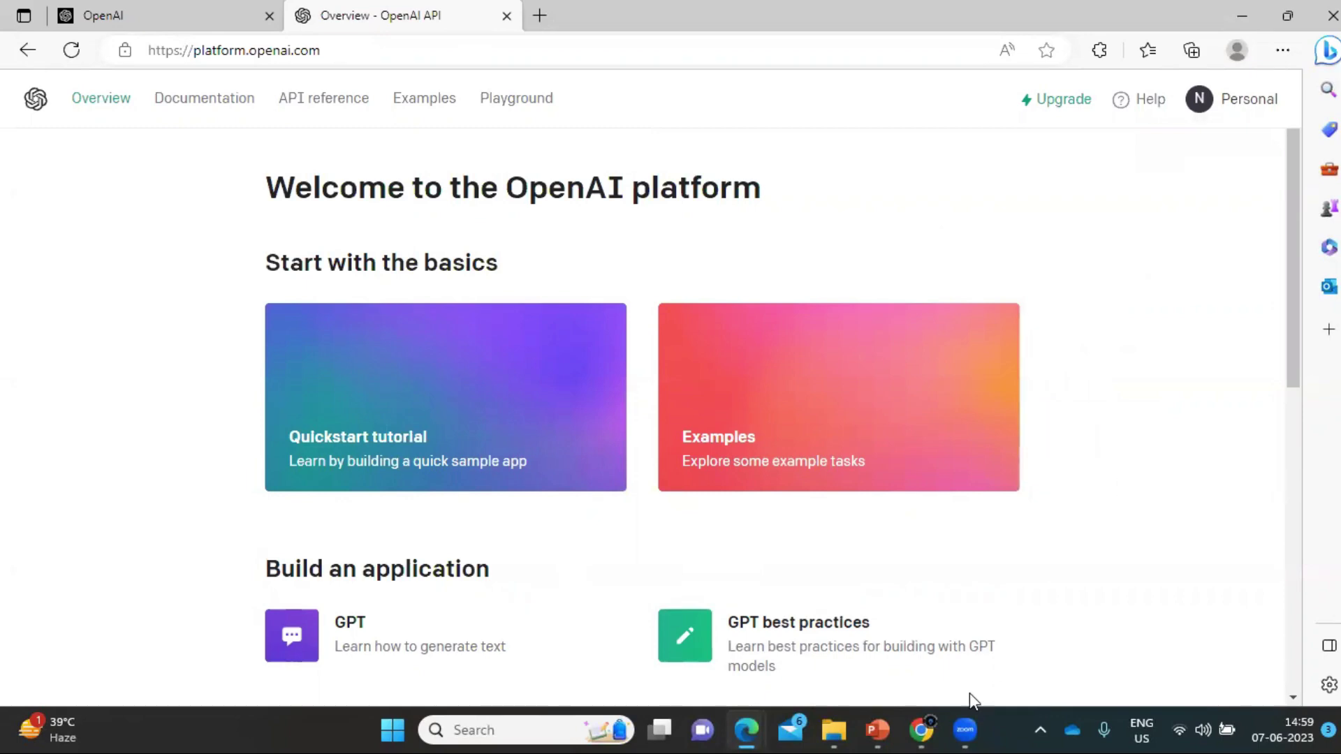
left_click(922, 730)
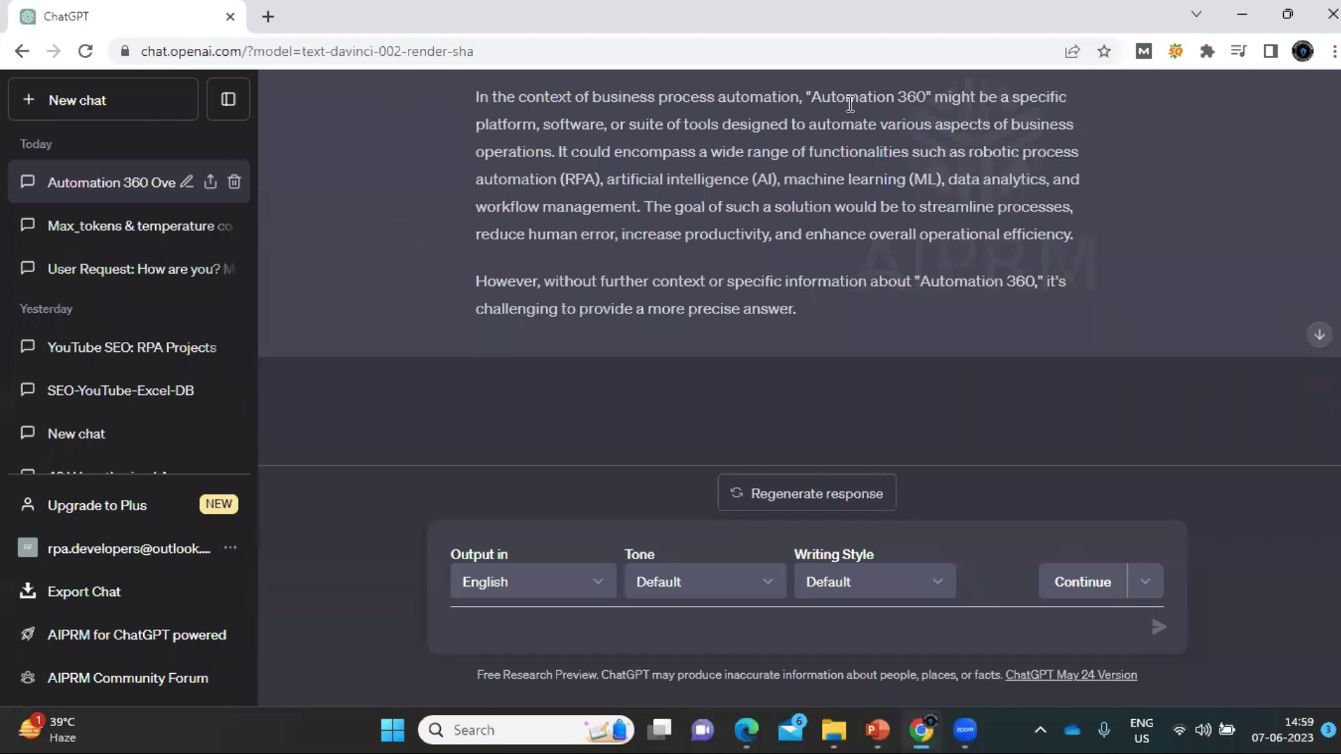
left_click(1239, 15)
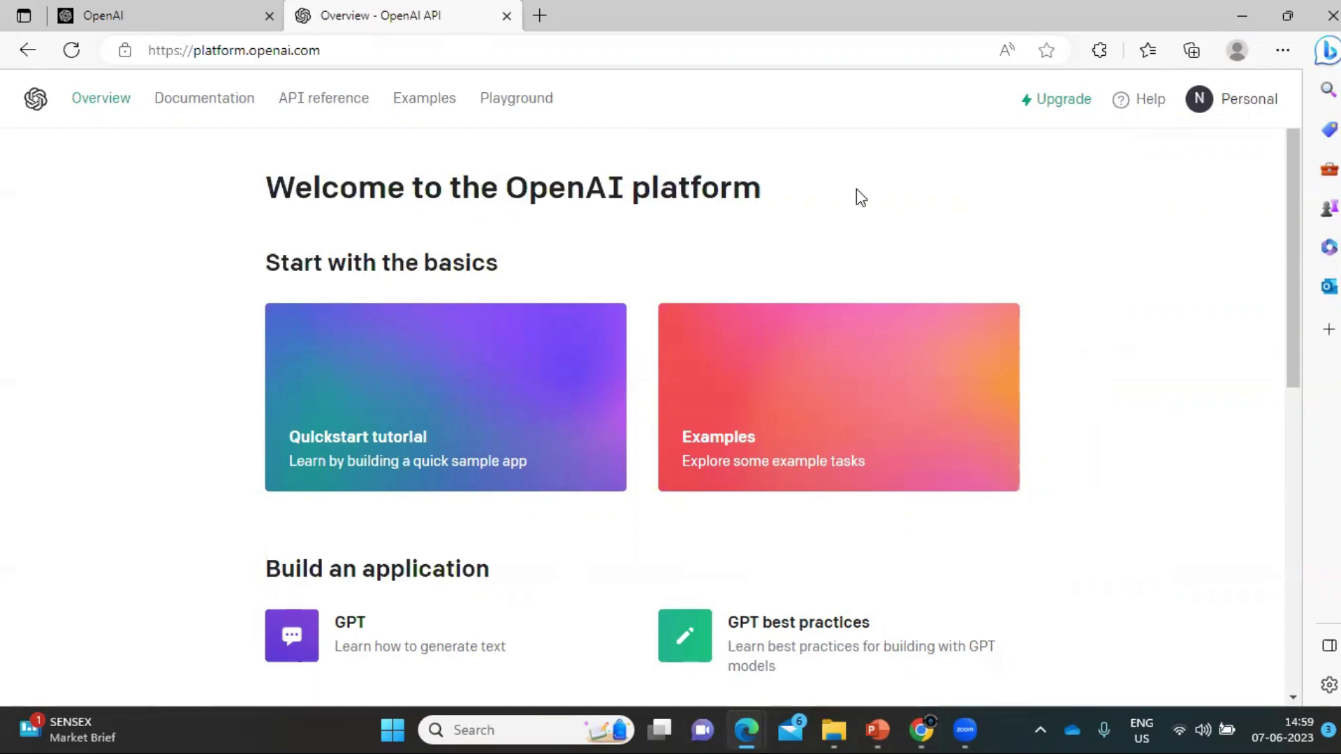
left_click(1250, 106)
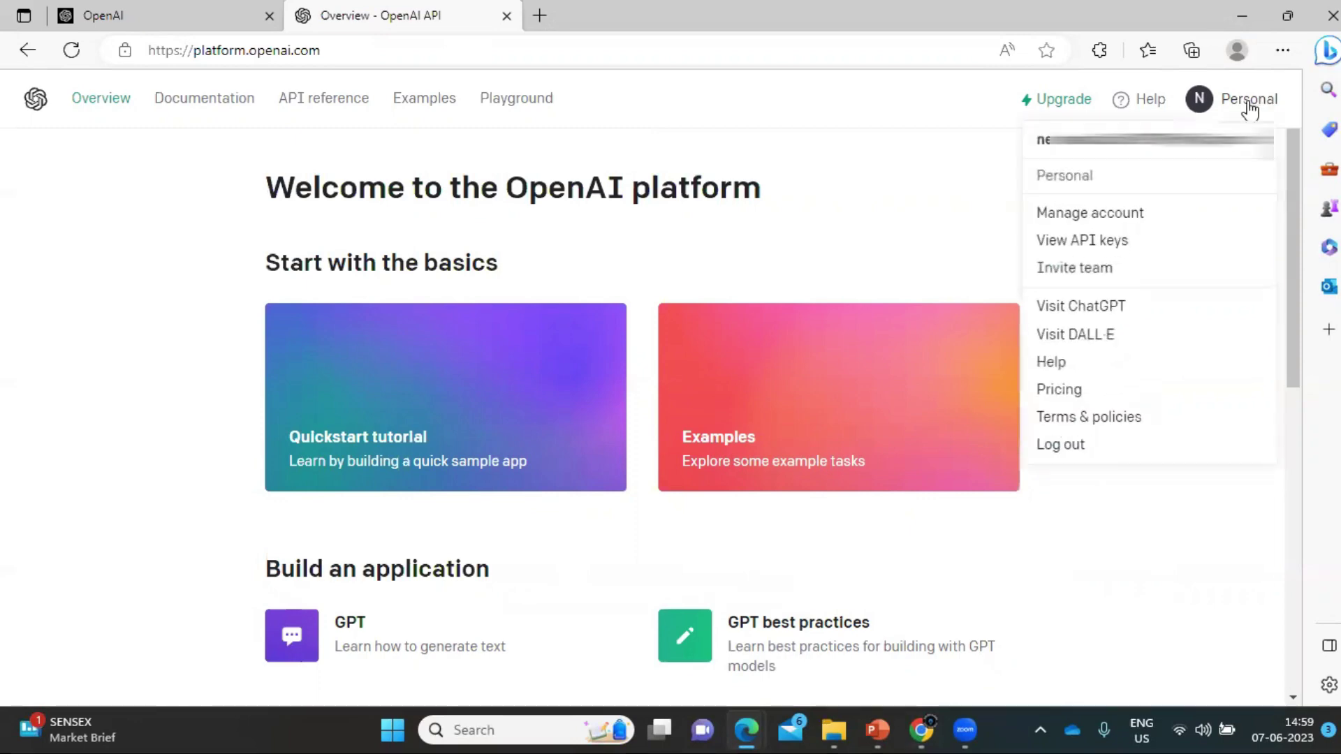
left_click(1104, 244)
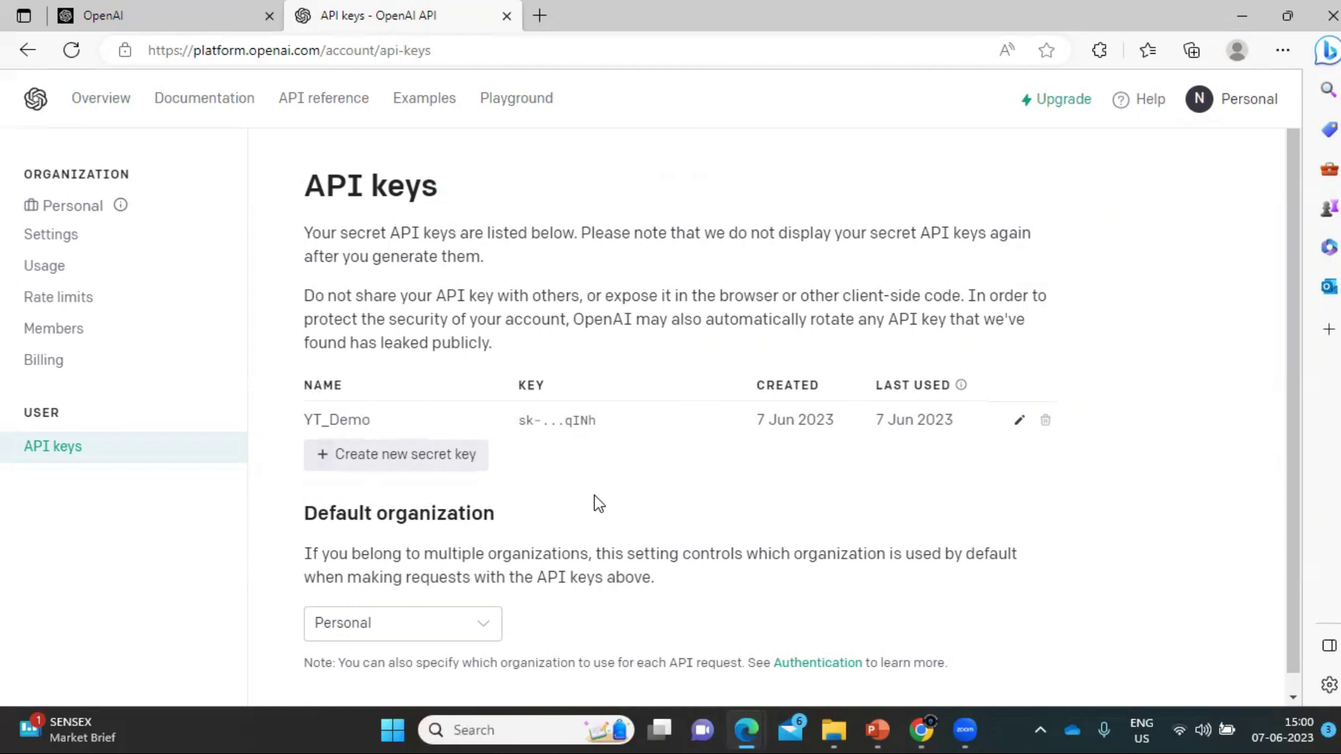
- Create a secret key named YT_demoVideo and copy its value to the clipboard
left_click(396, 457)
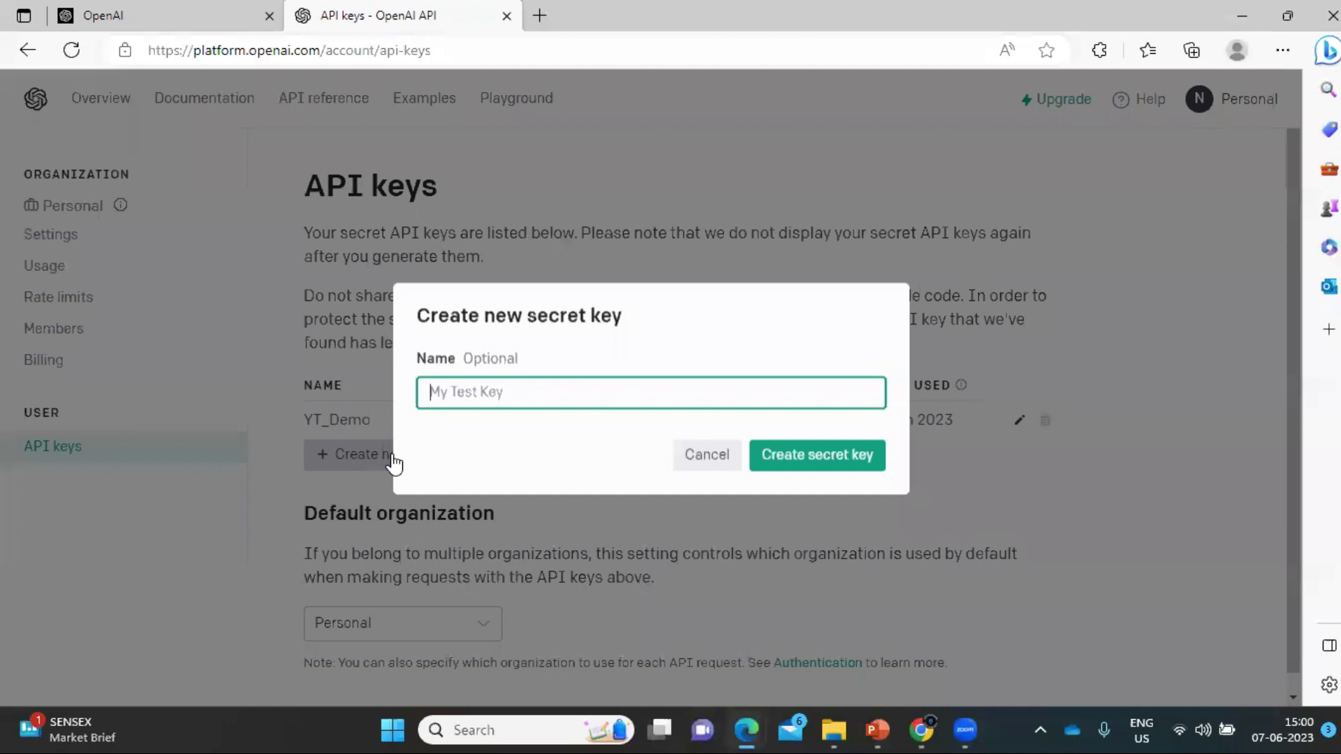
type("YT_demoVideo")
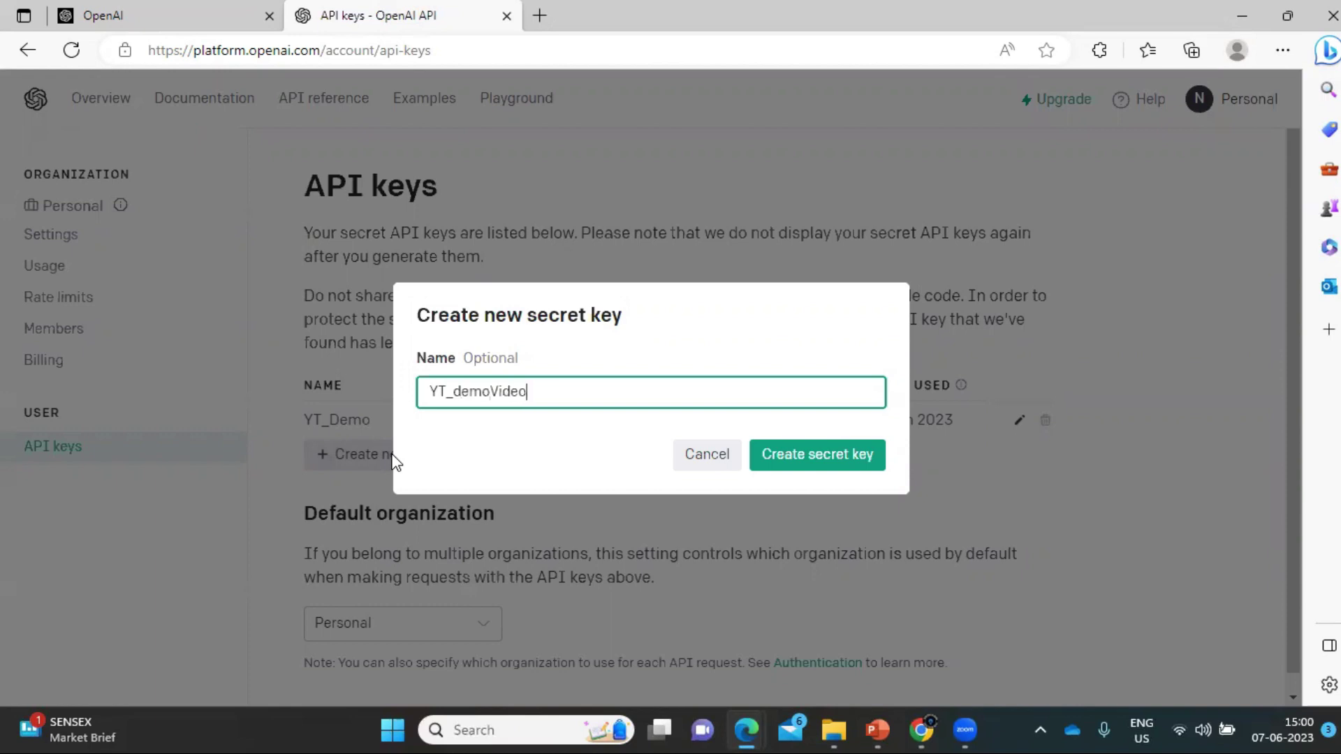
left_click(824, 467)
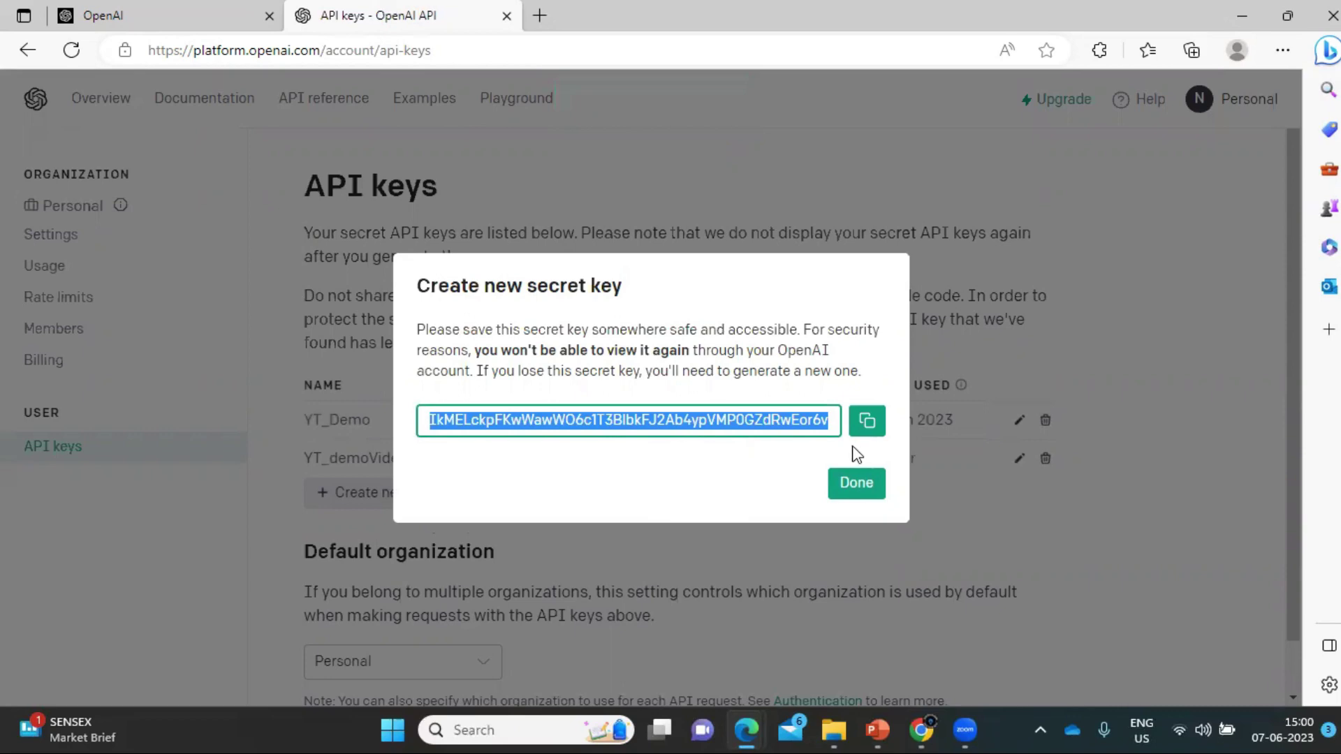
left_click(867, 423)
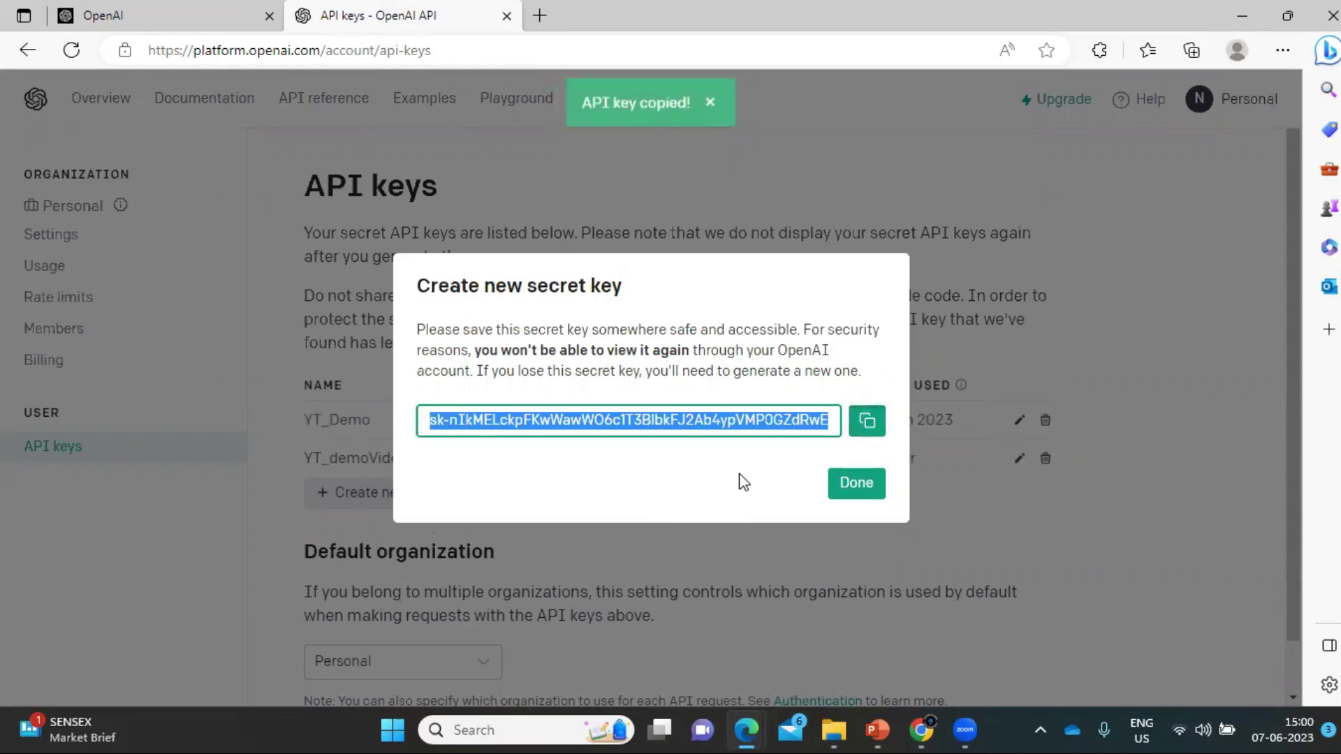
key("super+r")
- Paste the copied key into a new Notepad document, then close the new secret key dialog
type("notepad")
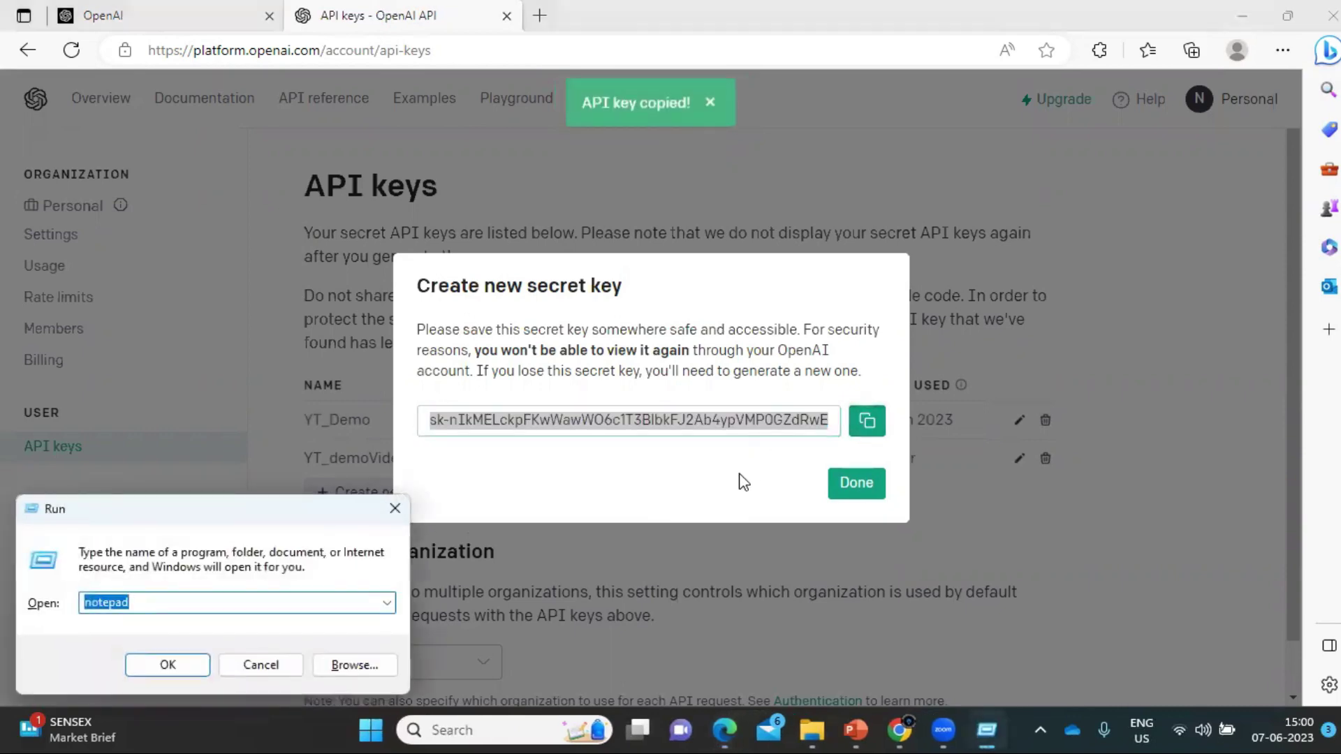
key("Return")
key("ctrl+v")
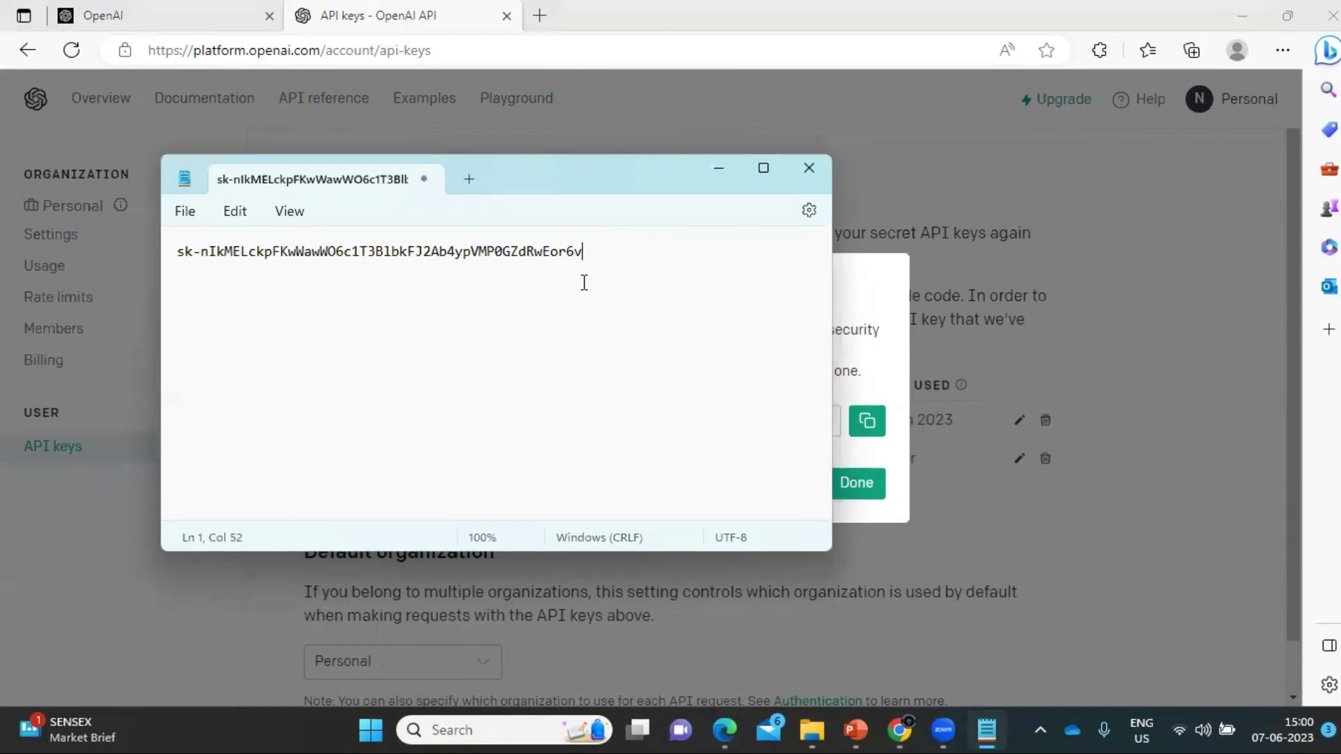
left_click(714, 168)
left_click(858, 489)
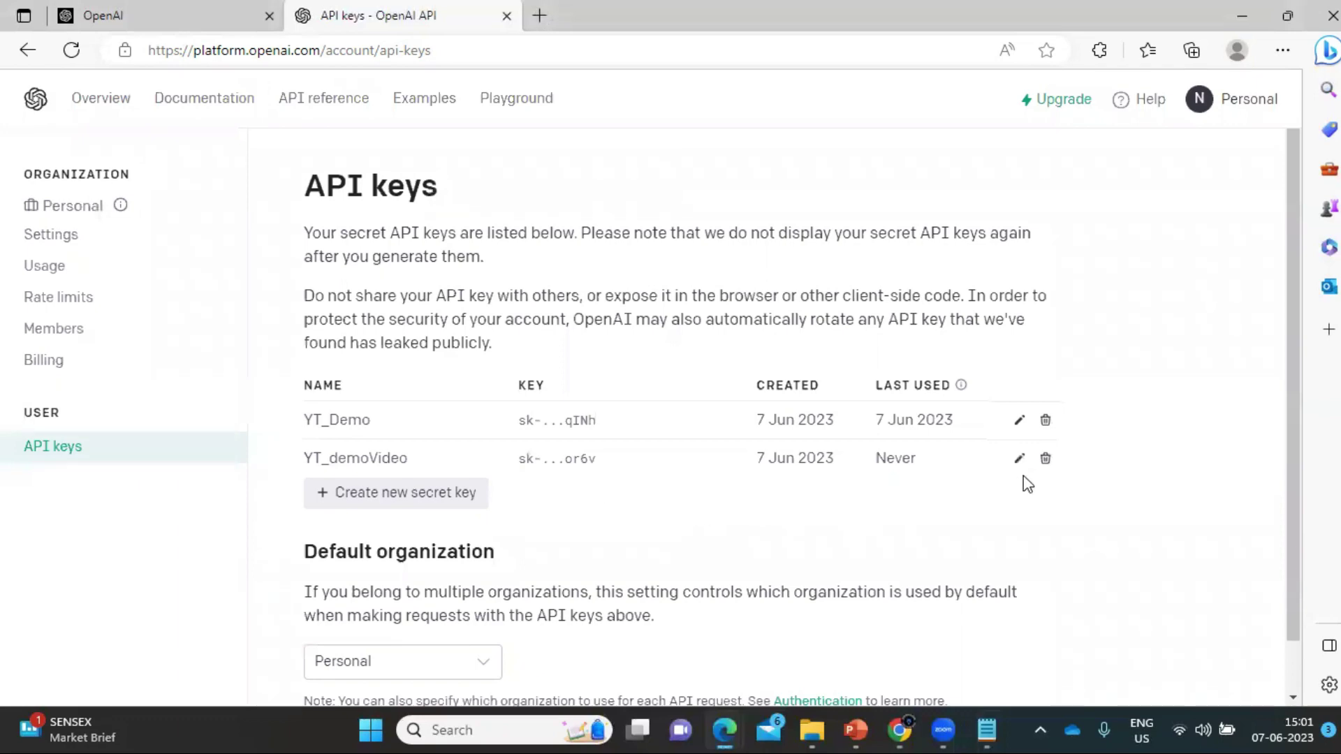
left_click(1019, 458)
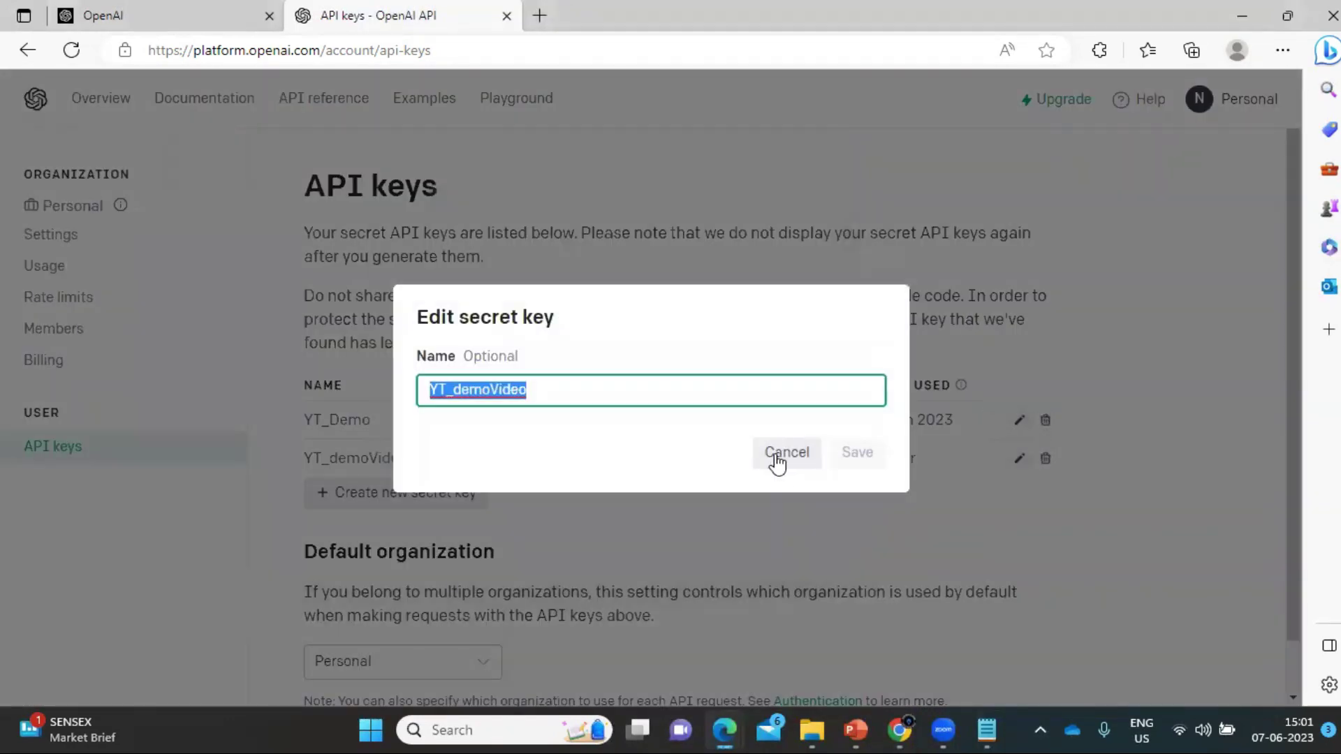
left_click(777, 456)
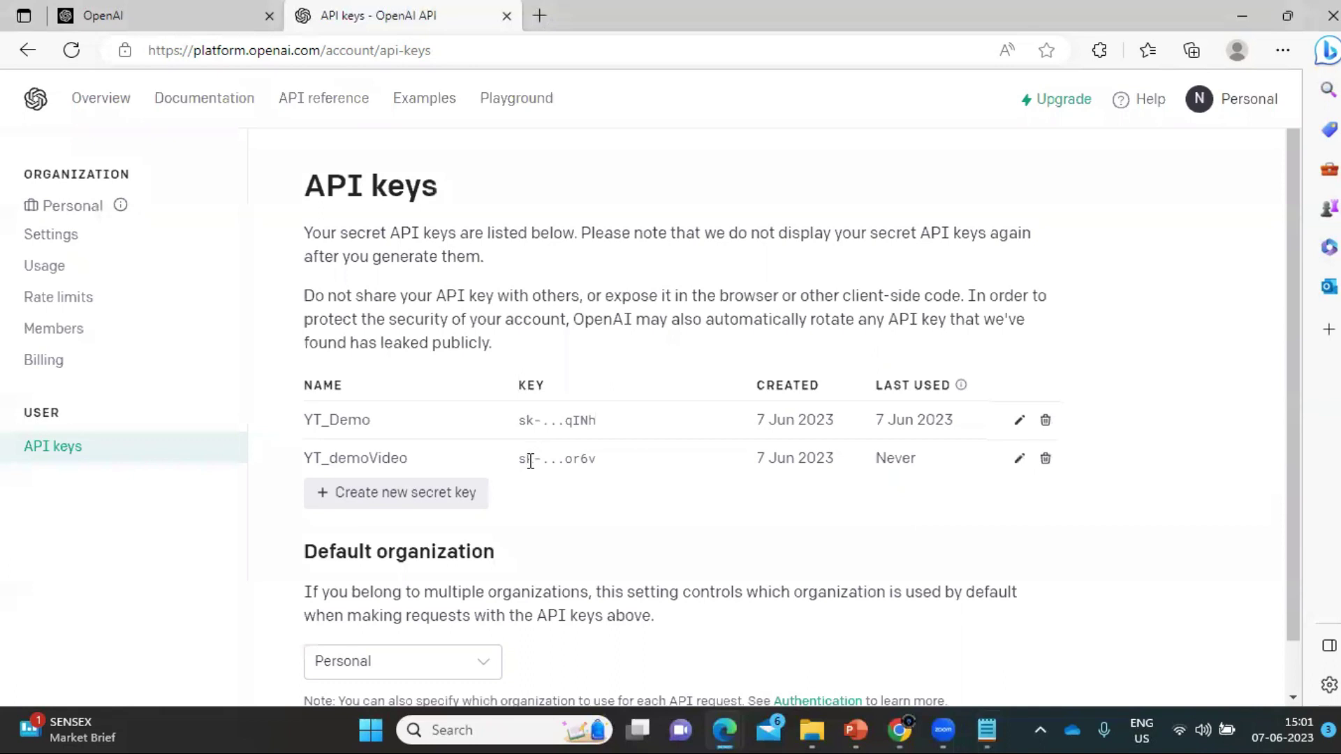
left_click(986, 730)
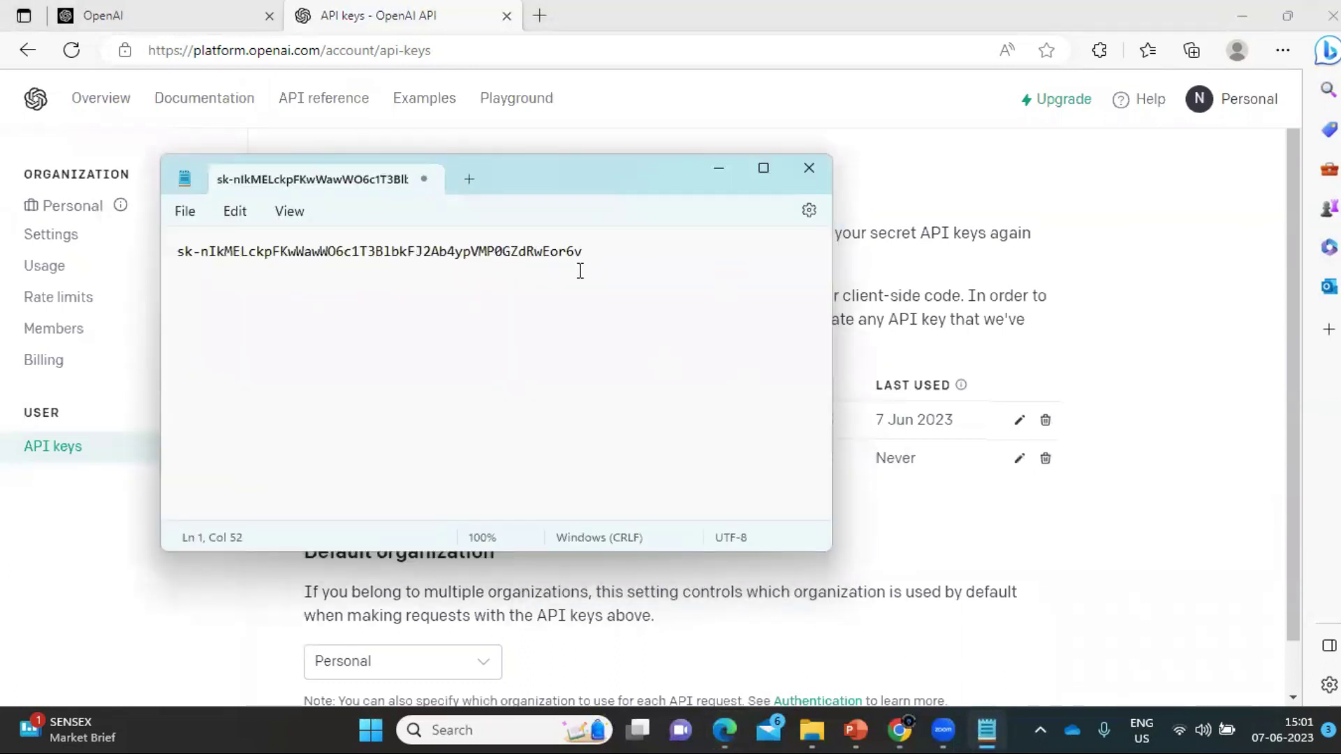
left_click(718, 171)
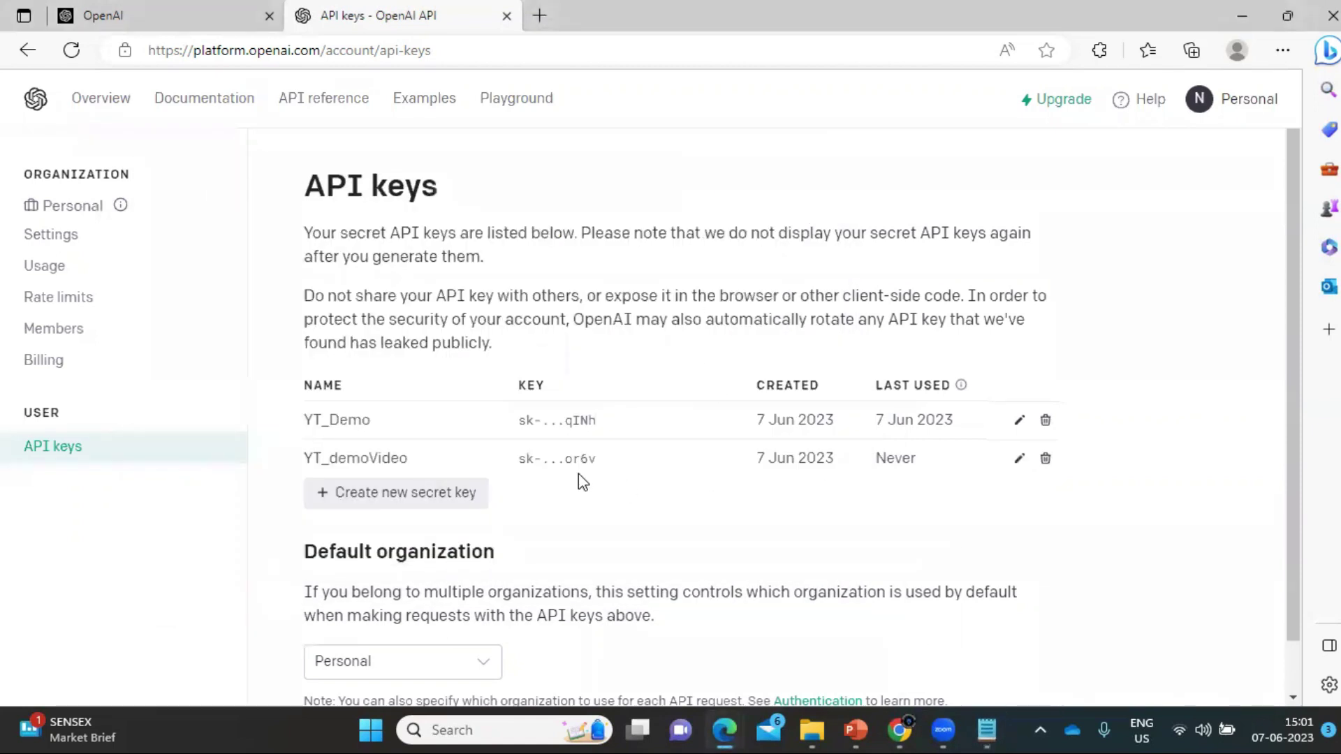
left_click(988, 731)
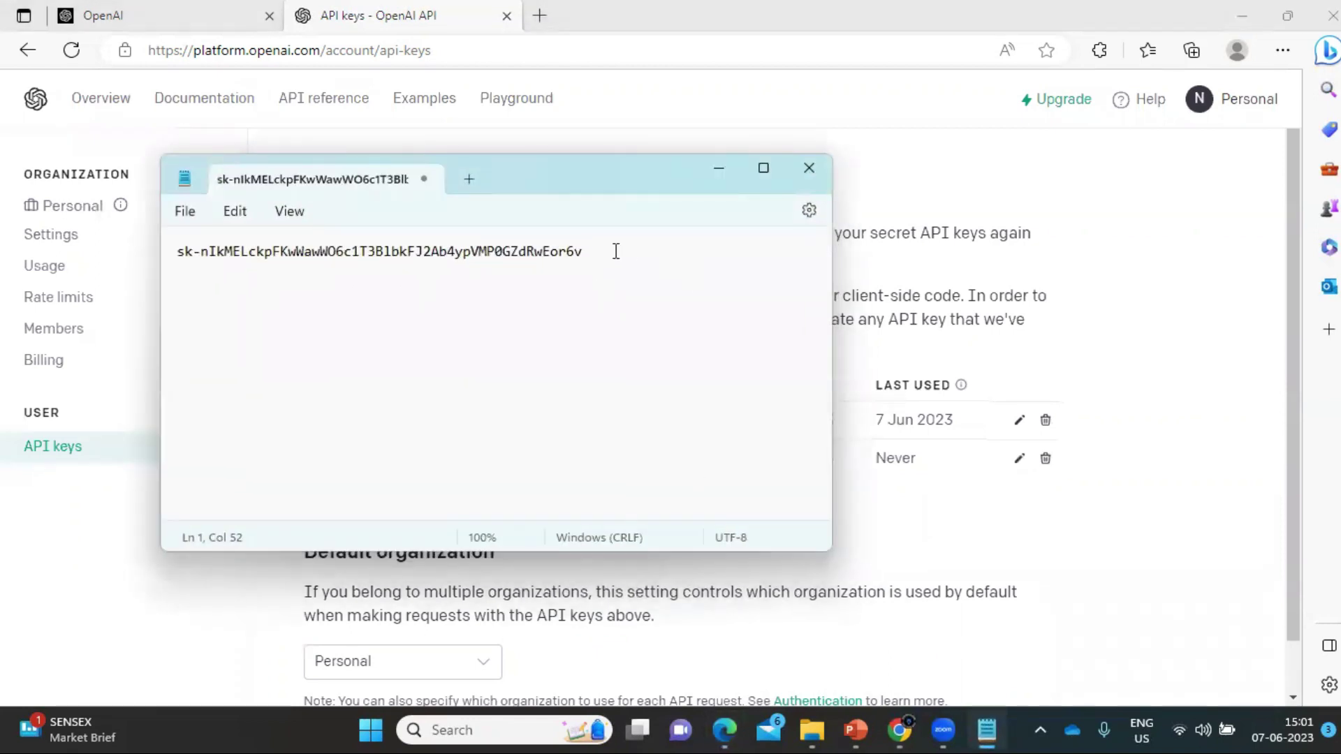
left_click(717, 173)
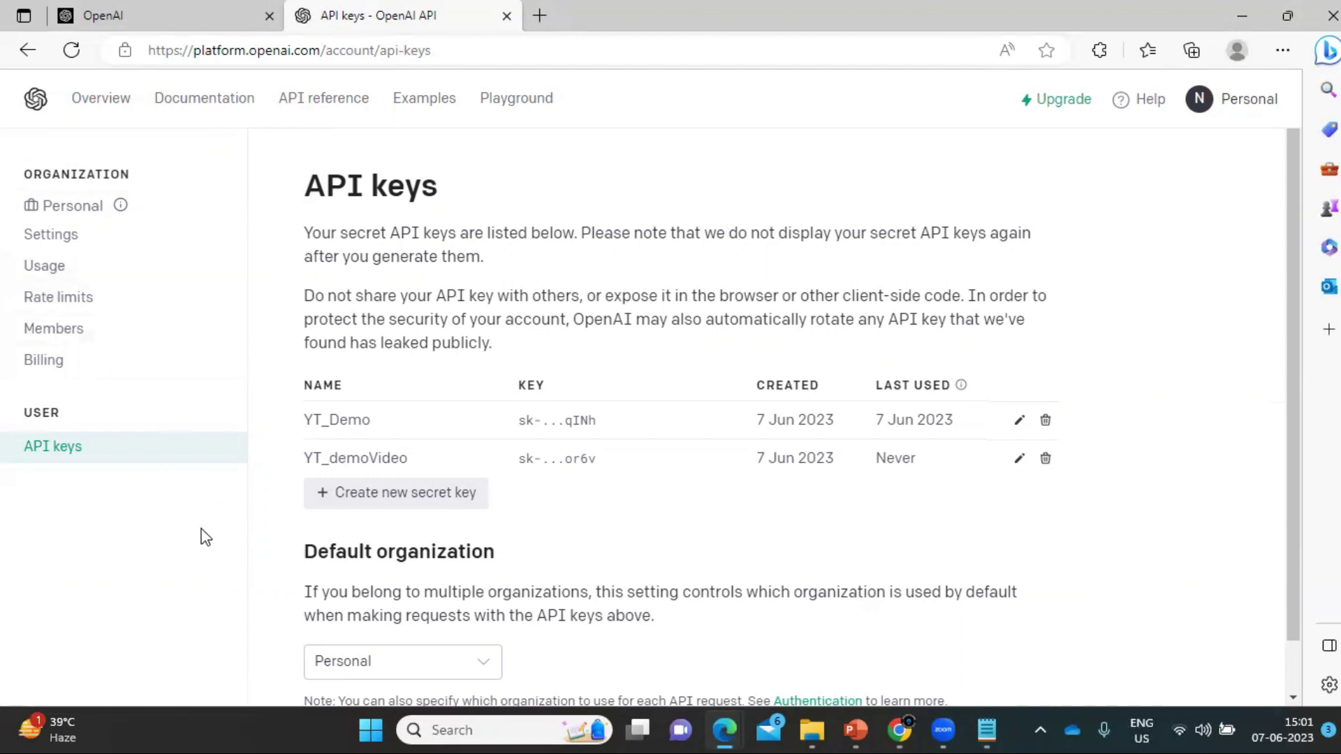
left_click(50, 271)
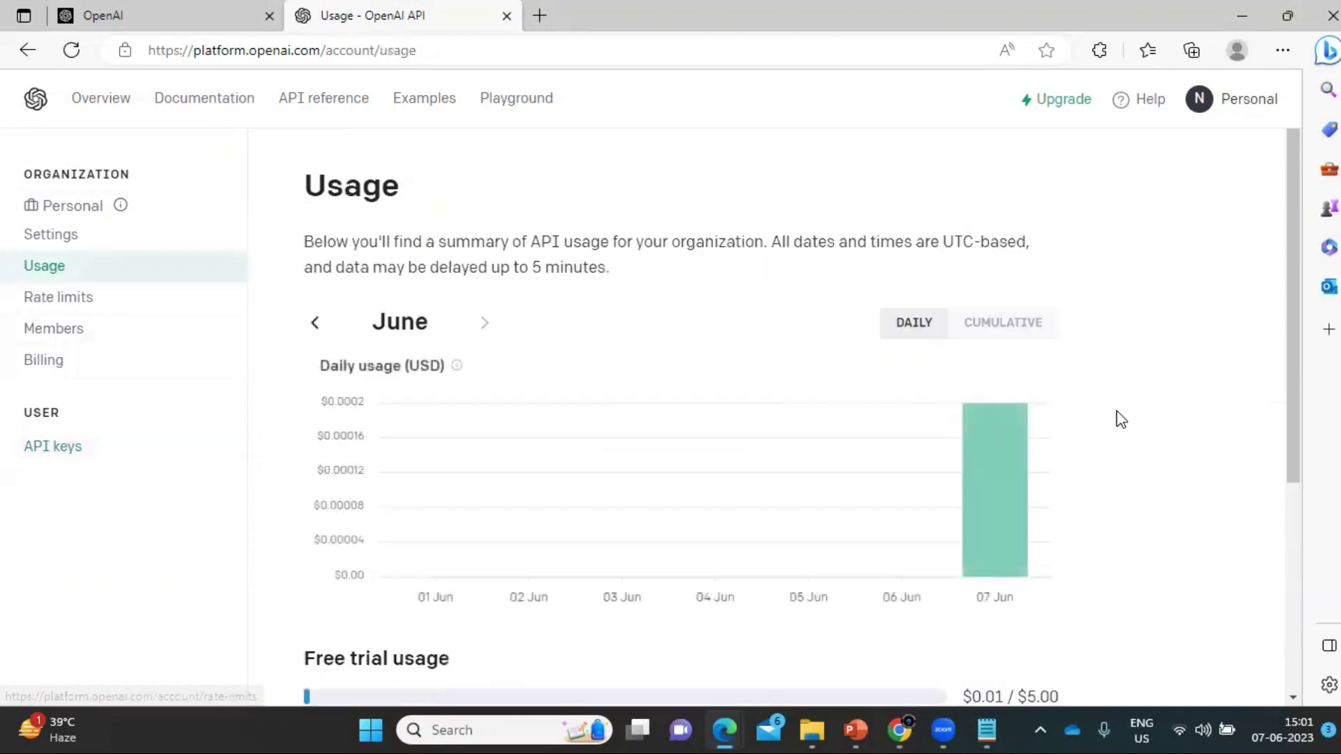
- Scroll through the Usage page's June spending and the $0.01 of $5.00 free trial used
left_click_drag(1292, 343, 1295, 399)
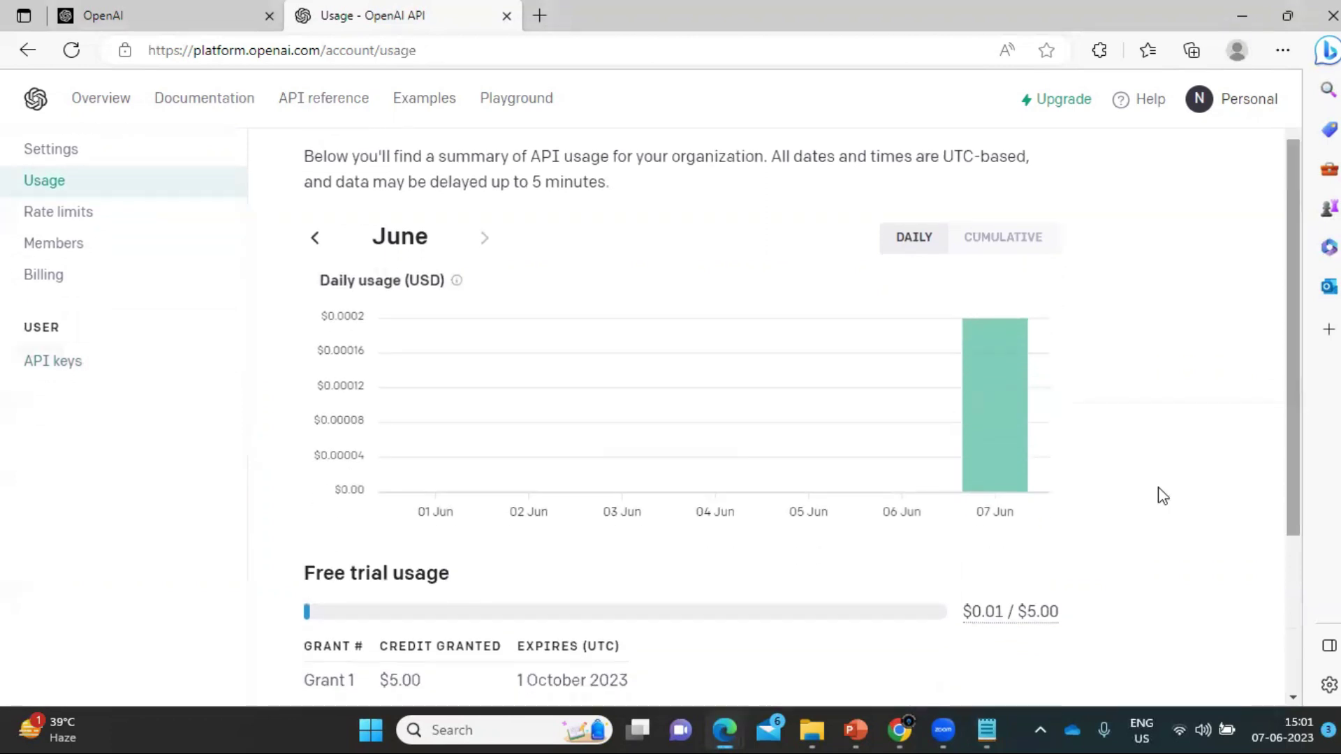
mouse_move(1039, 606)
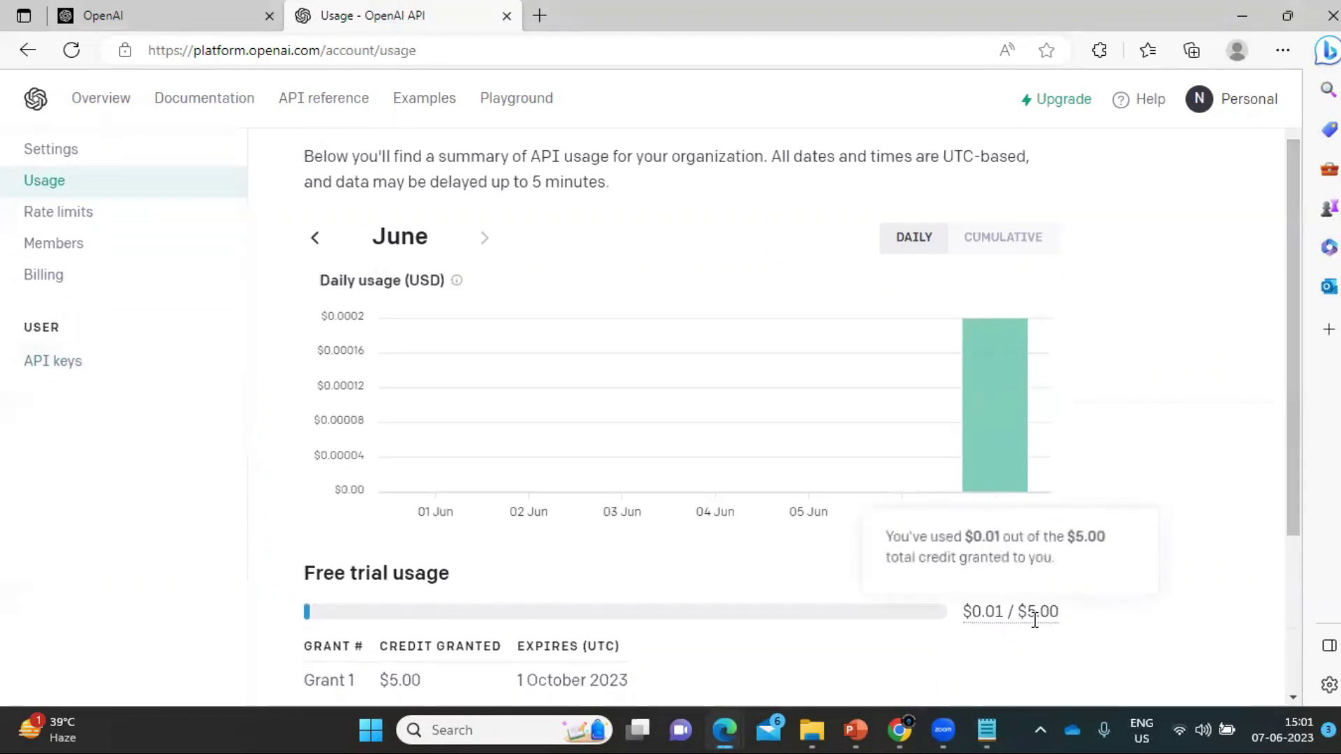
left_click_drag(1293, 479, 1293, 513)
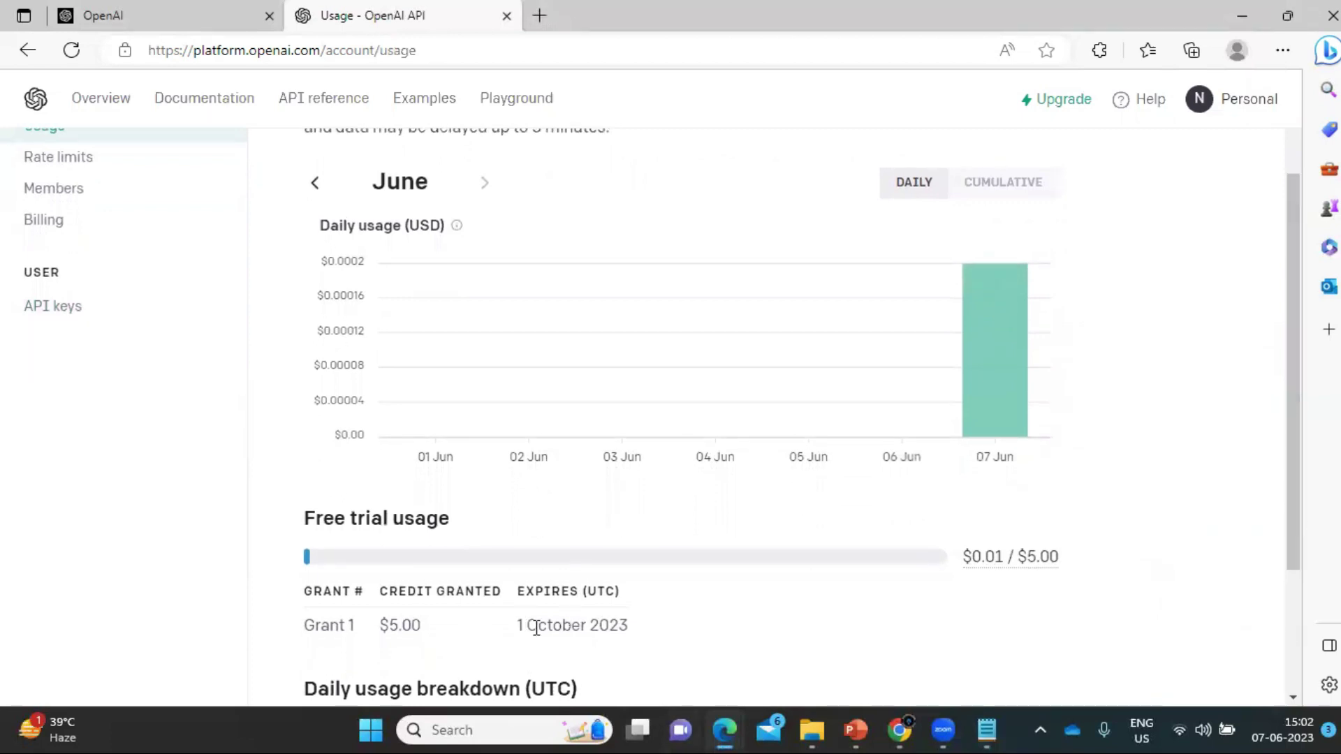
left_click_drag(1288, 554, 1293, 531)
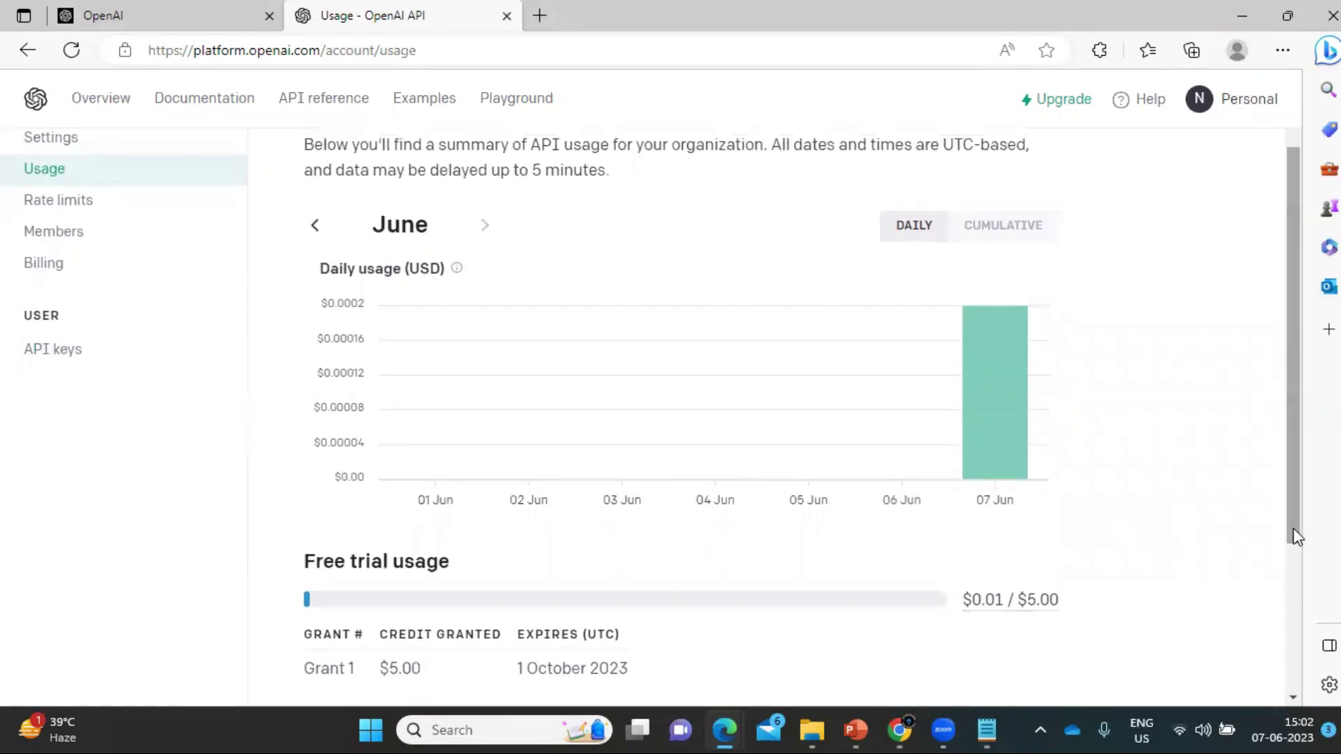
mouse_move(880, 408)
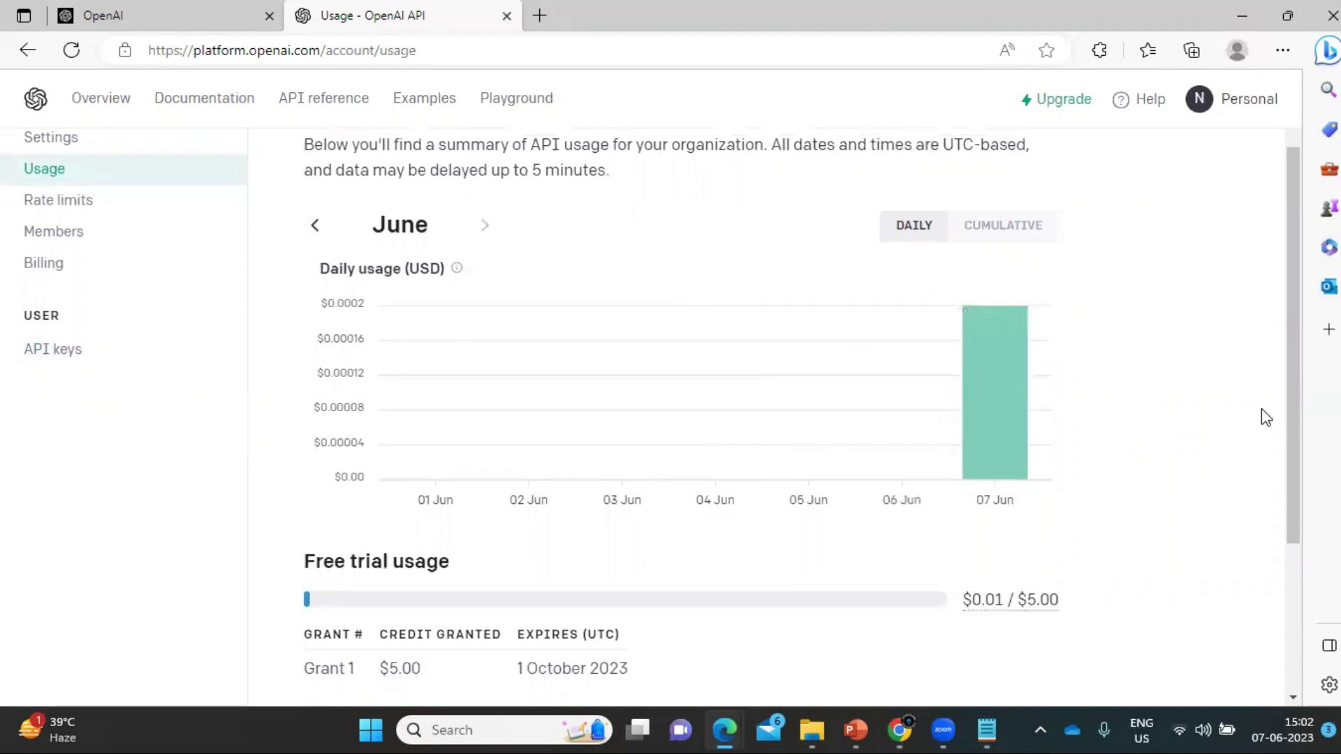
left_click_drag(1295, 434, 1321, 359)
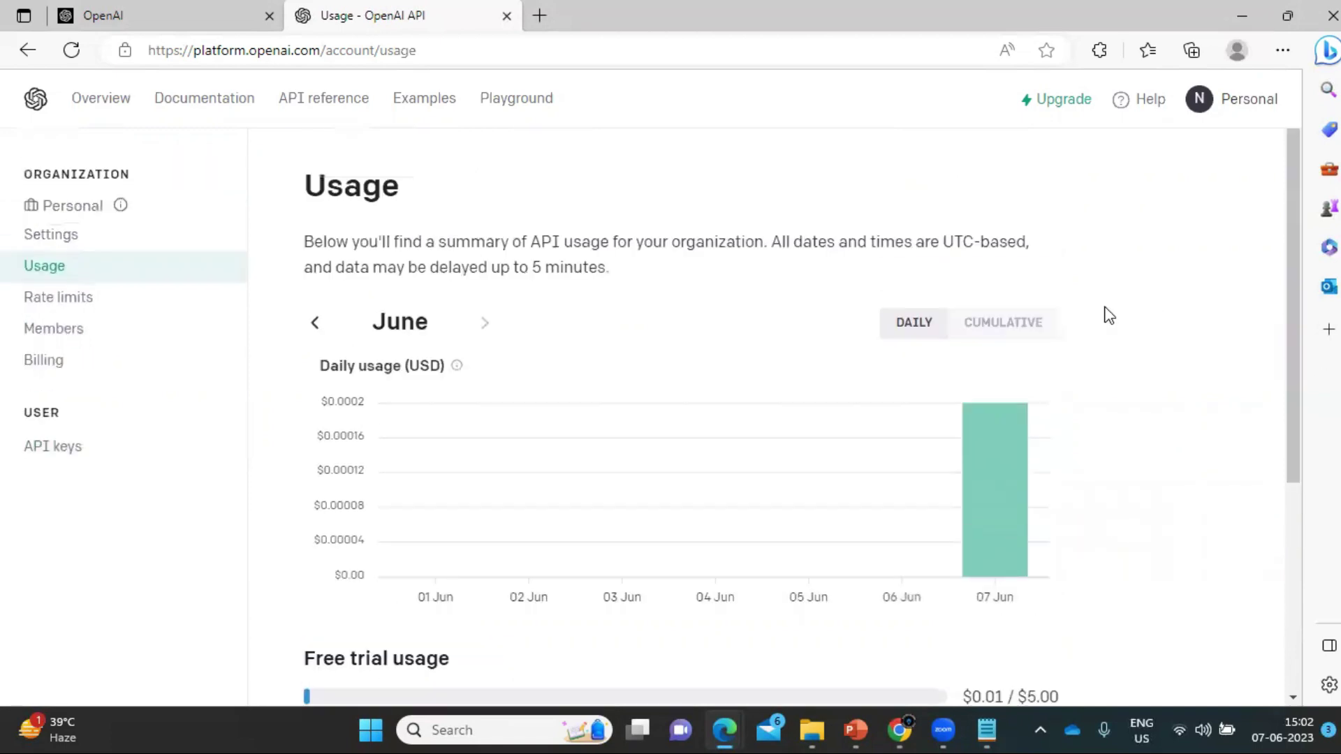
- Add a new line below the key in the Notepad document
left_click(985, 730)
key("Return")
left_click(985, 731)
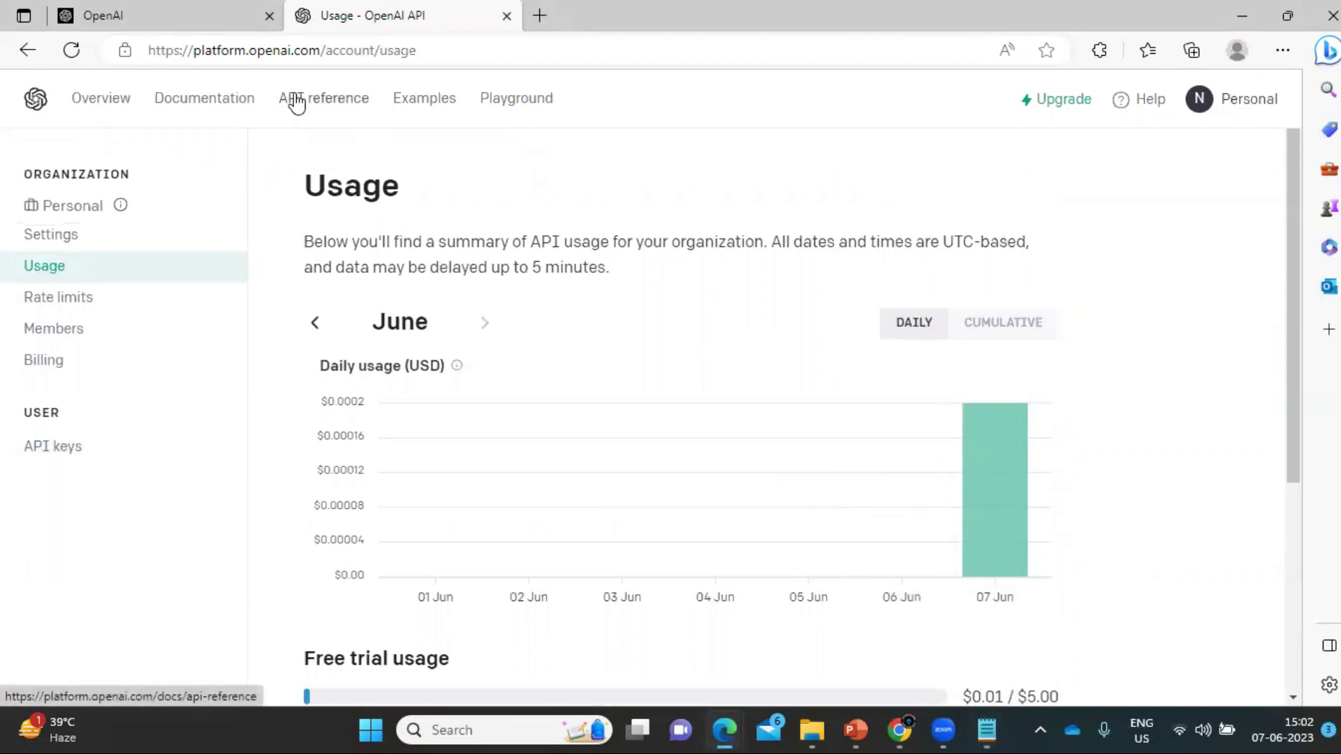
- Open the API reference at the Completions section with the Create completion endpoint
left_click(333, 107)
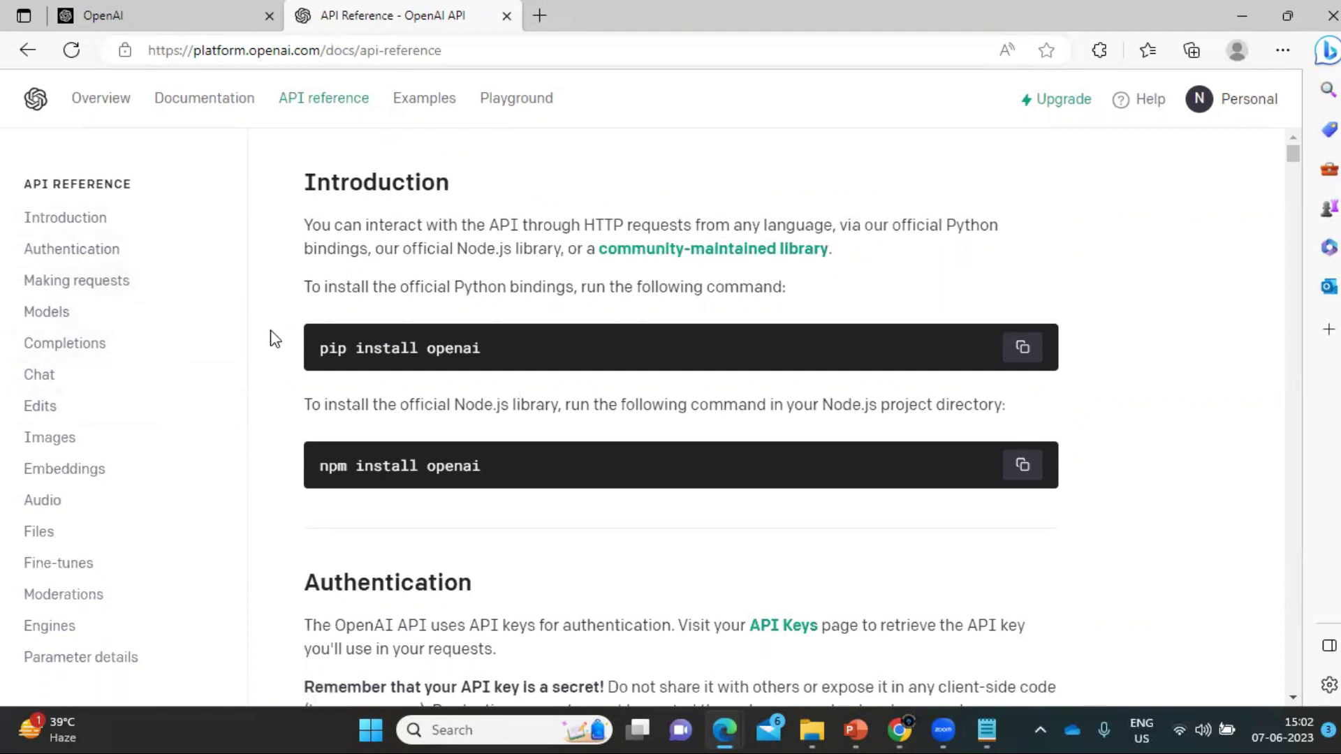
scroll(274, 339, "down", 3)
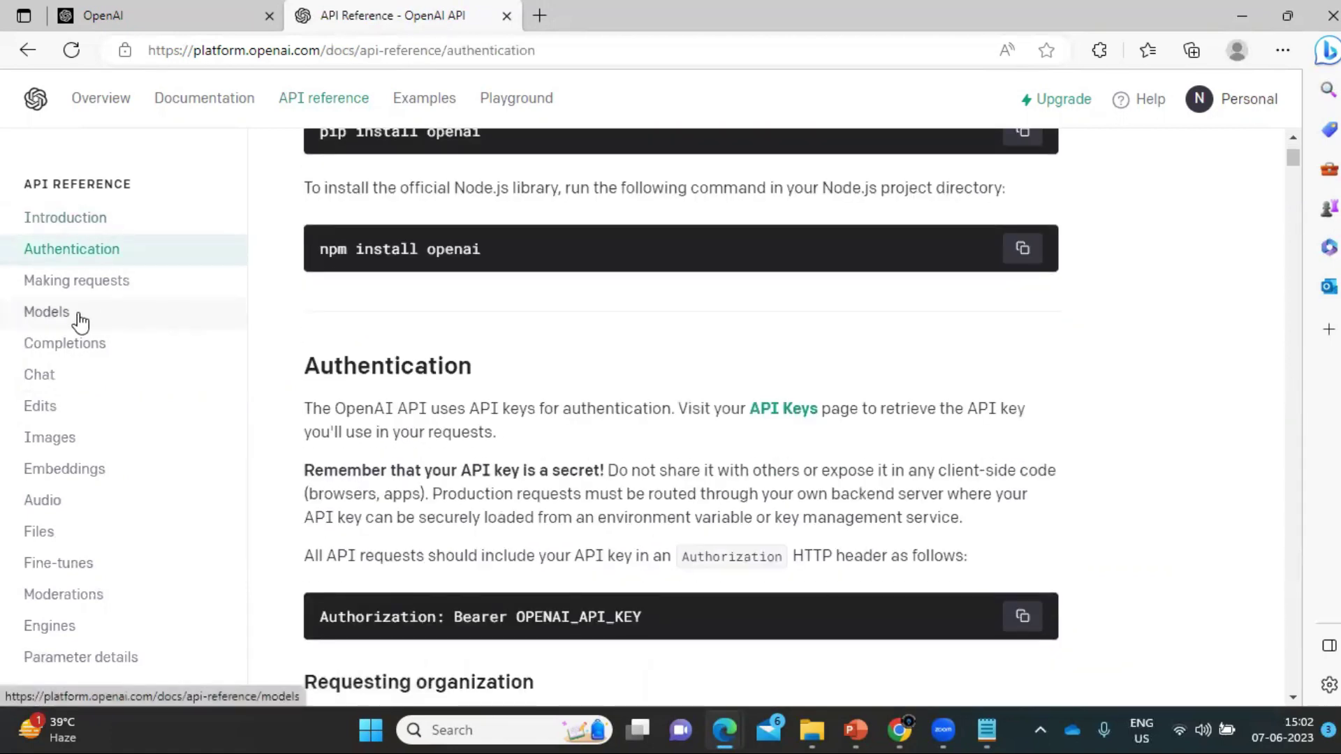
left_click(86, 350)
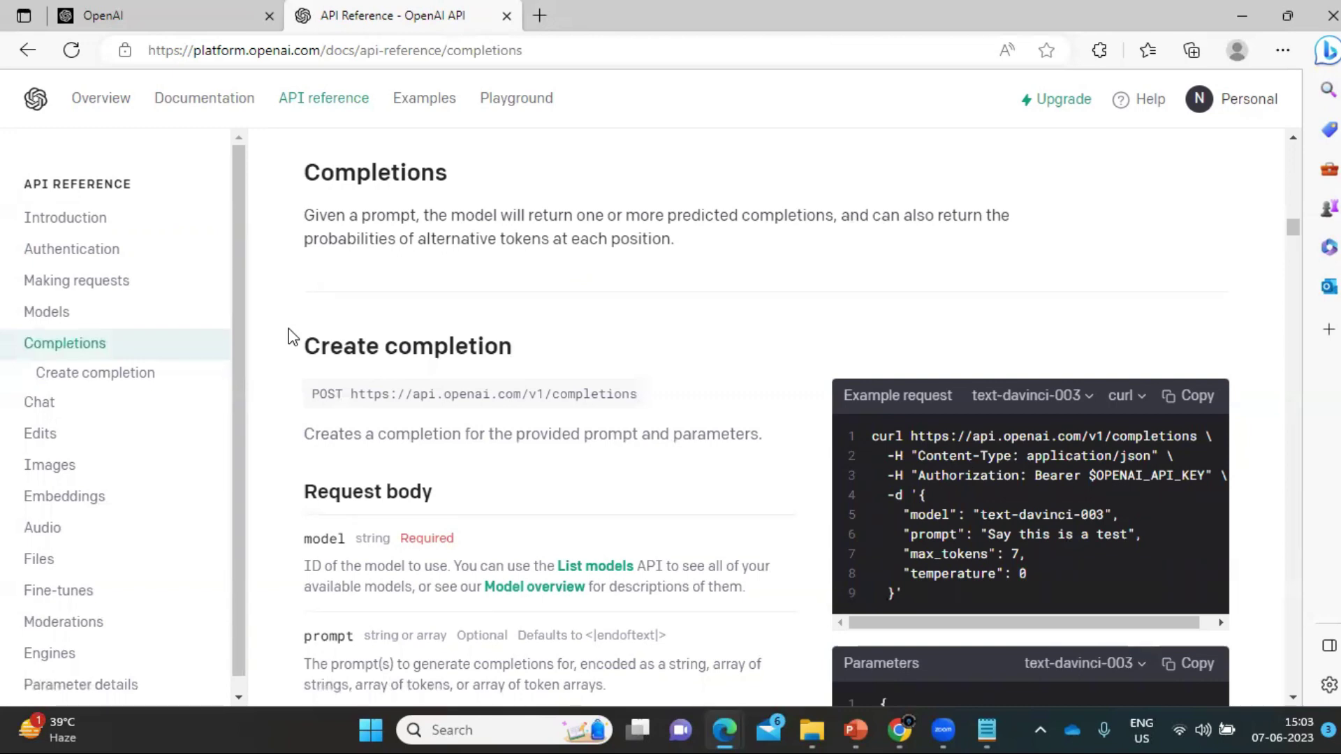
- Highlight the completions endpoint URL, then scroll to the Create completion example request
left_click(898, 730)
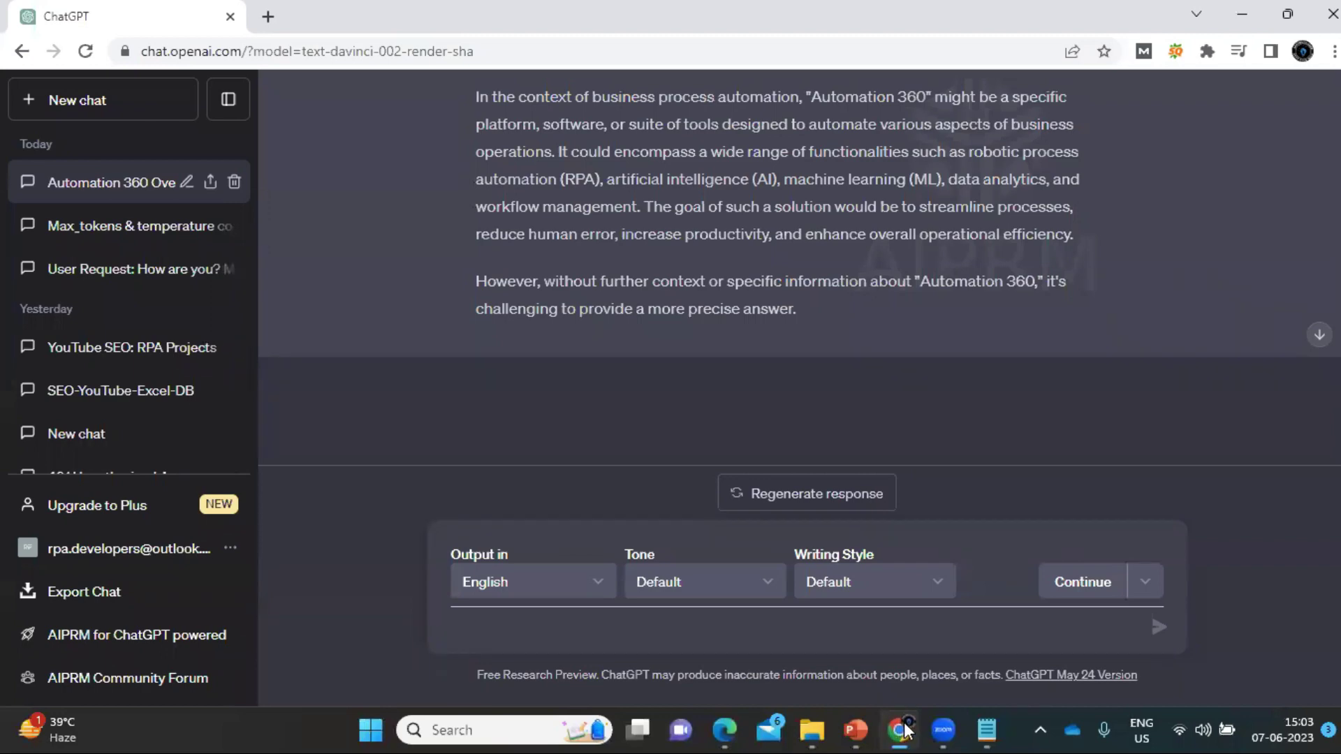
left_click(1242, 11)
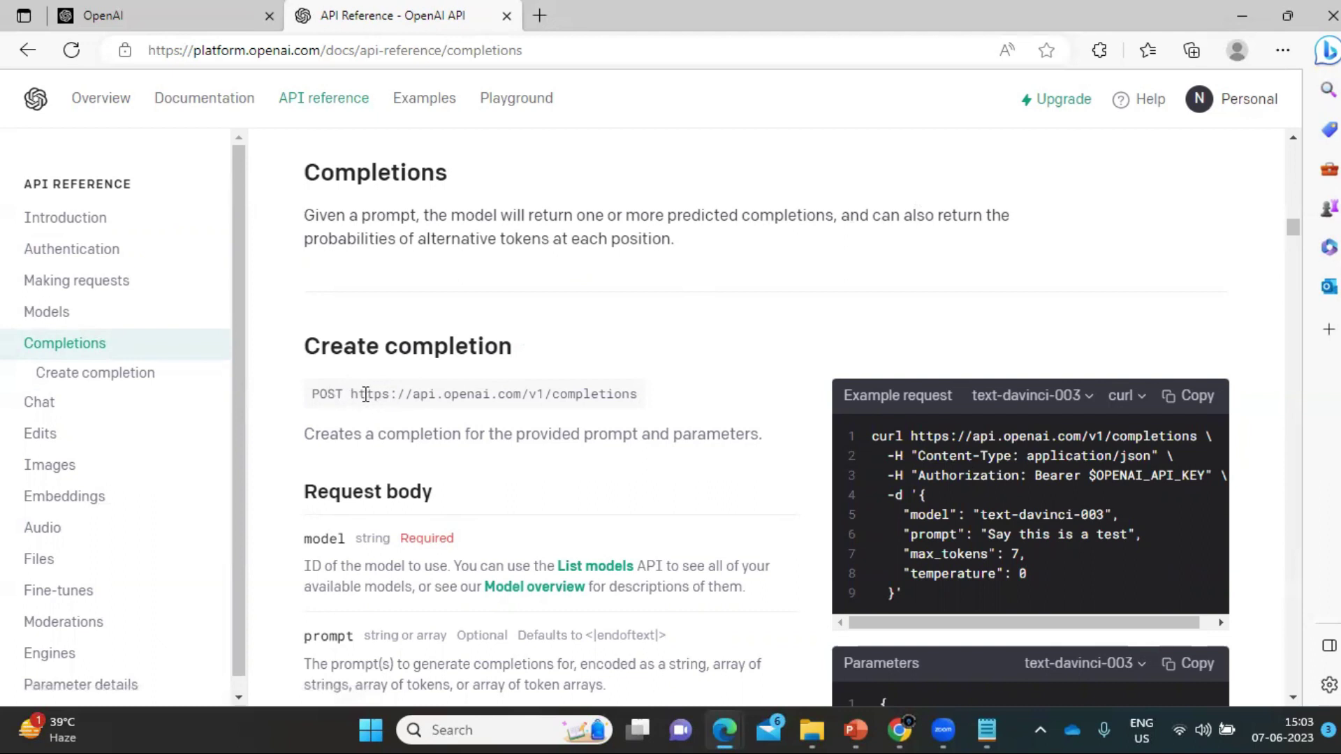
left_click_drag(352, 394, 640, 403)
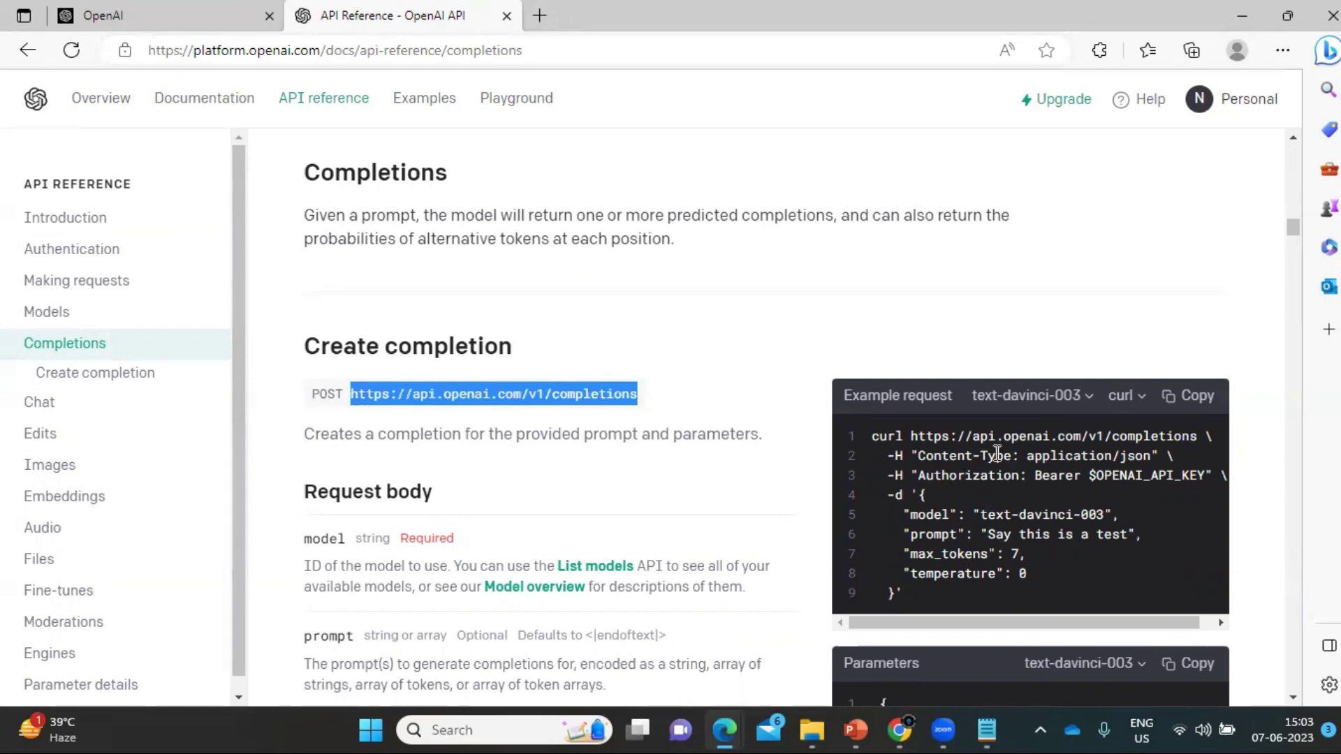
left_click(623, 338)
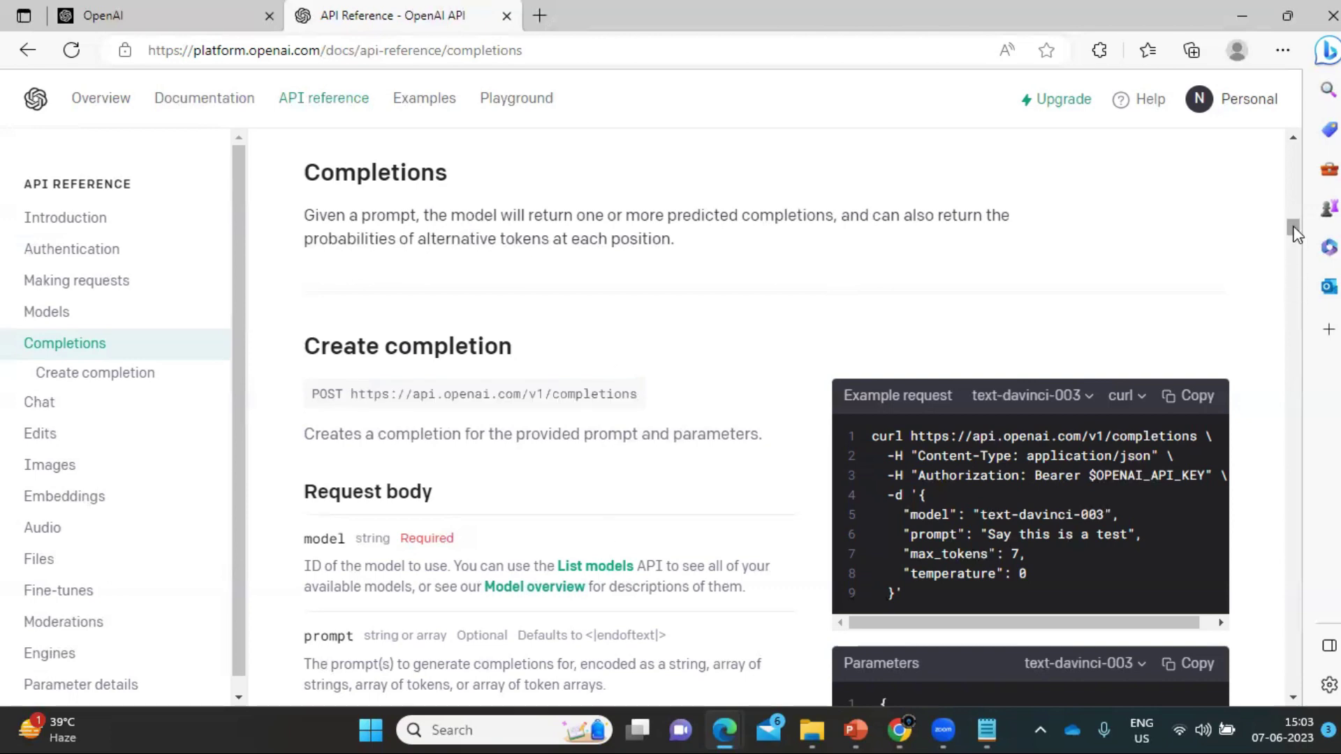
left_click_drag(1296, 232, 1296, 236)
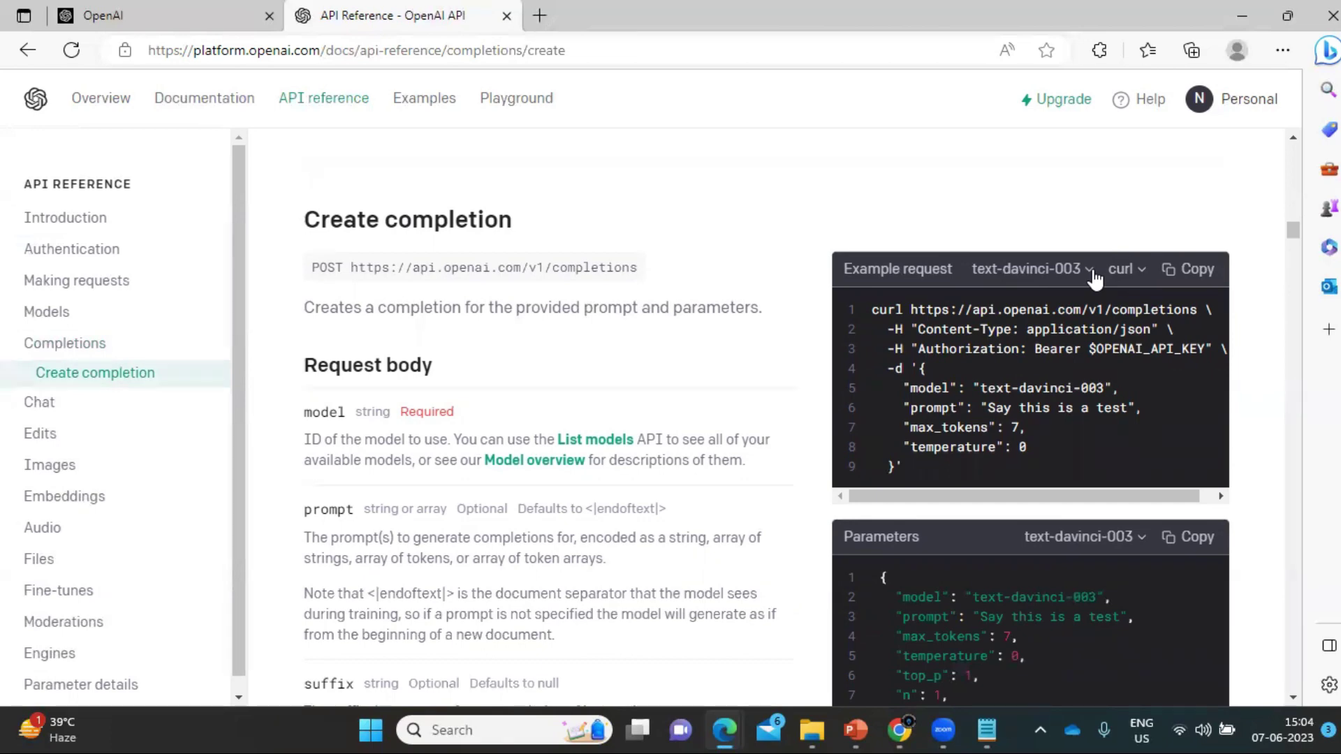
- Copy the Create completion example request, keeping curl as the library
left_click(1140, 273)
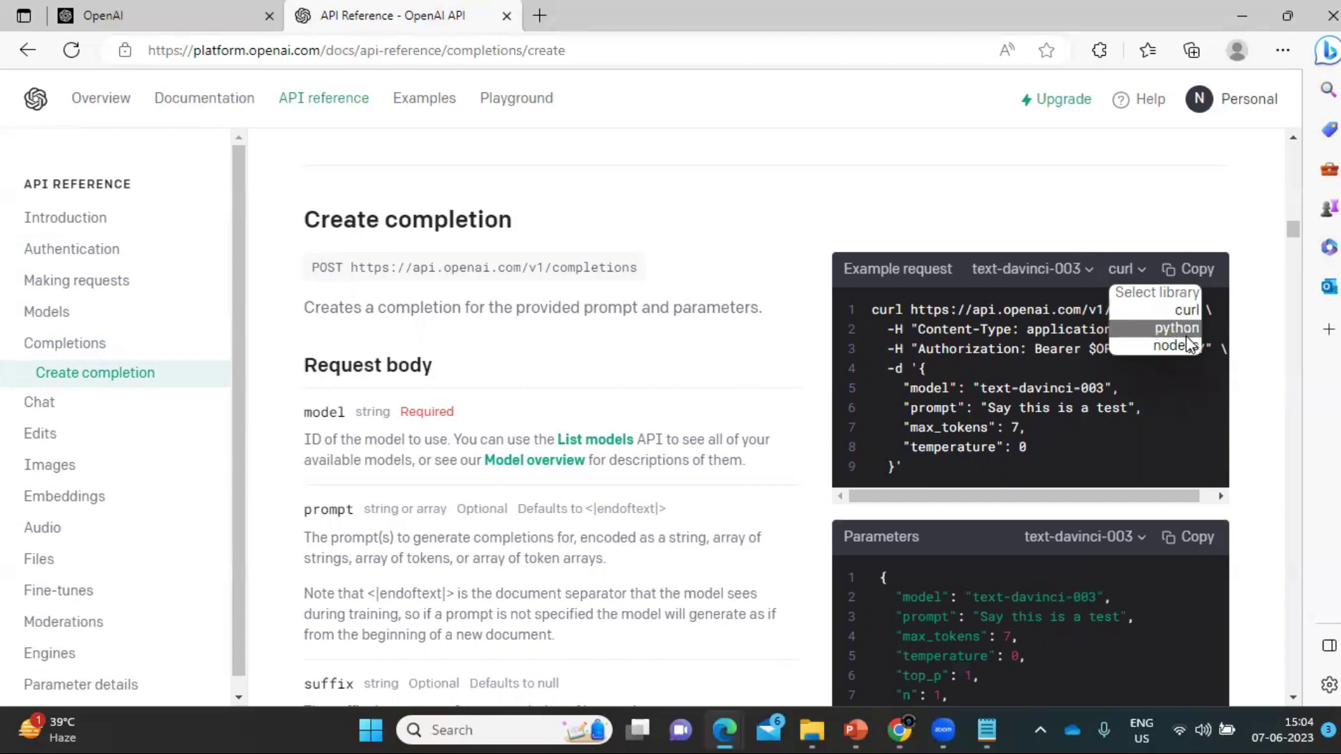
left_click(1181, 313)
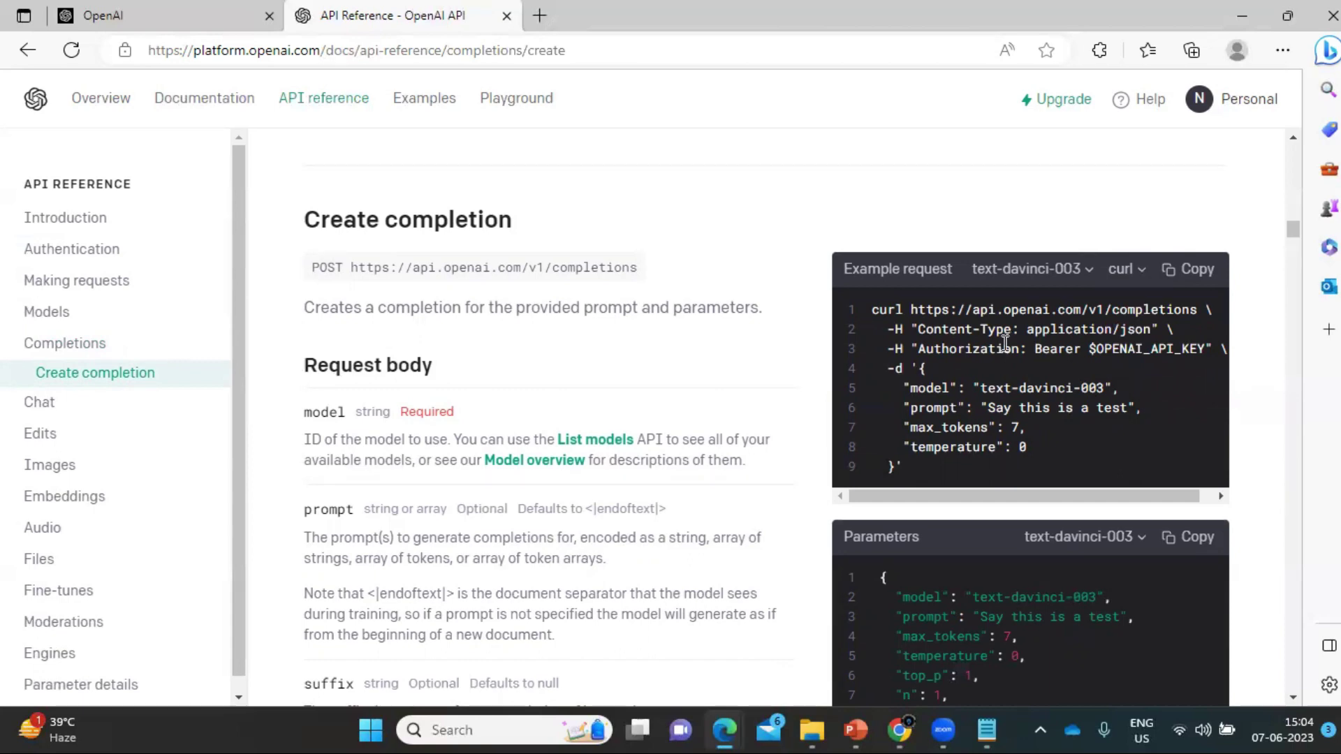
left_click(1183, 396)
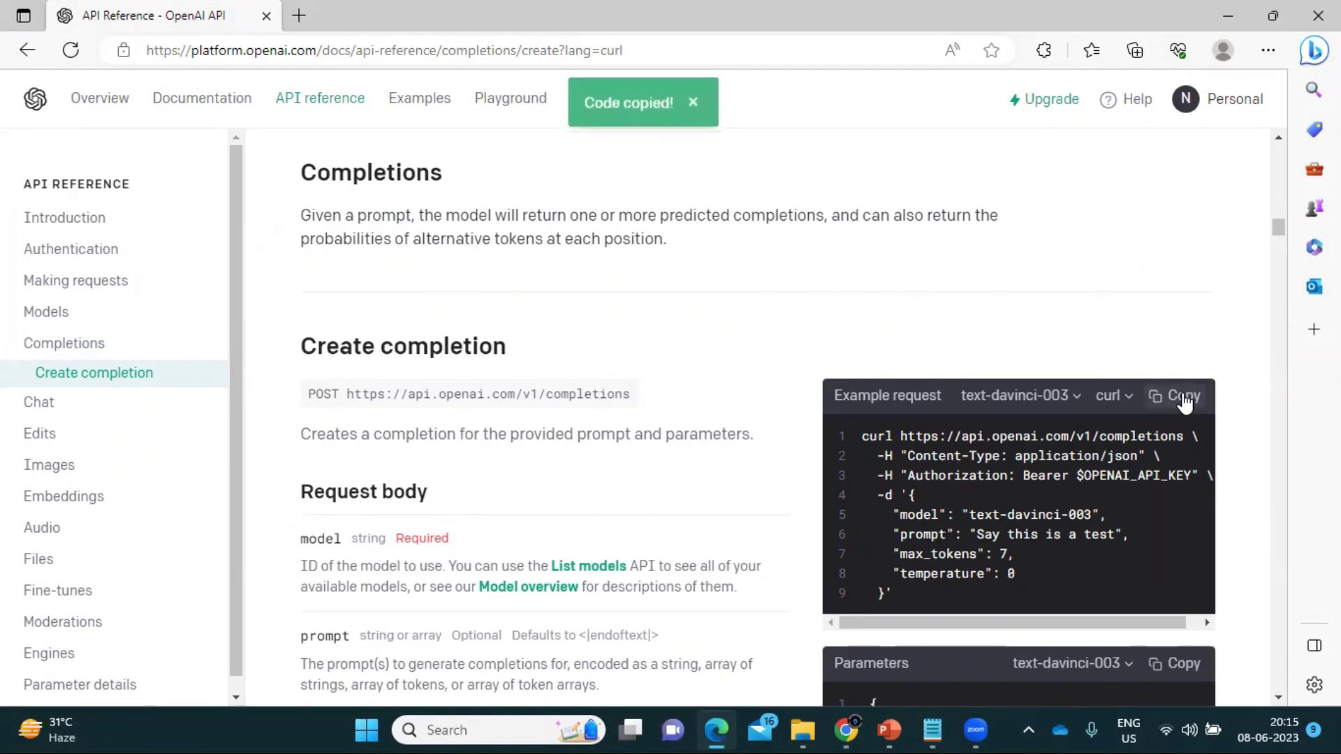
- Paste the curl example request on a new line in the Notepad document
left_click(932, 730)
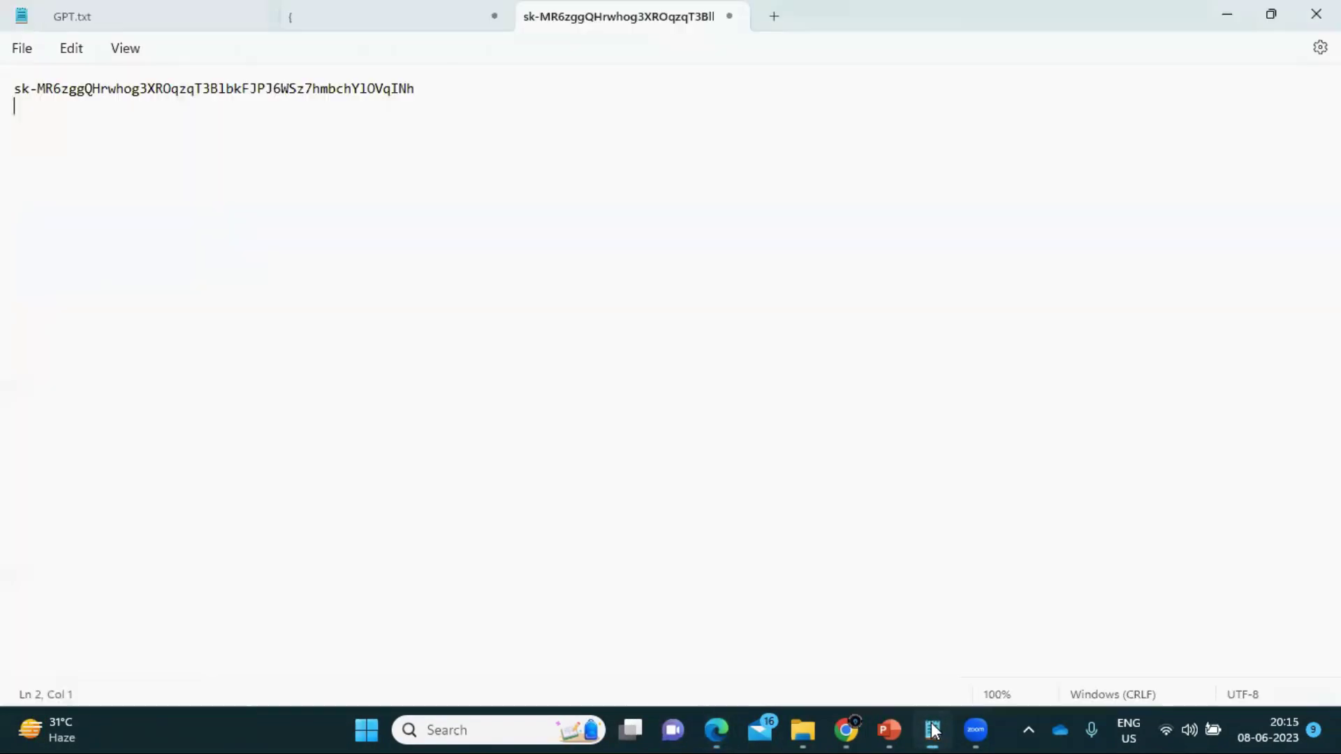
key("Return")
key("Return")
key("ctrl+v")
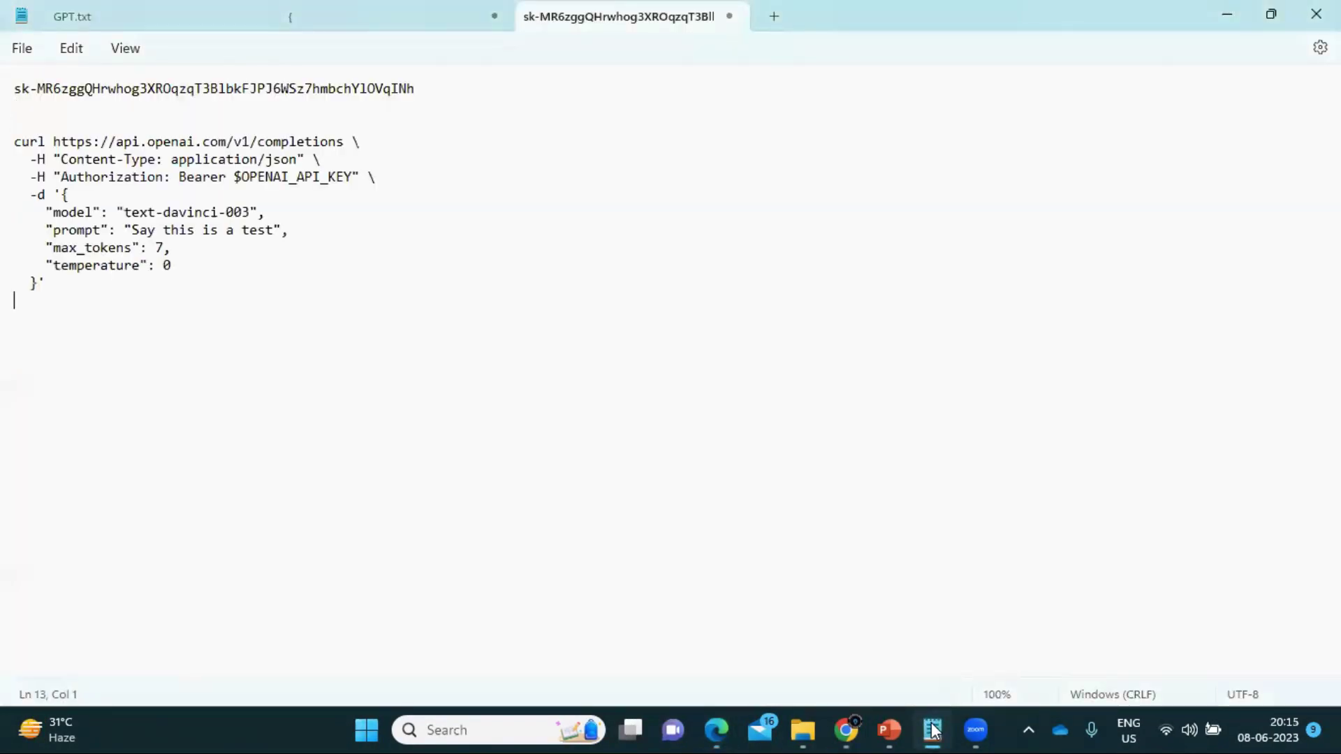
- Search actions for 'rest' and place REST Web Services Post method between Start and End
left_click(846, 730)
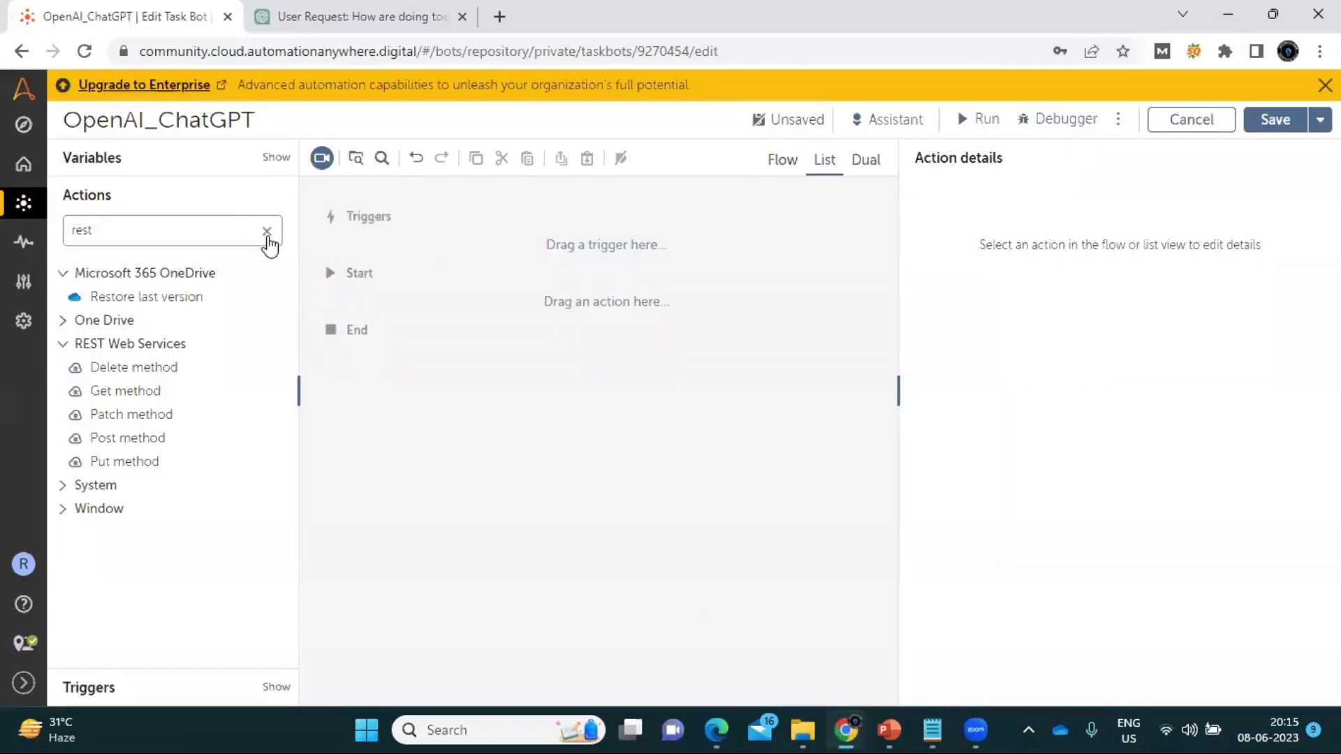
left_click(267, 231)
type("rest")
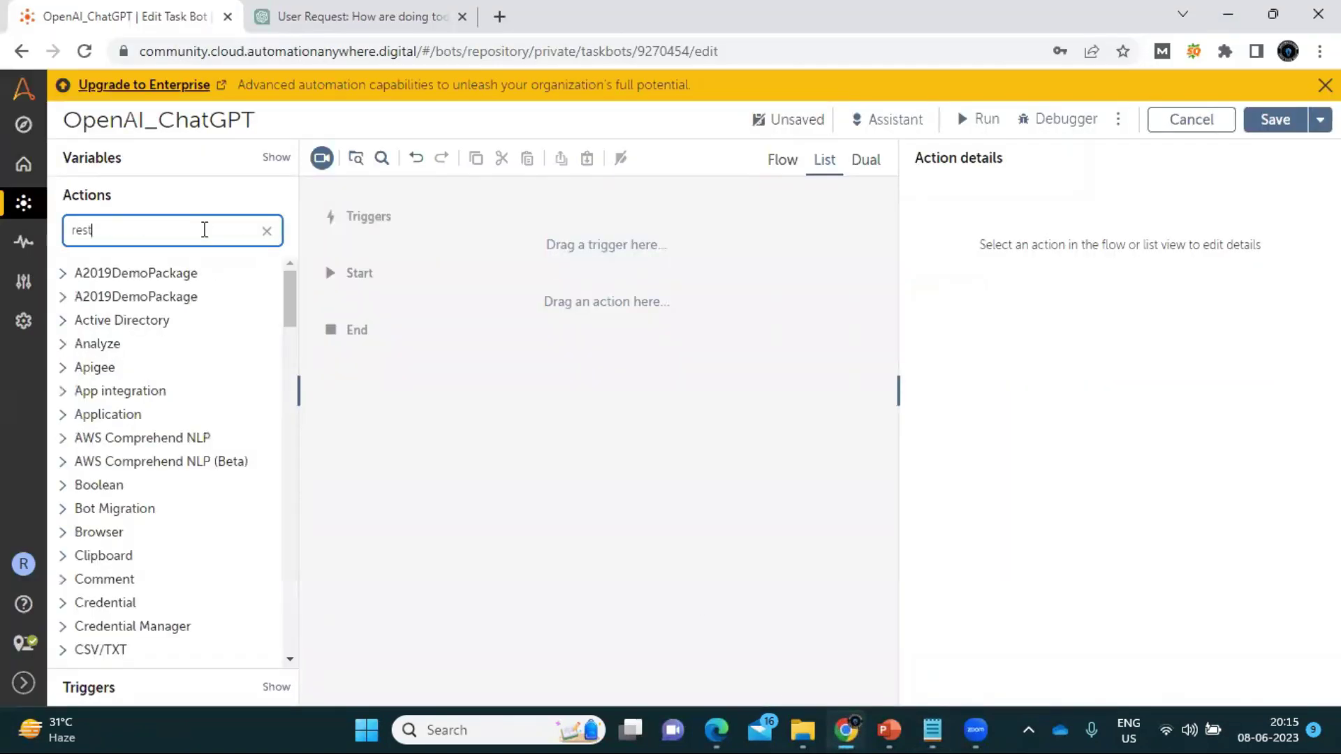
left_click(63, 349)
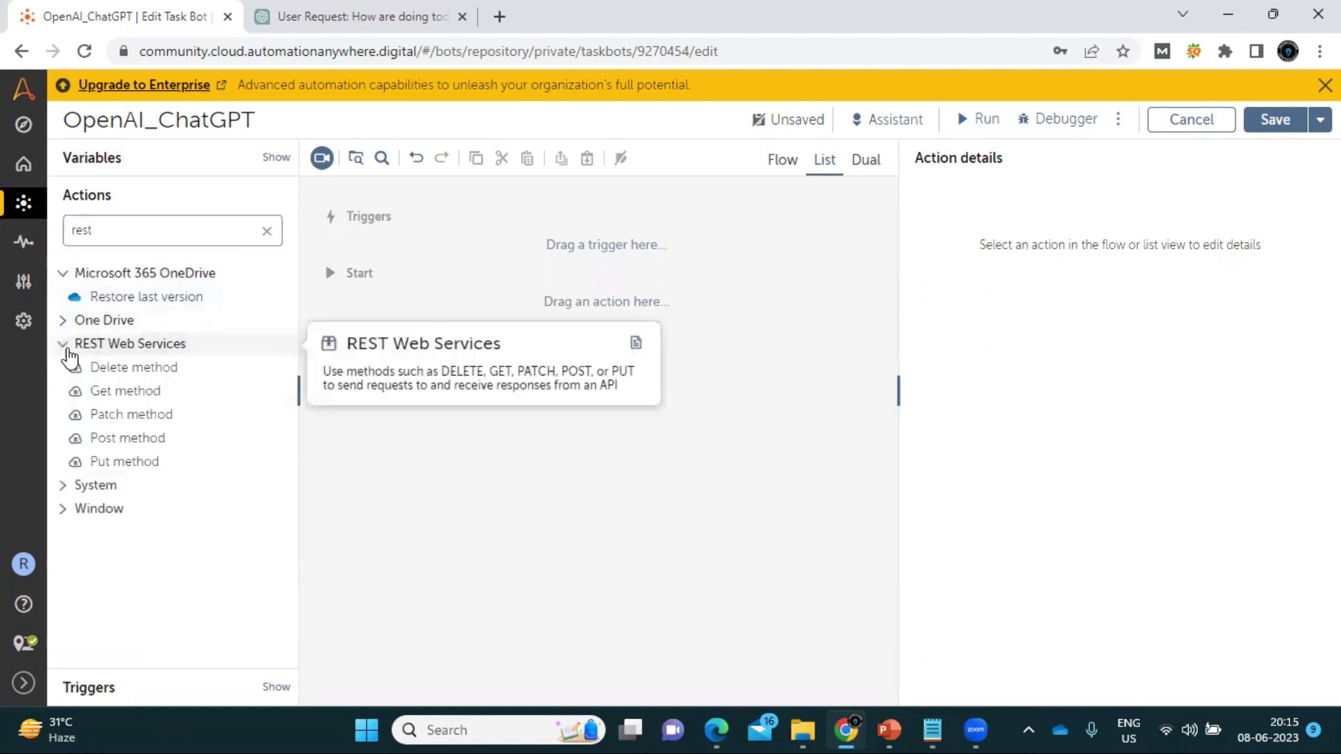
left_click_drag(142, 440, 472, 304)
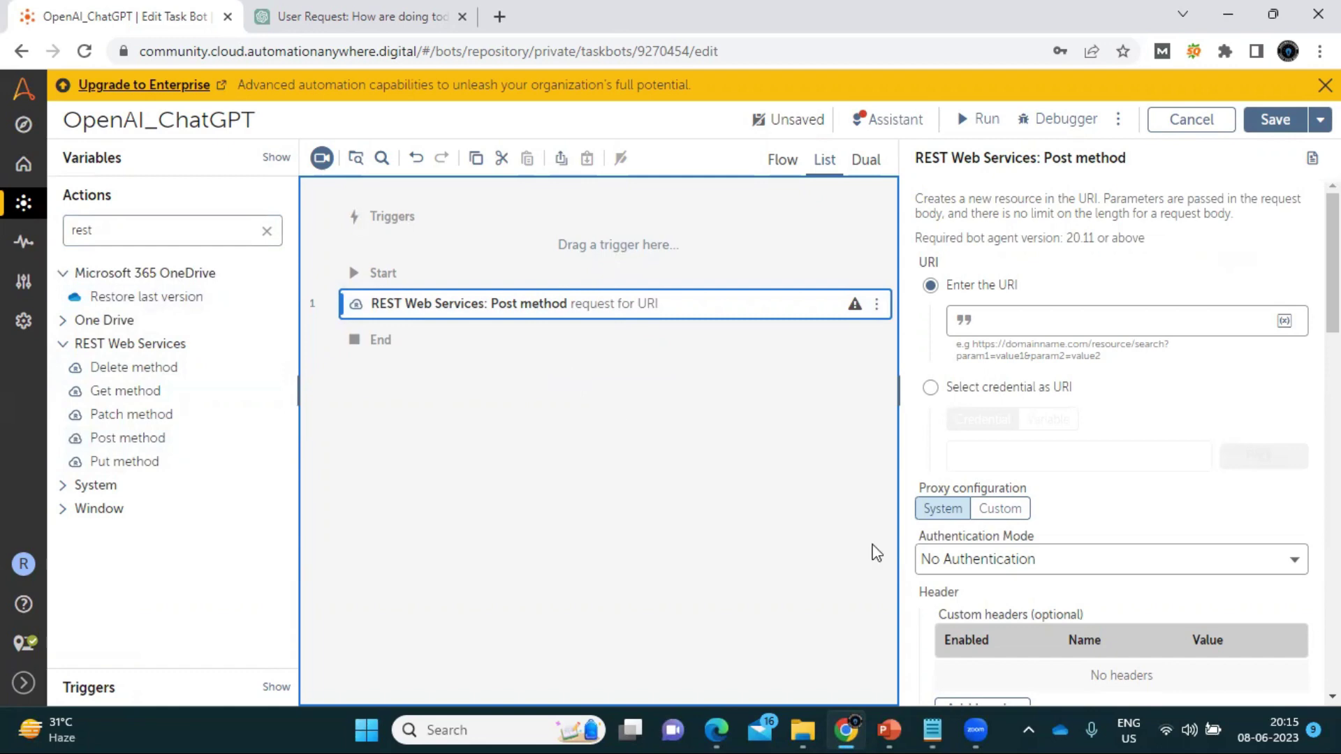
left_click(936, 730)
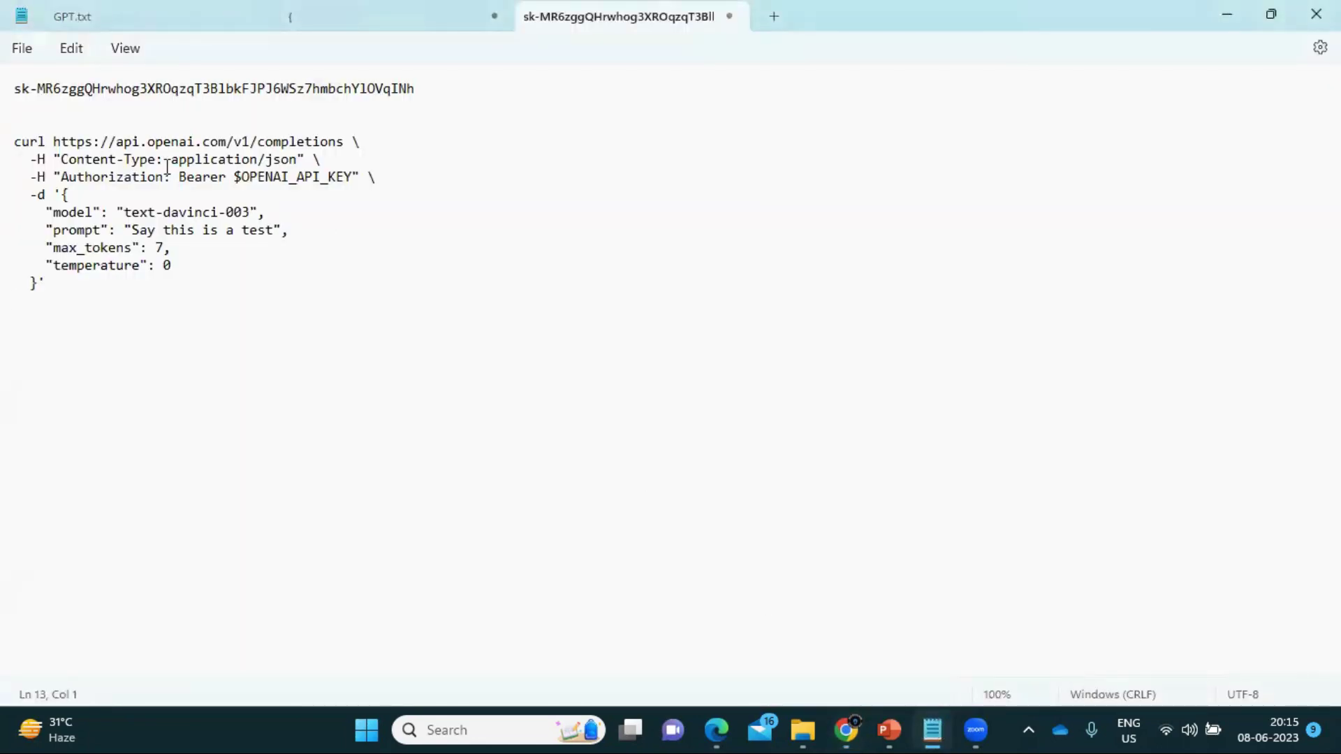
left_click(54, 143)
left_click_drag(54, 143, 347, 141)
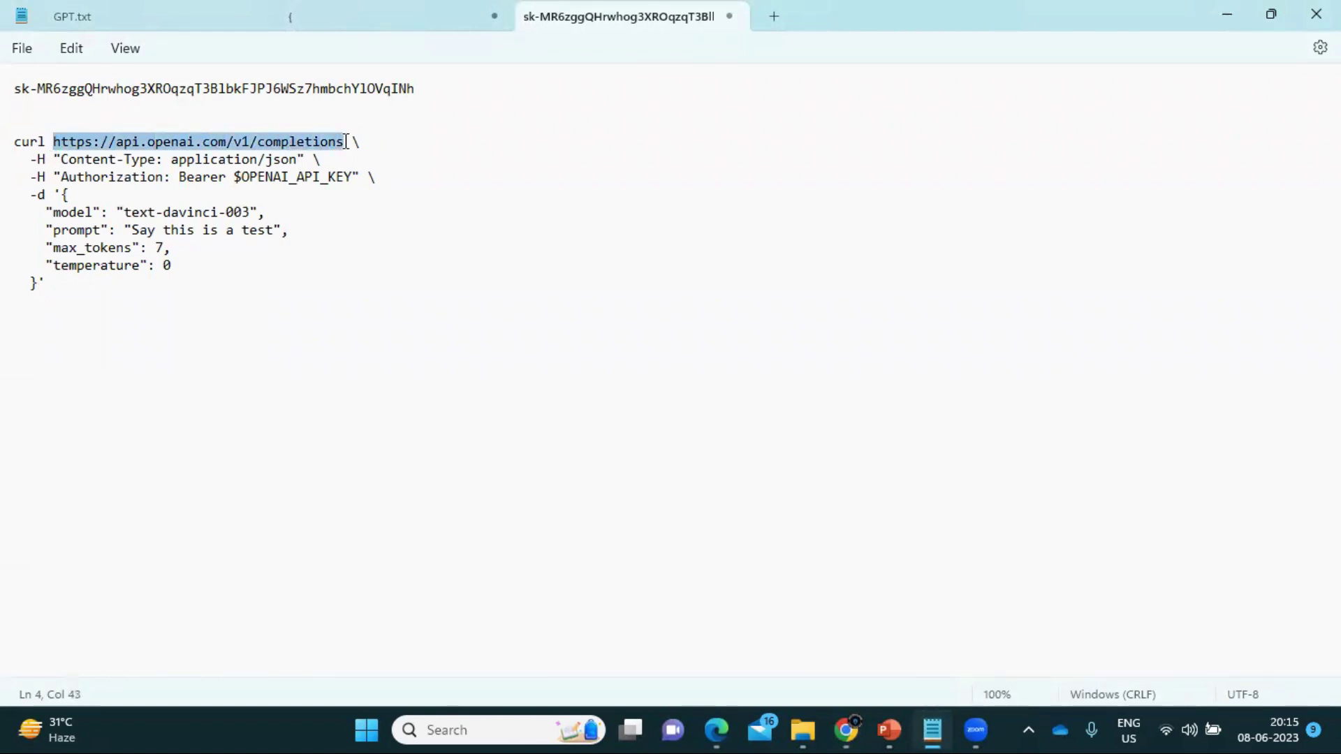
key("alt+Tab")
left_click(1005, 312)
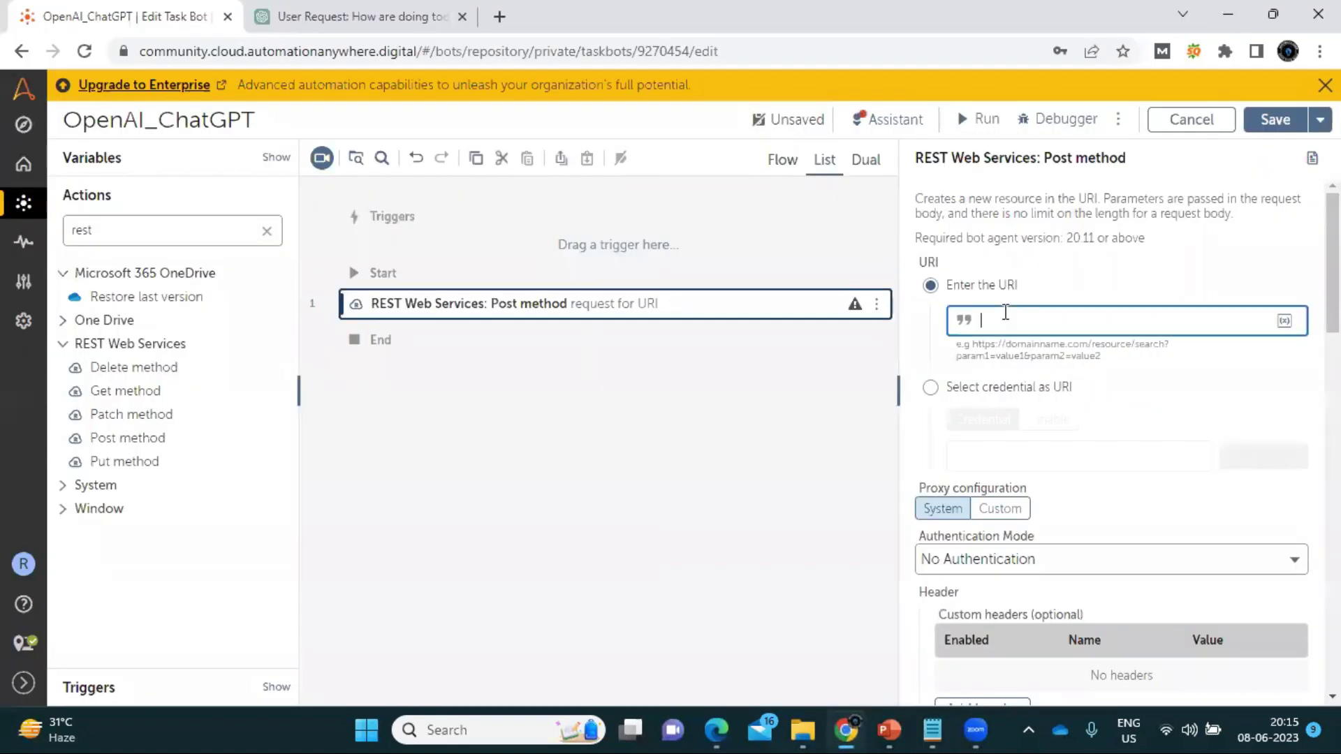
key("ctrl+v")
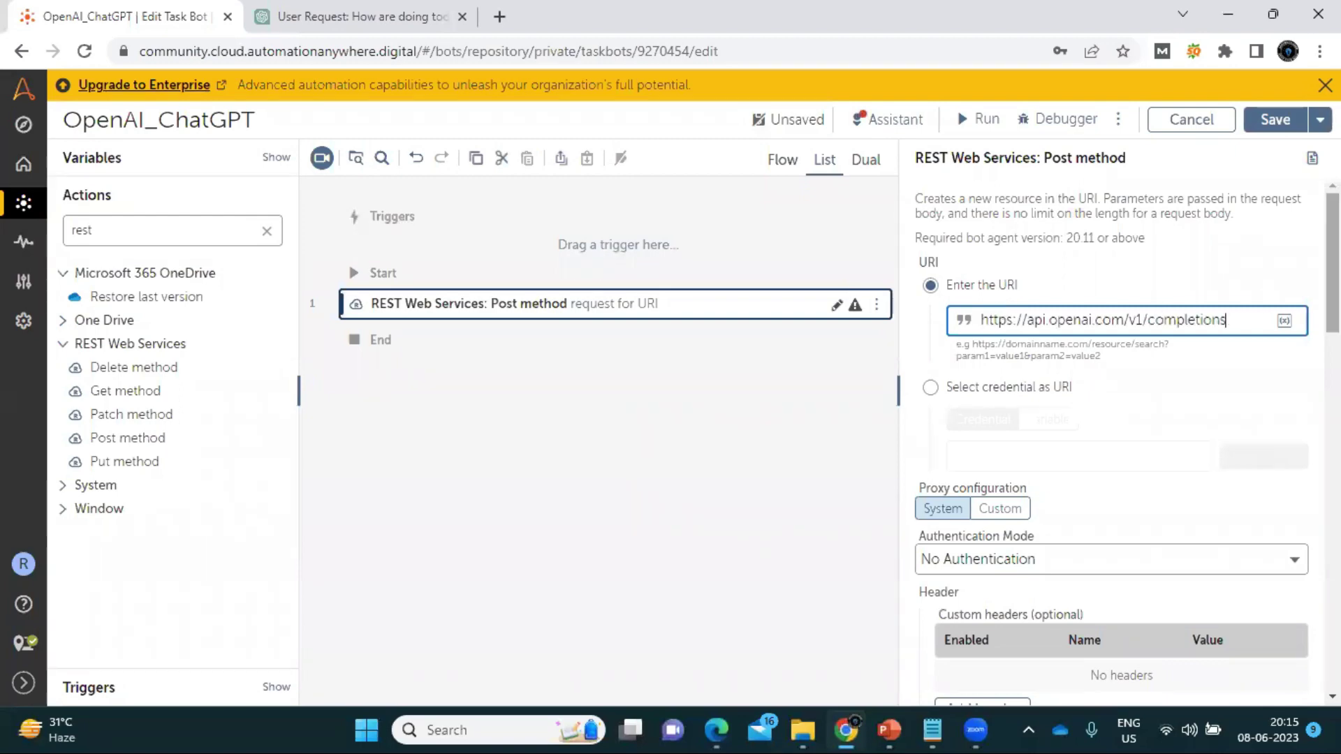
- Keep the Authentication Mode at No Authentication after checking the curl command
scroll(1118, 440, "down", 3)
key("alt+Tab")
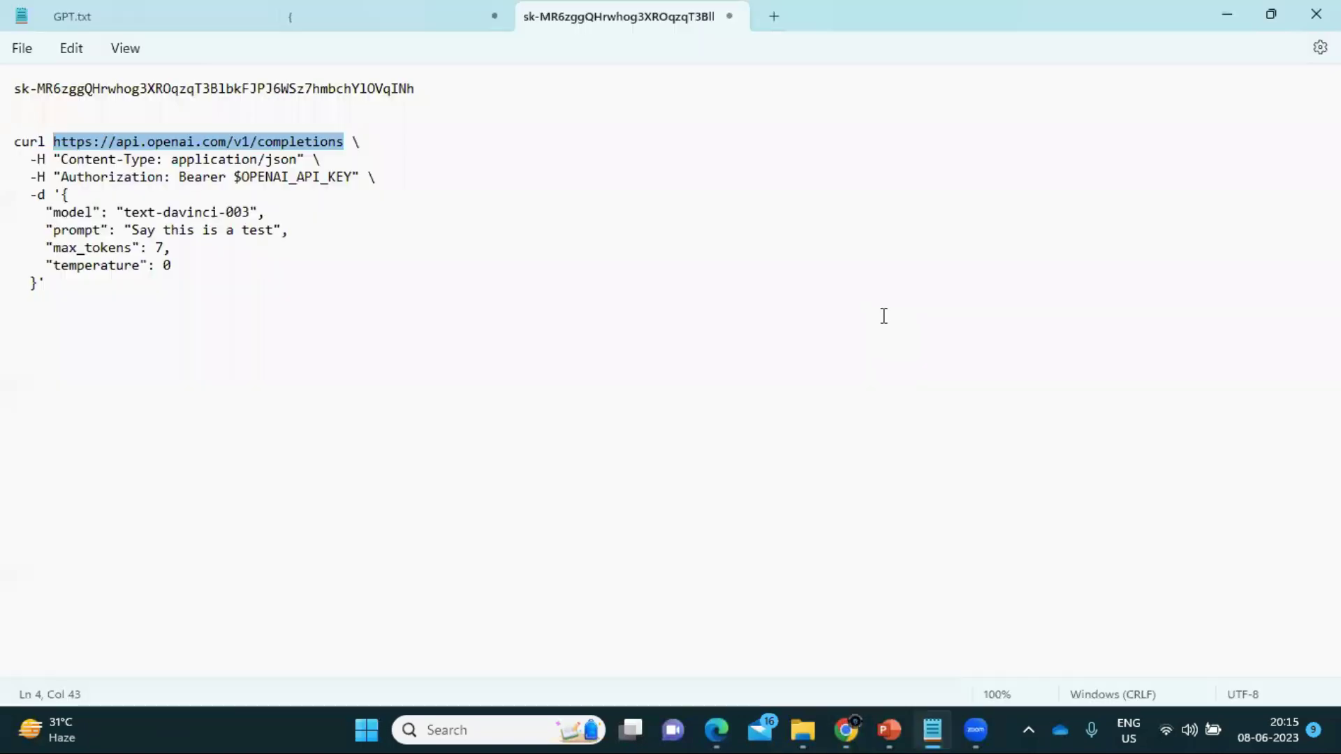
key("alt+Tab")
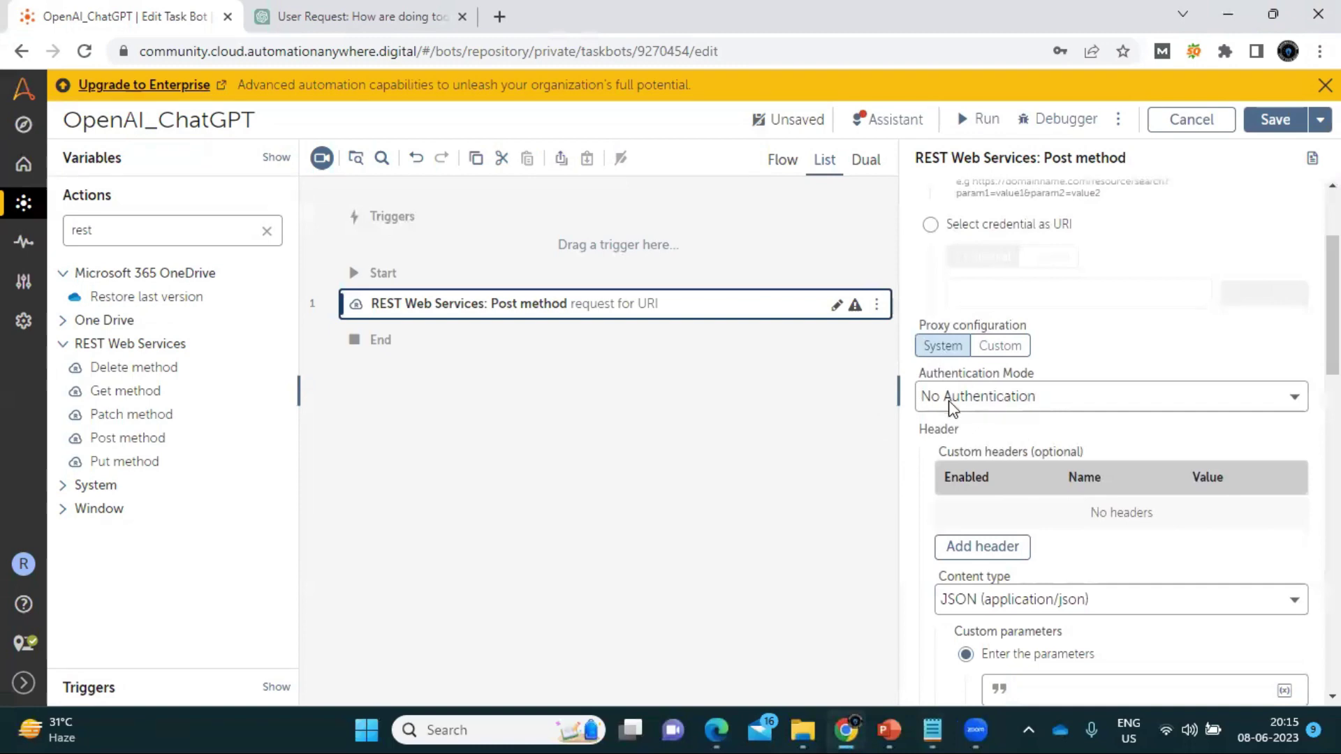
key("alt+Tab")
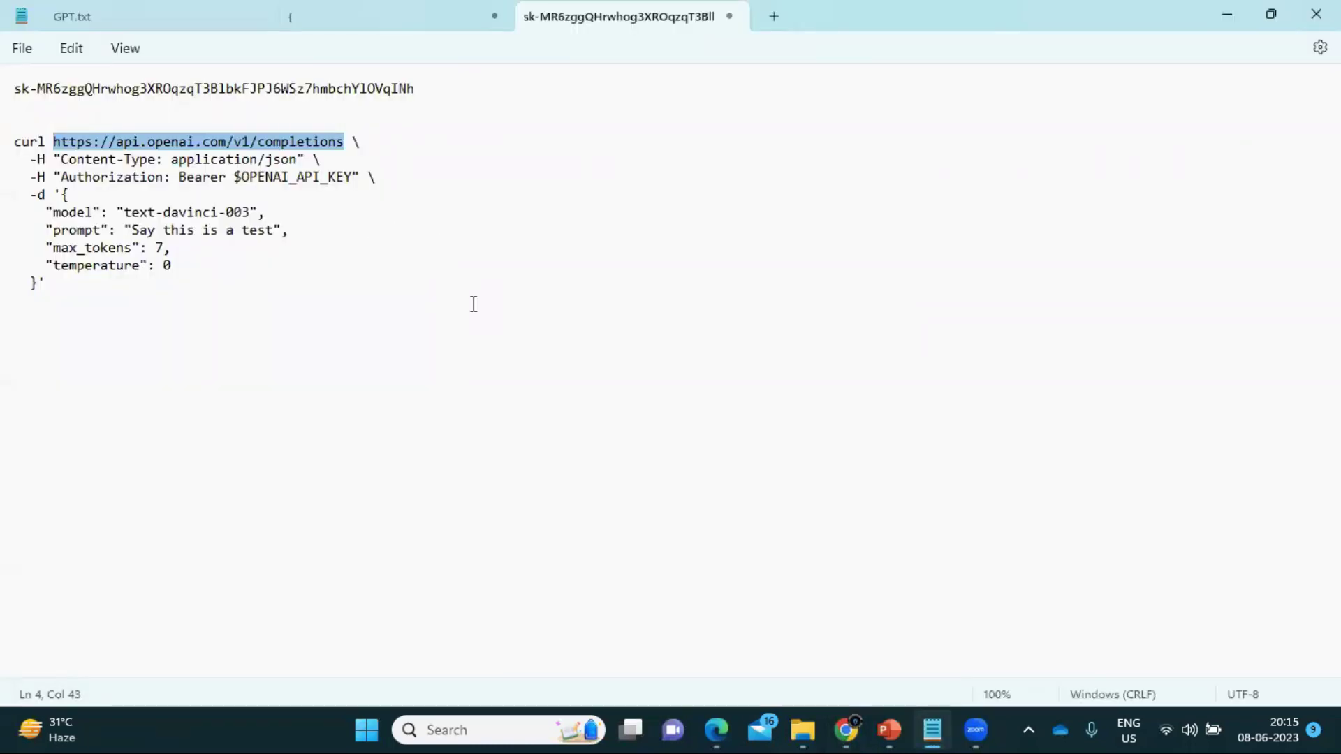
key("alt+Tab")
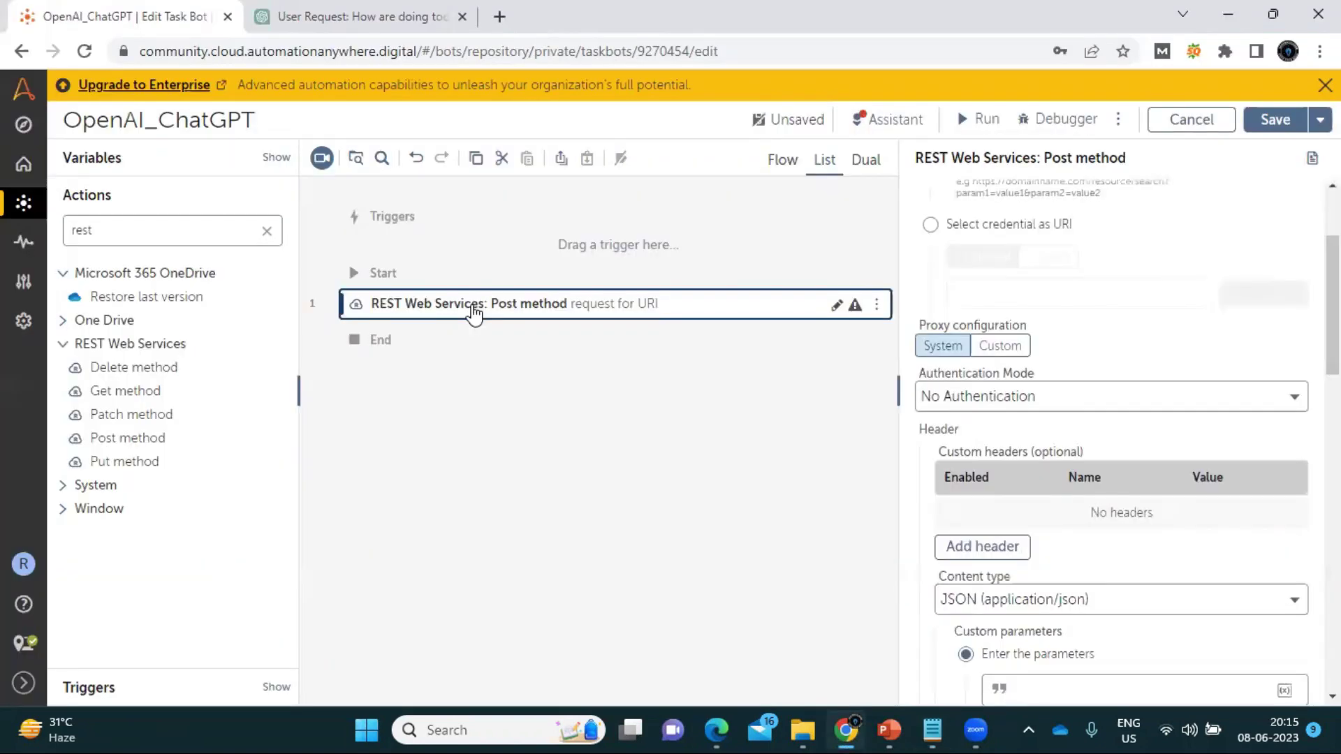
left_click(1070, 405)
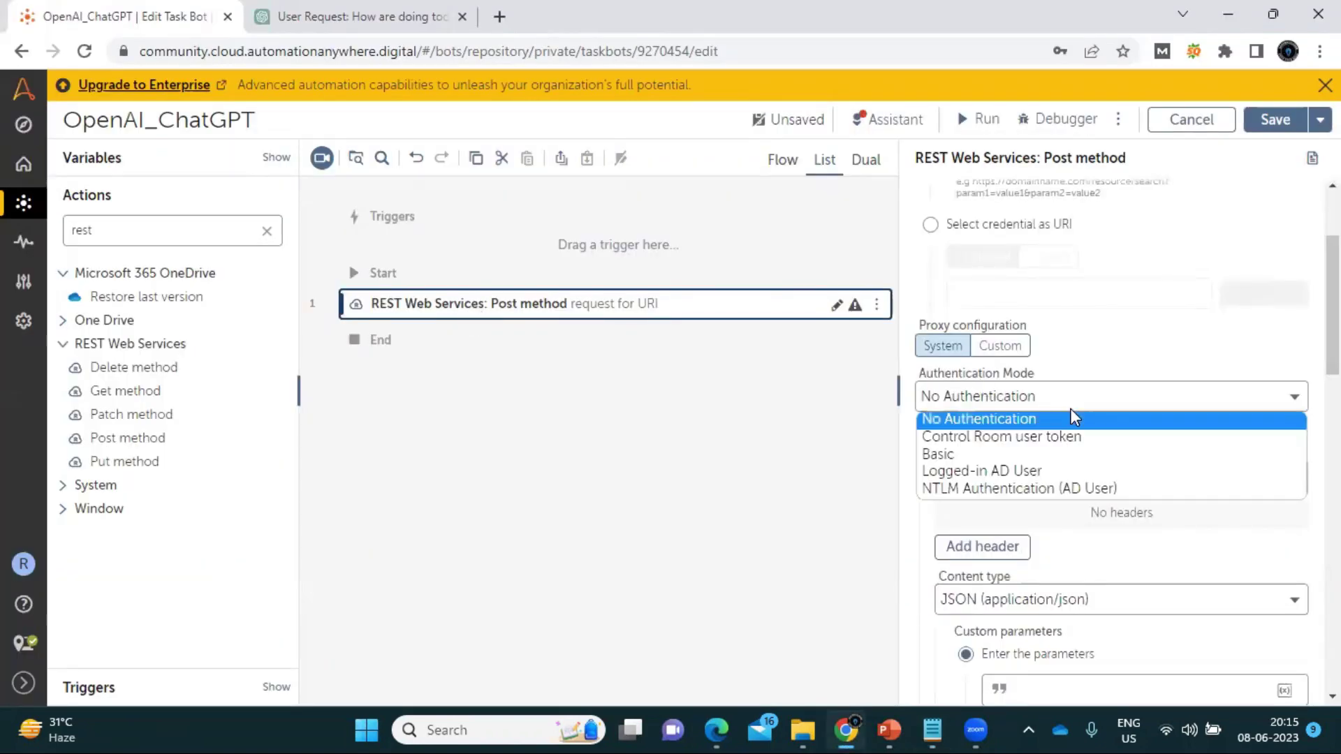
left_click(1043, 418)
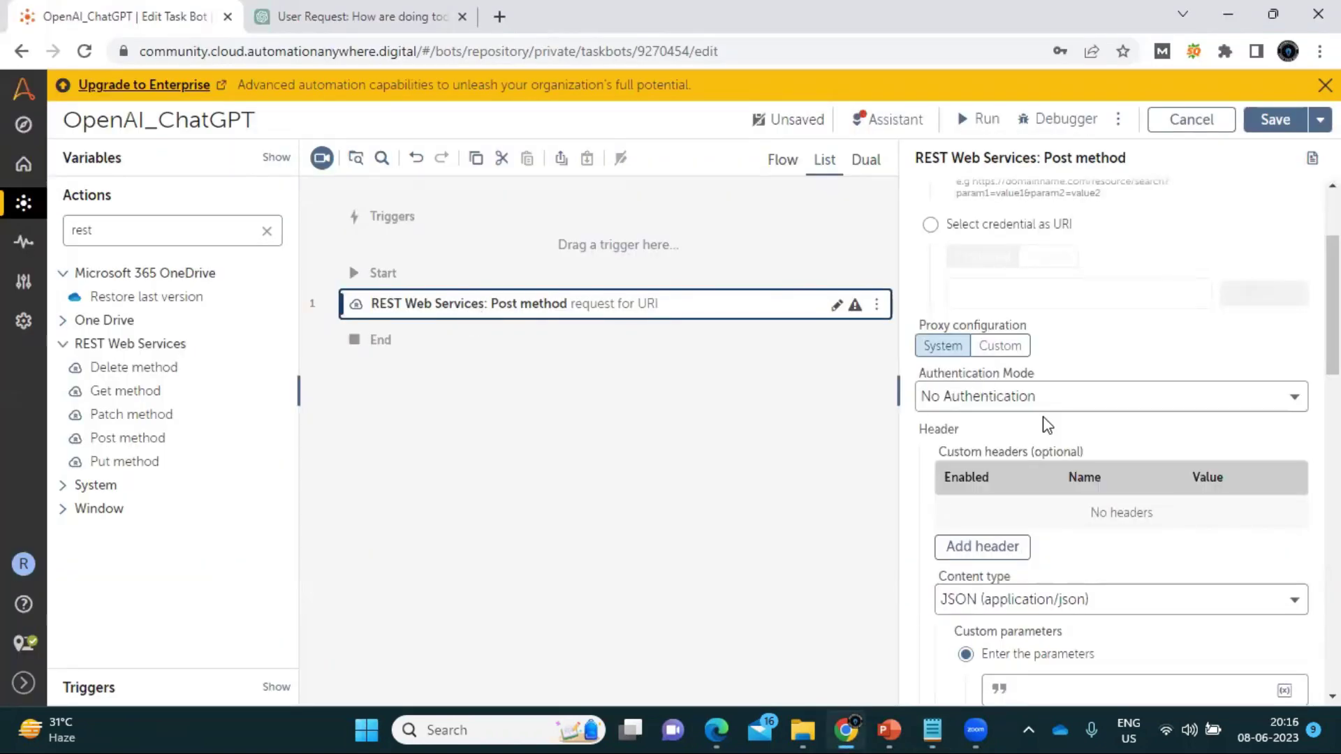
key("alt+Tab")
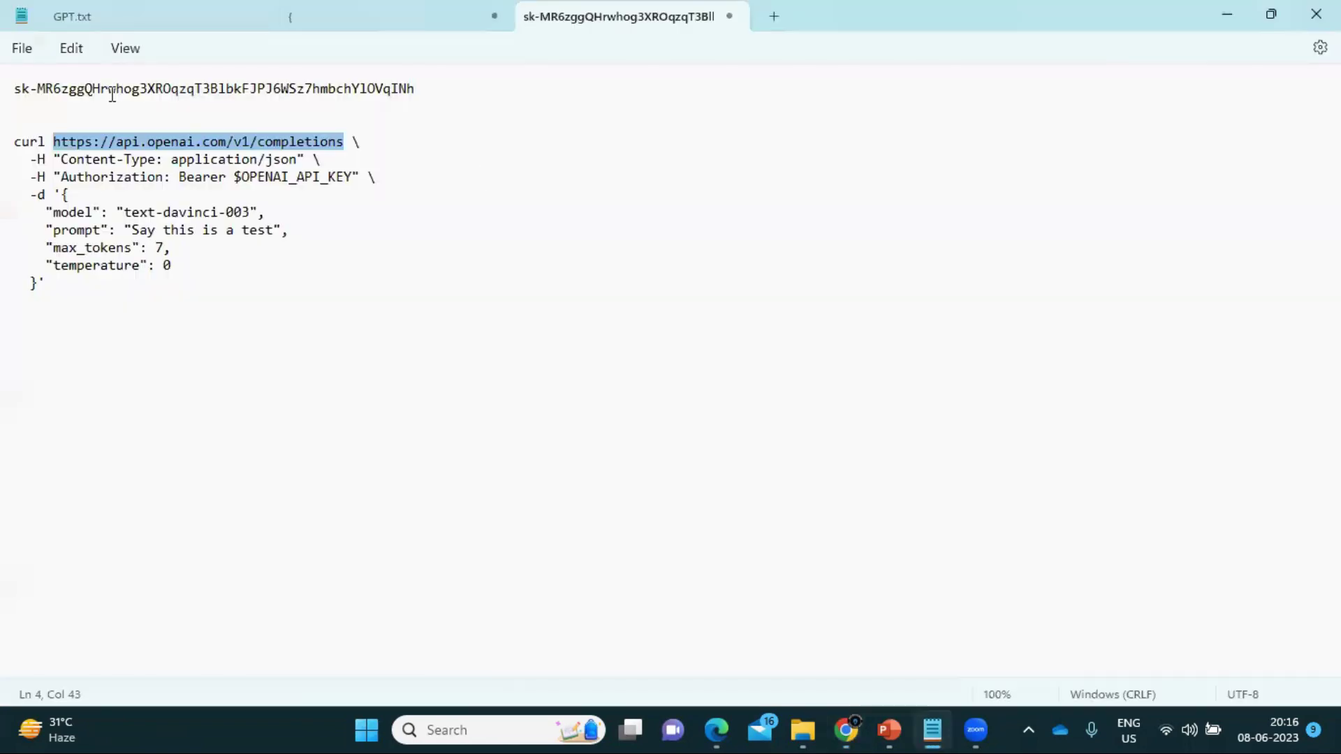
key("alt+Tab")
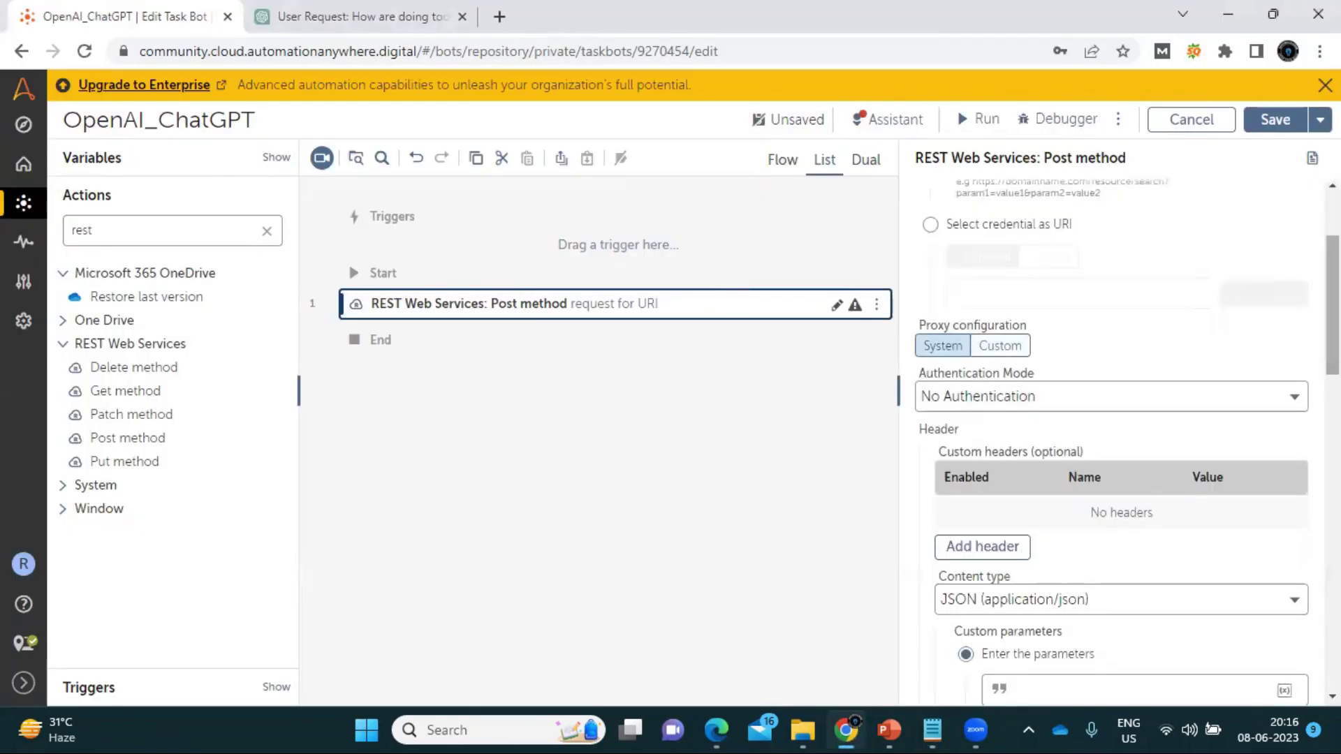
scroll(1201, 339, "down", 3)
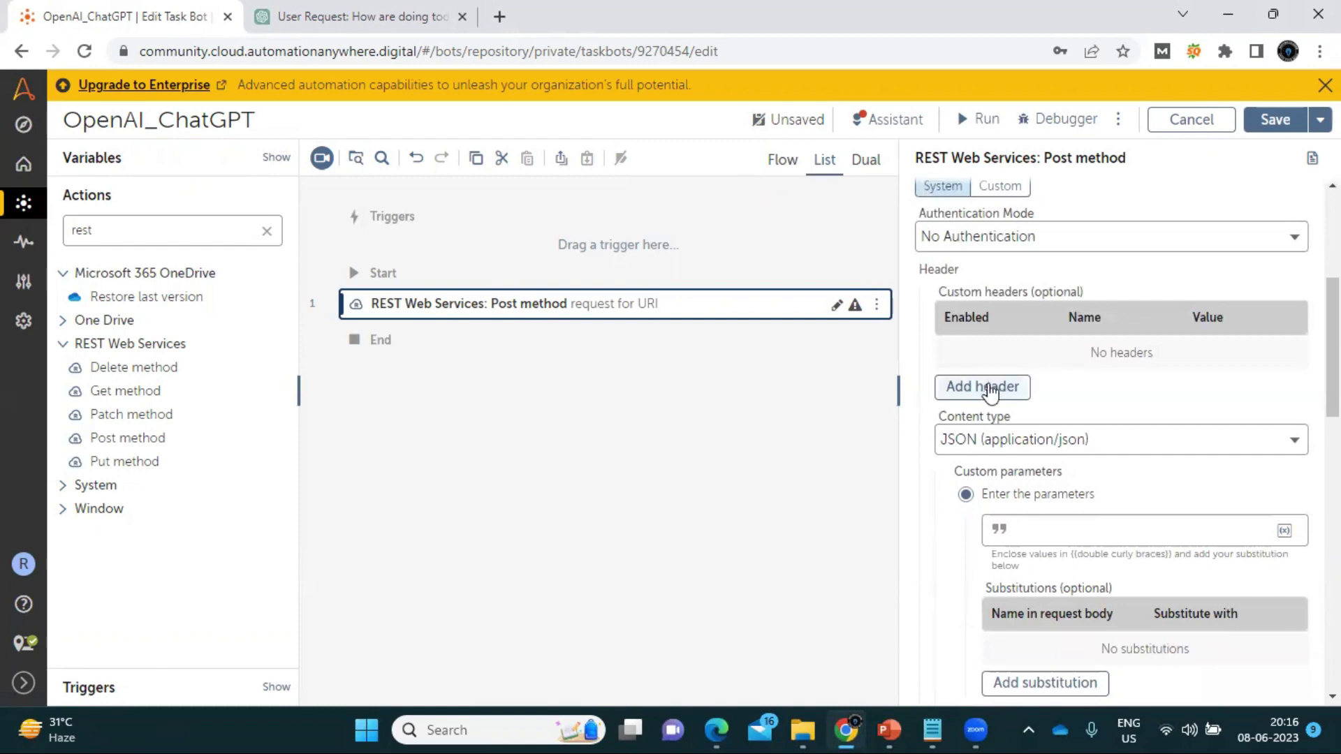
- Start a custom header named Authorization, copied from the curl command
left_click(989, 388)
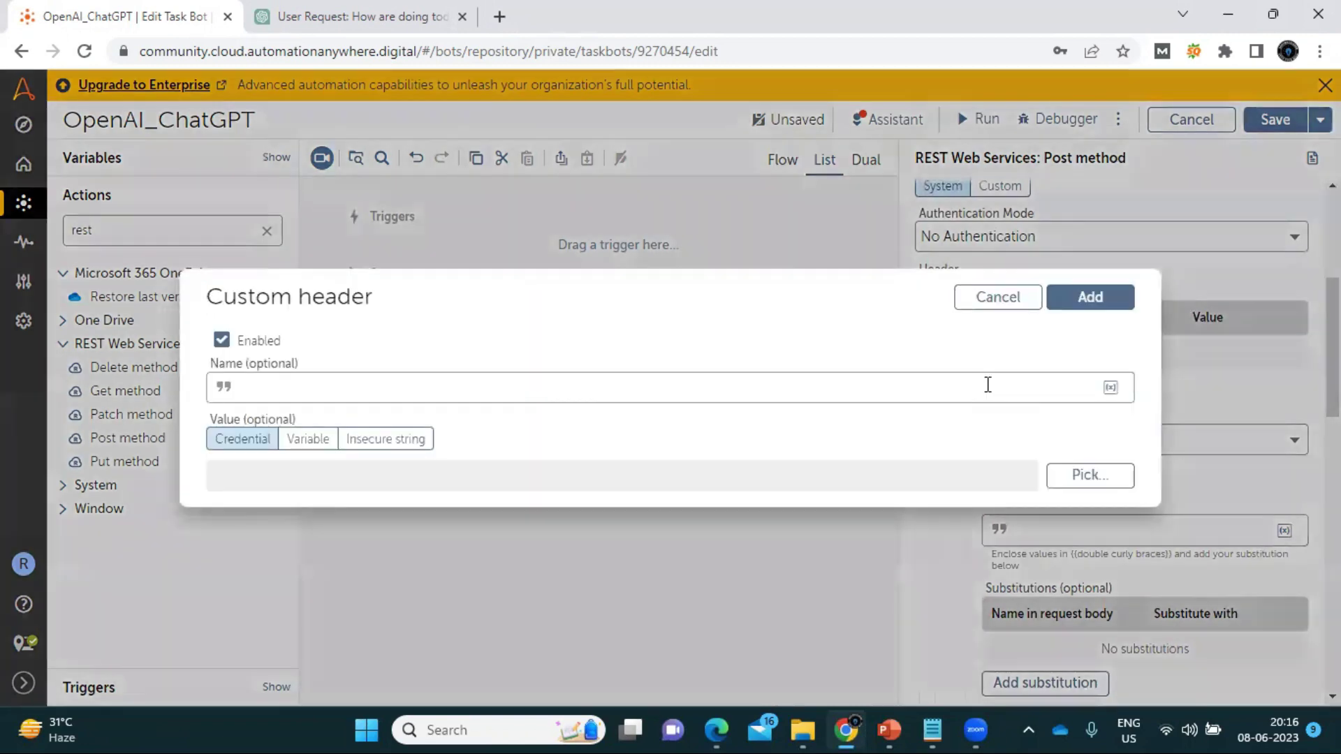
key("alt+Tab")
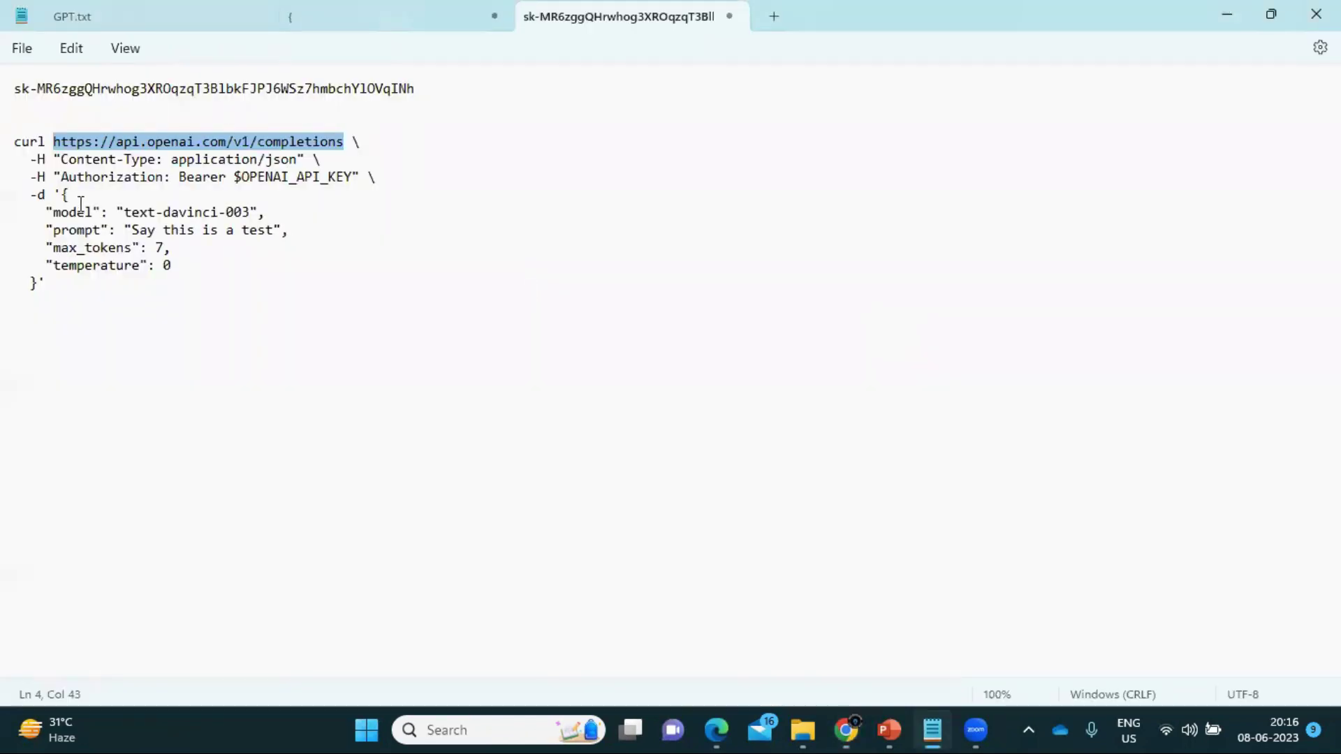
left_click_drag(62, 177, 160, 176)
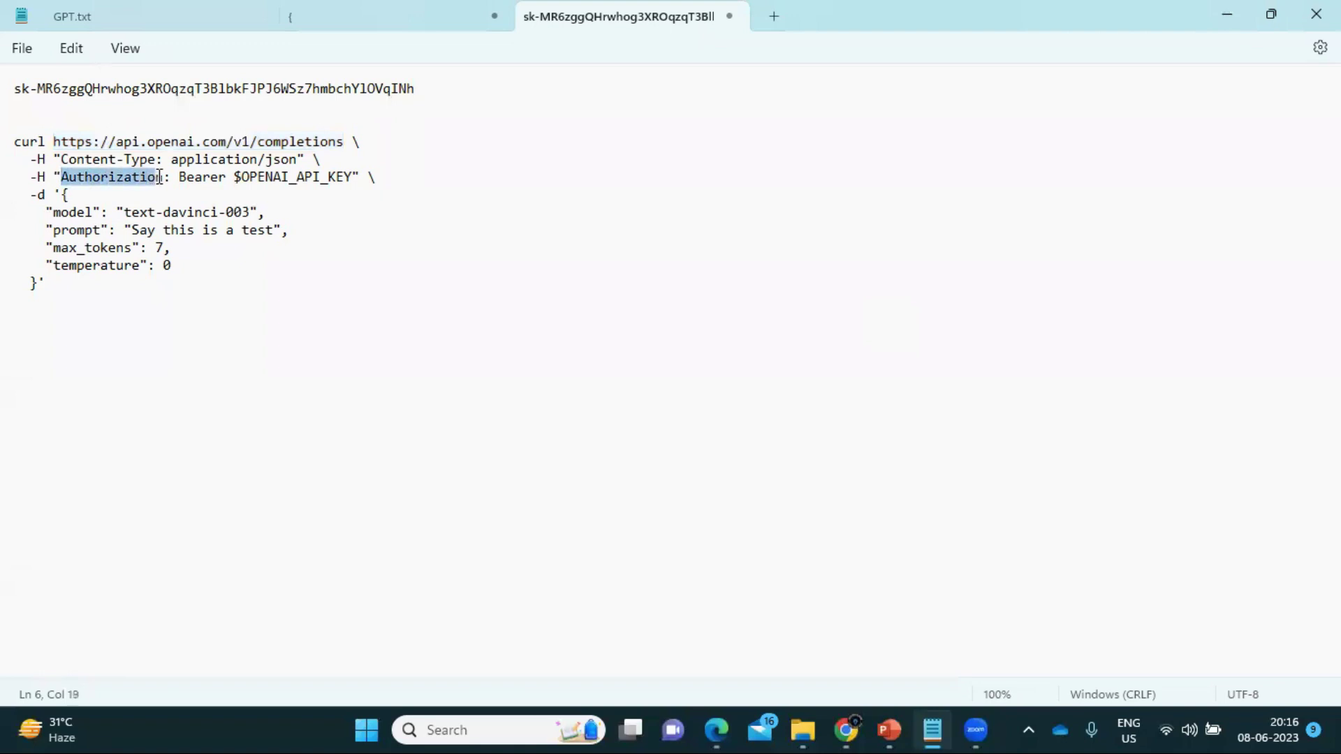
key("shift+Right")
key("ctrl+c")
key("alt+Tab")
left_click(254, 389)
key("ctrl+v")
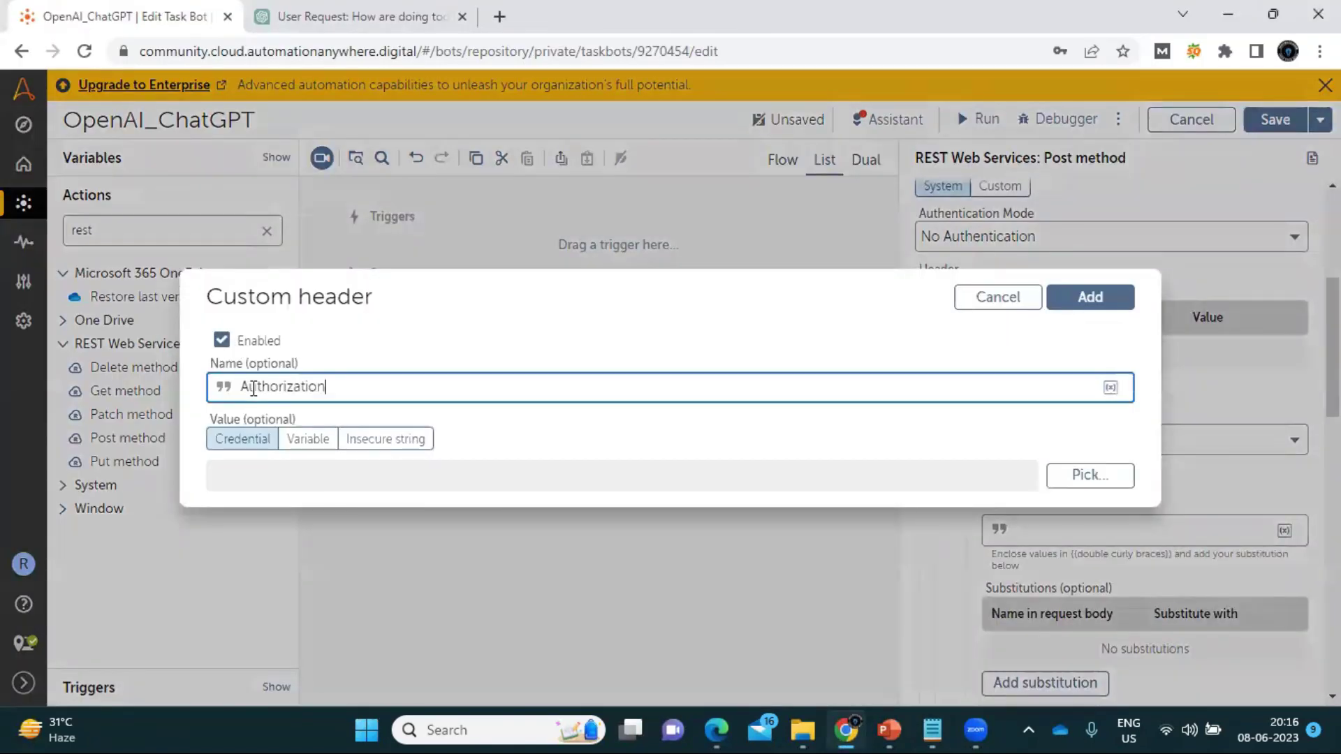
- Make the header value an insecure string beginning with Bearer
key("alt+Tab")
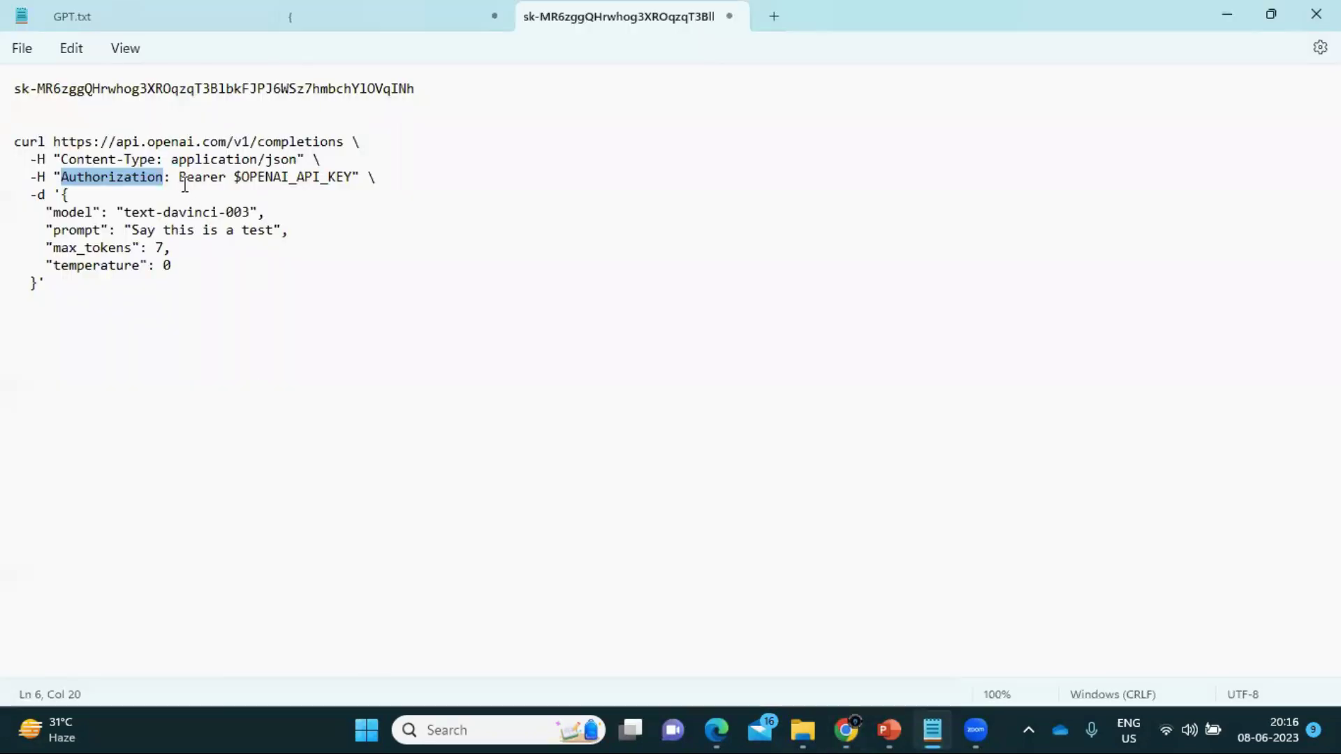
left_click(180, 177)
left_click_drag(180, 178, 227, 187)
key("ctrl+c")
key("alt+Tab")
left_click(405, 444)
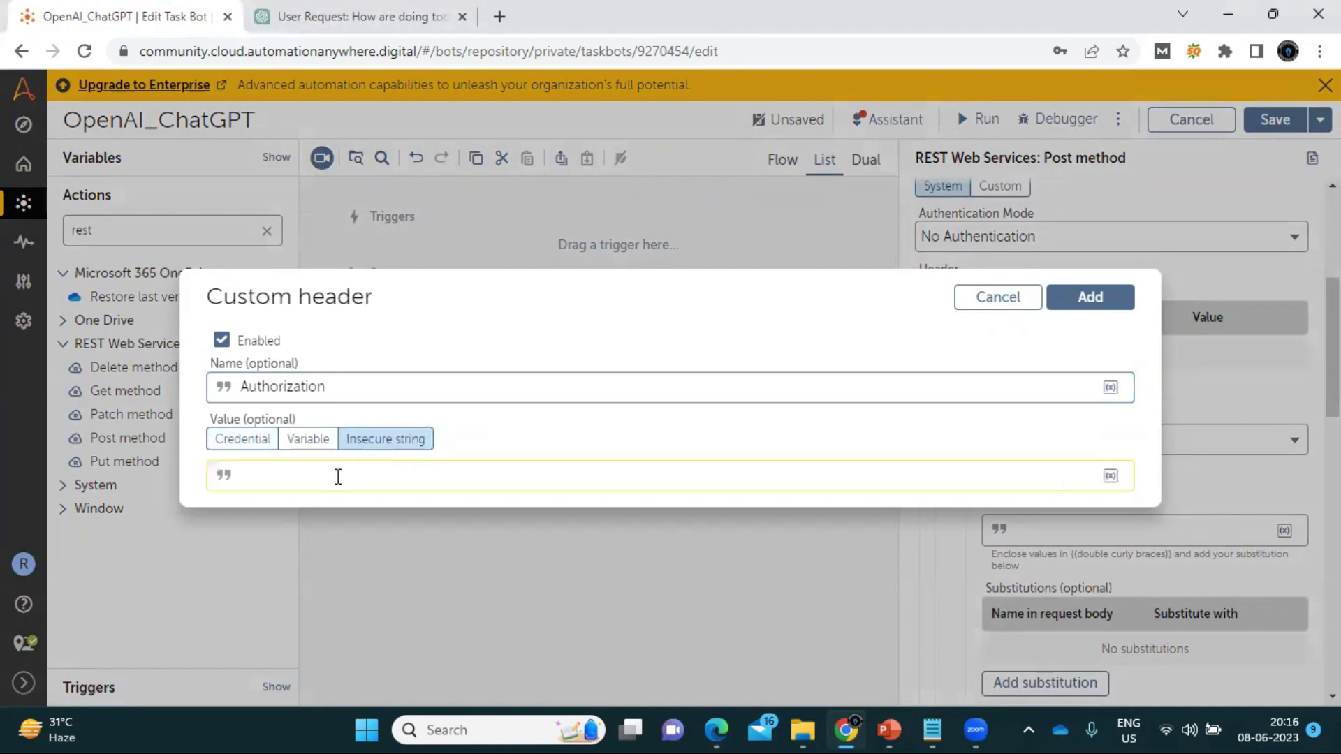
left_click(344, 477)
key("ctrl+v")
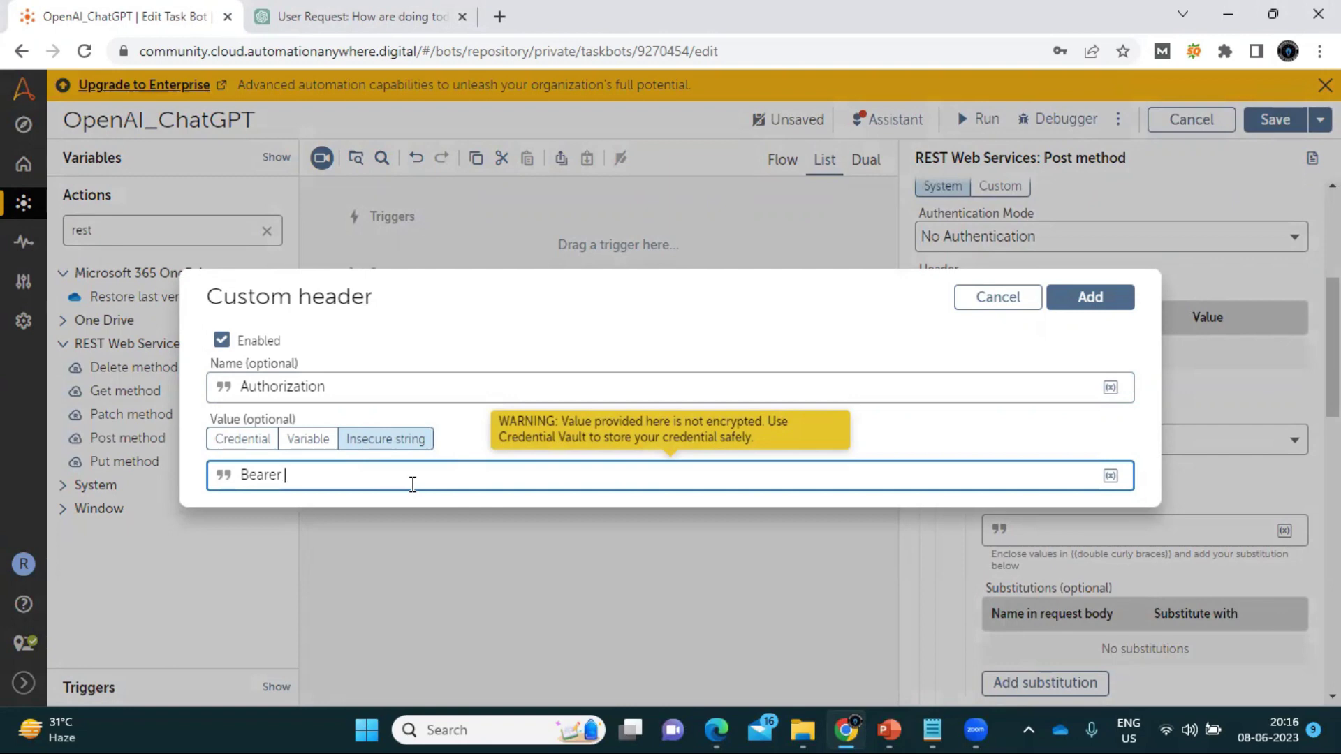
- Append the API key after Bearer and add the Authorization header
key("alt+Tab")
left_click_drag(17, 91, 418, 91)
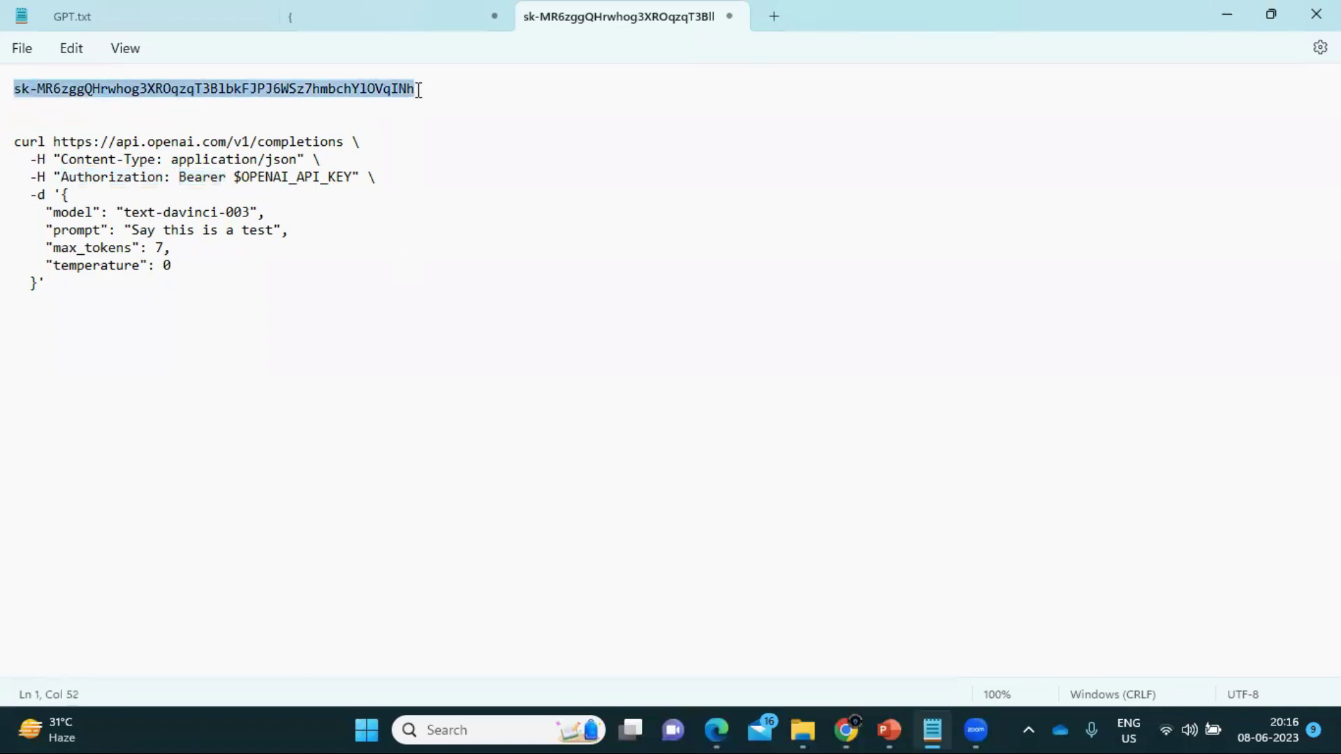
key("alt+Tab")
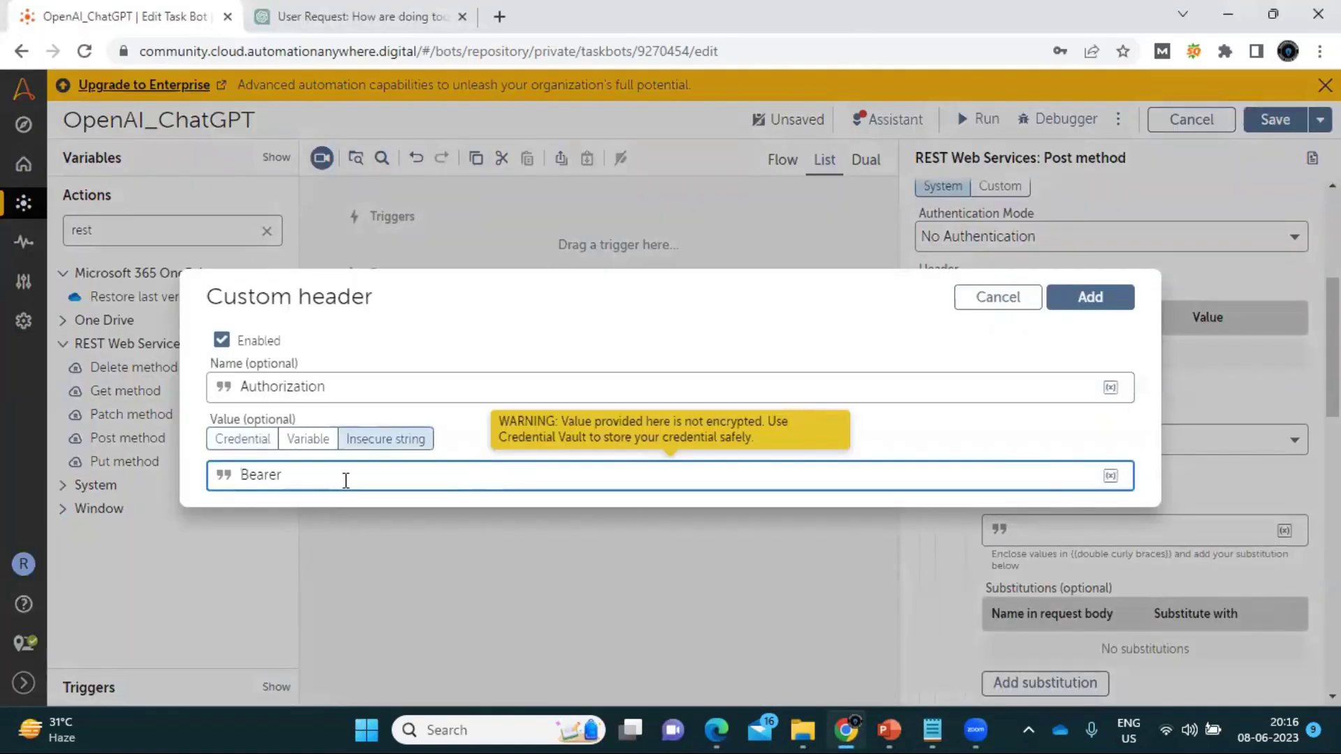
key("ctrl+v")
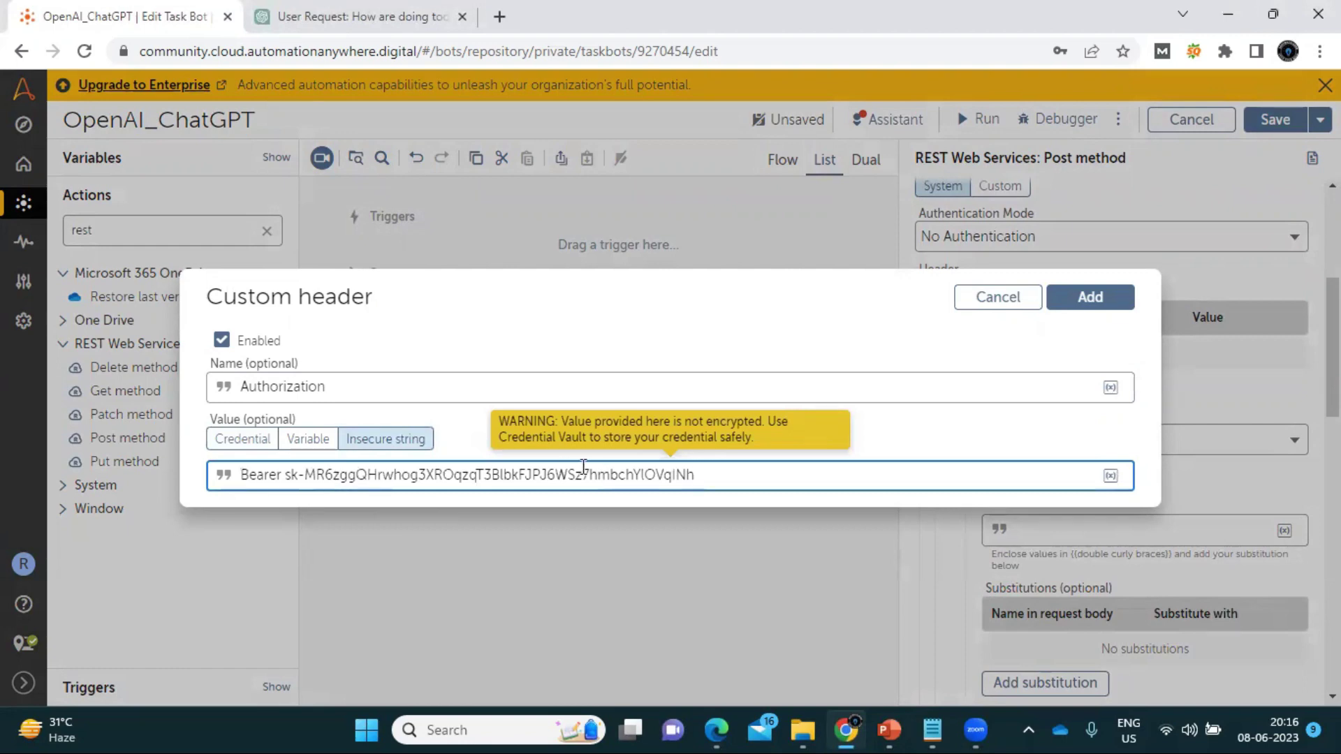
left_click(1088, 305)
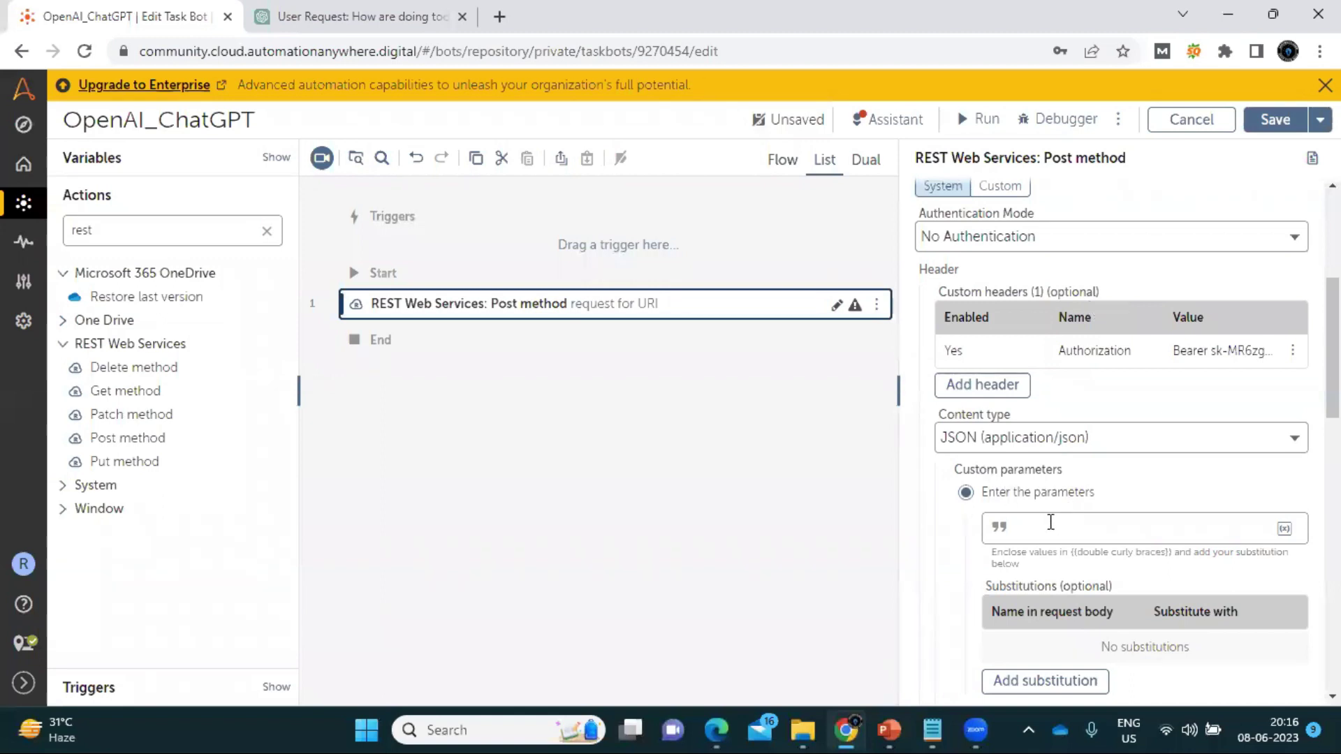
left_click(934, 730)
- Paste the JSON body (text-davinci-003, prompt, max_tokens 7, temperature 0) into Custom parameters
left_click_drag(62, 194, 38, 283)
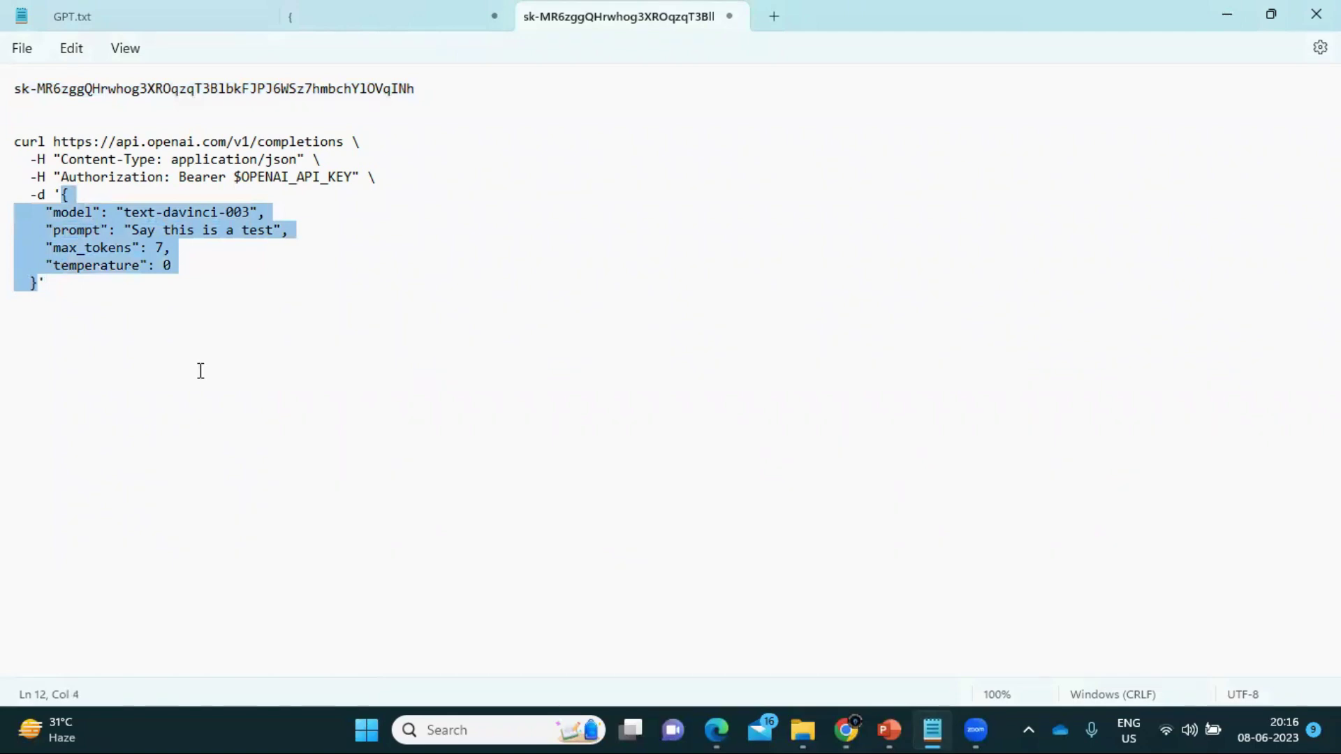
key("alt+Tab")
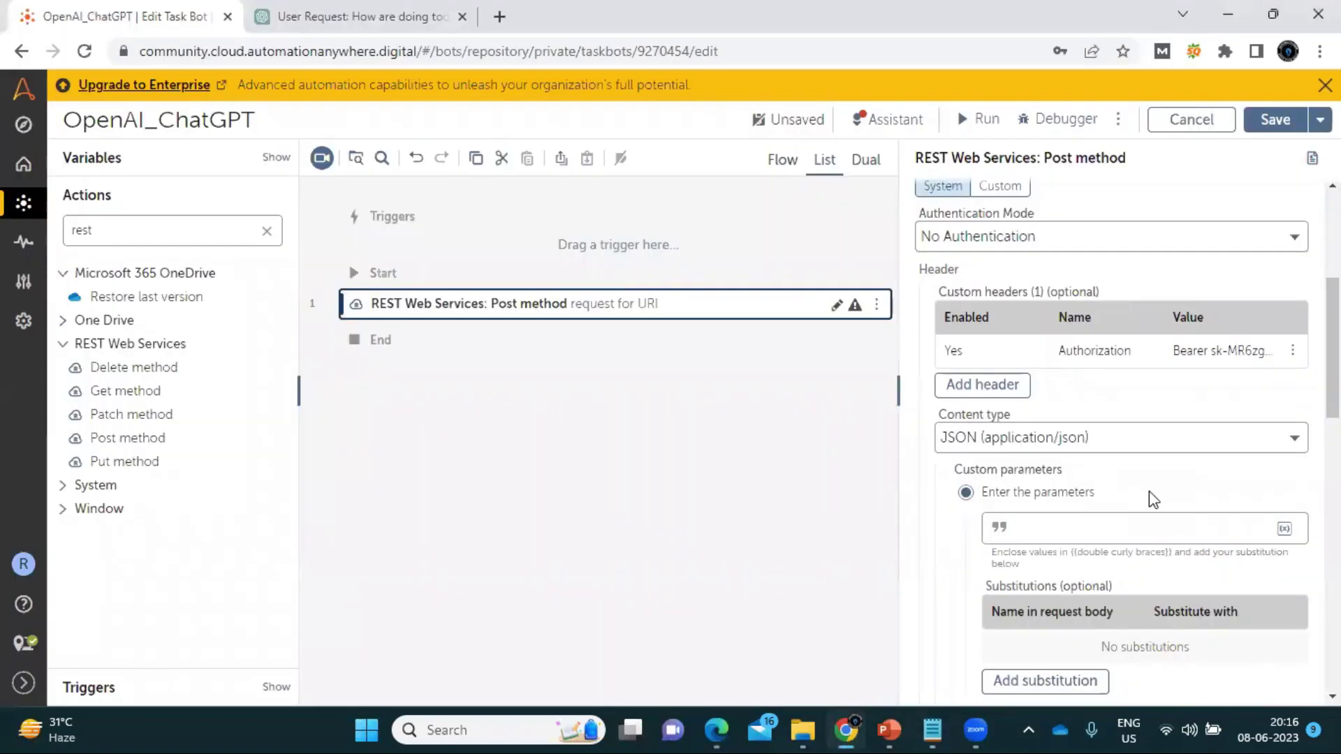
left_click(1108, 522)
key("ctrl+v")
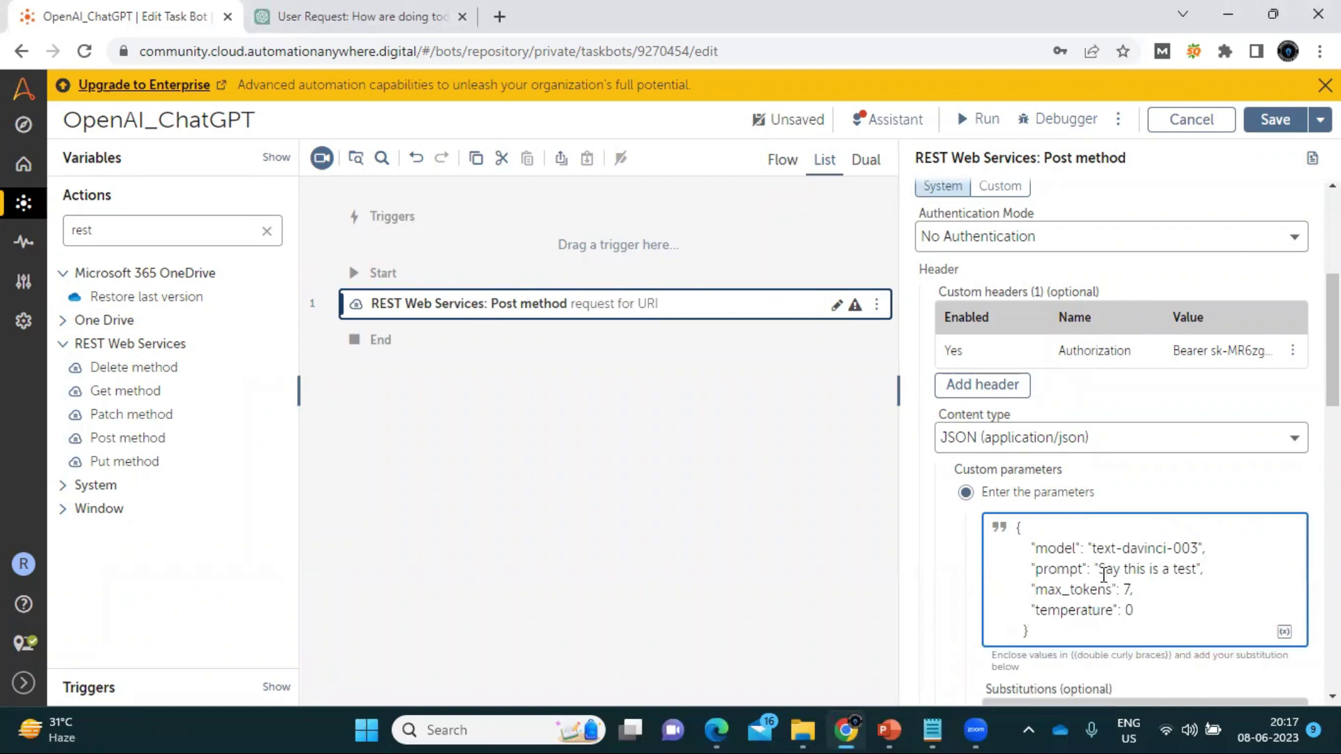
left_click_drag(1097, 570, 1202, 573)
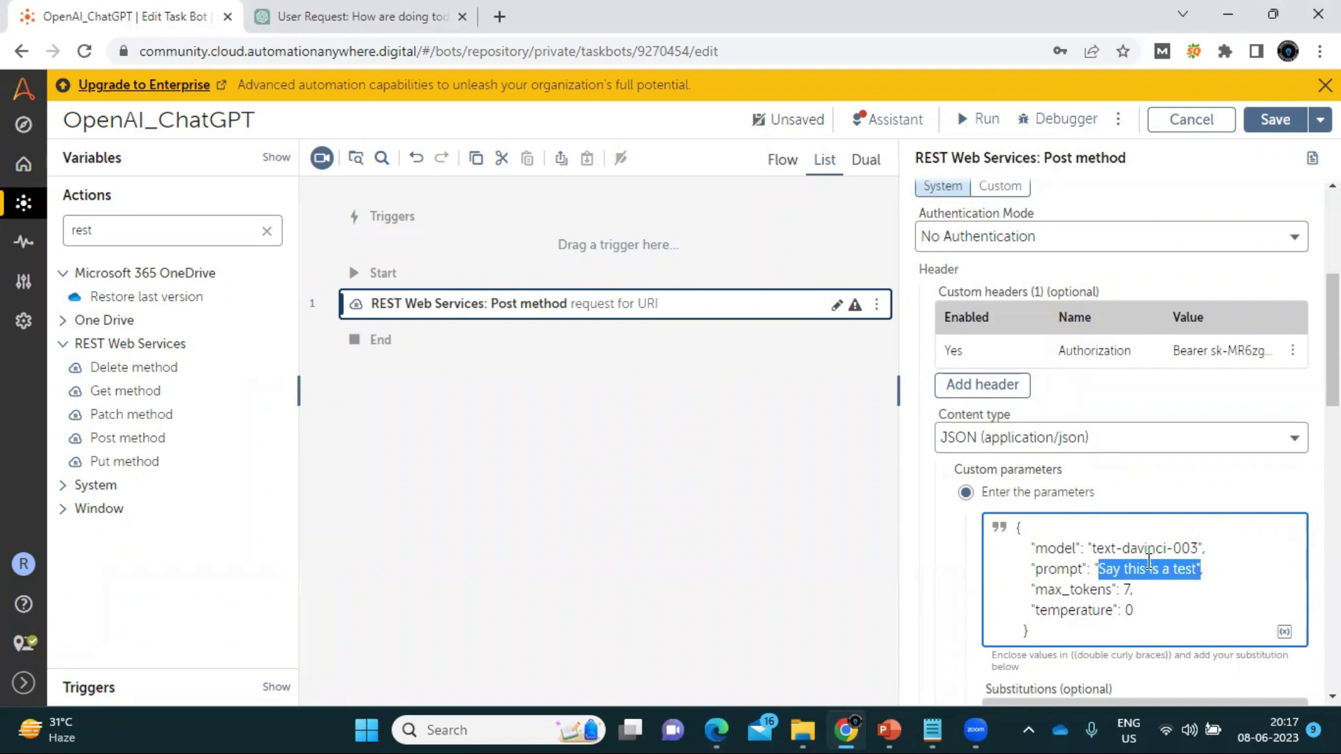
left_click(164, 163)
- Create a string variable named AskGPT with Use as input ticked
left_click(244, 160)
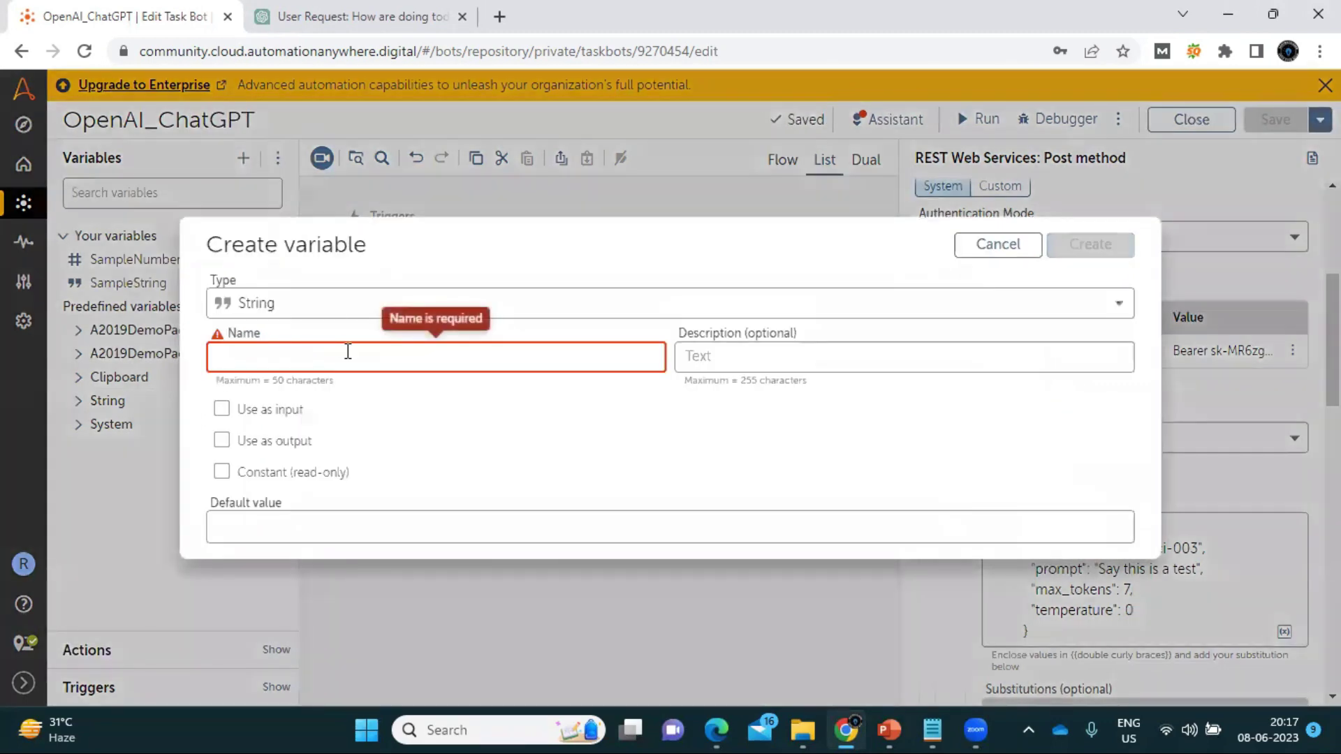
type("AskGPT")
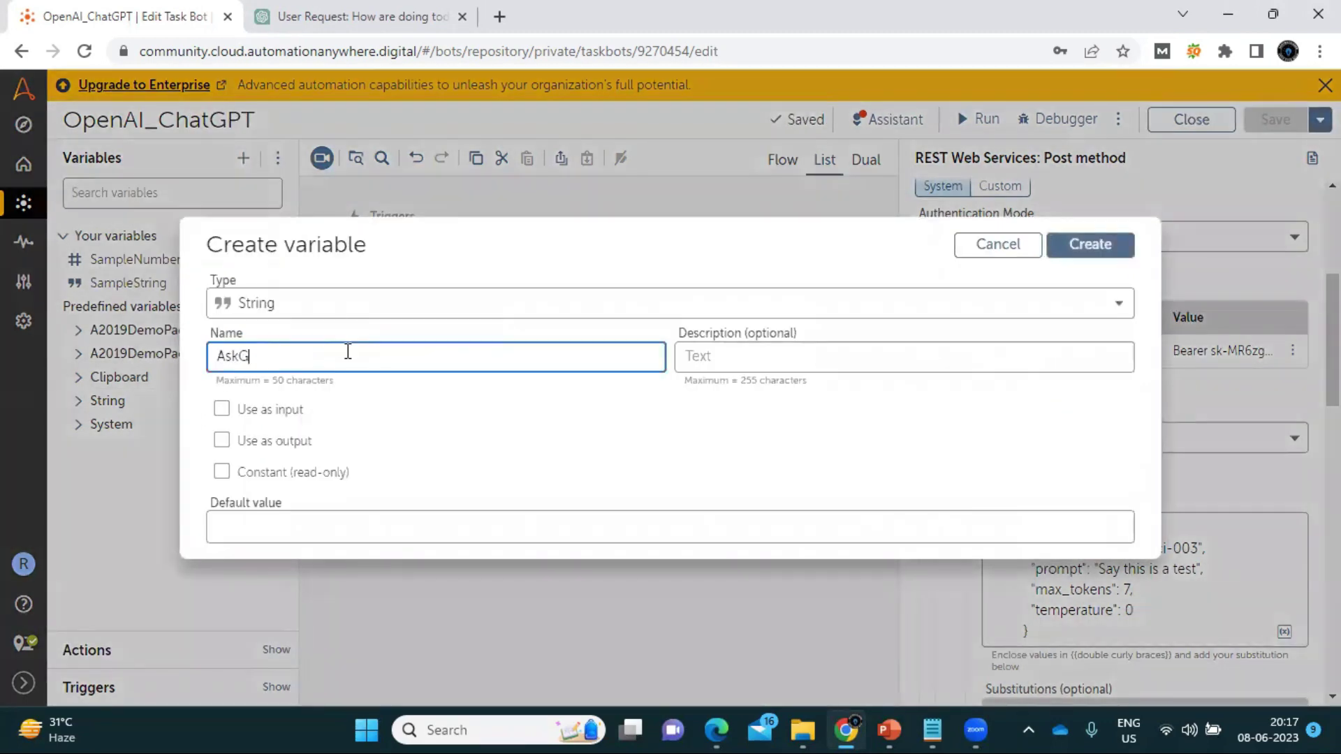
left_click(221, 409)
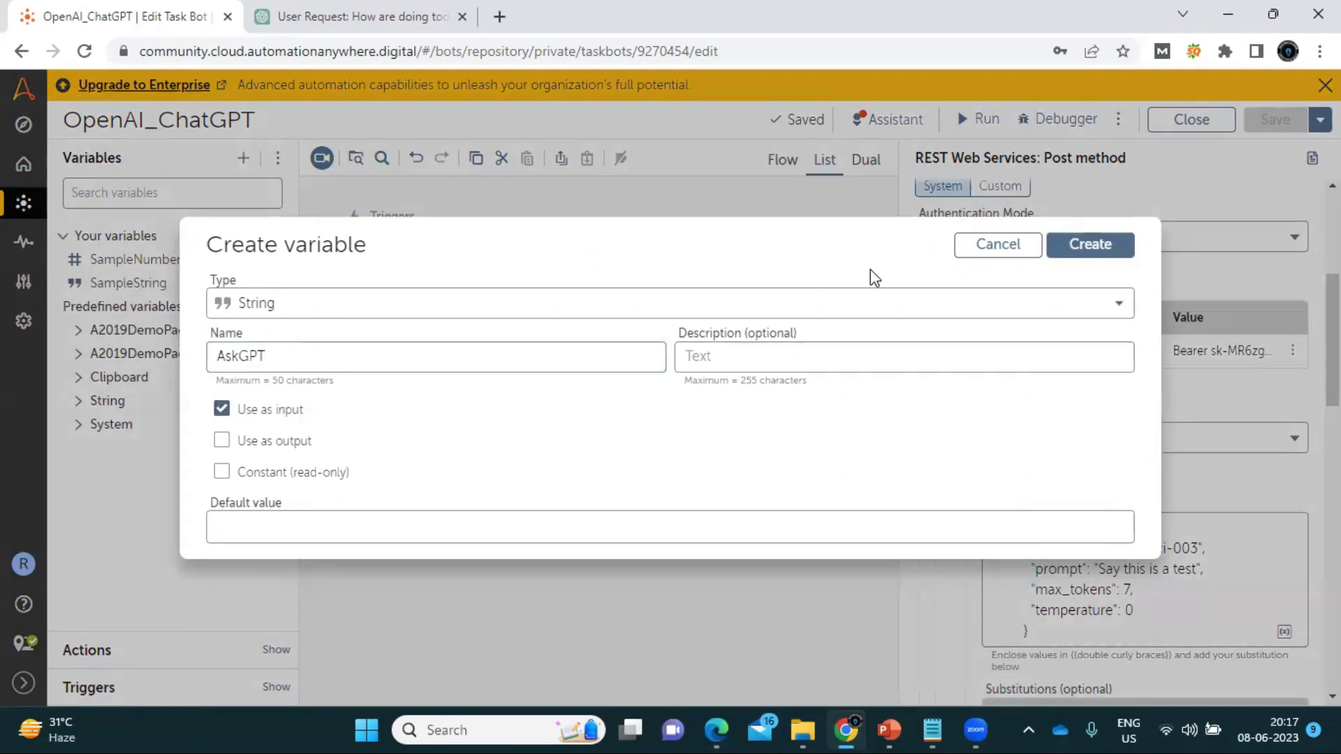
left_click(1083, 250)
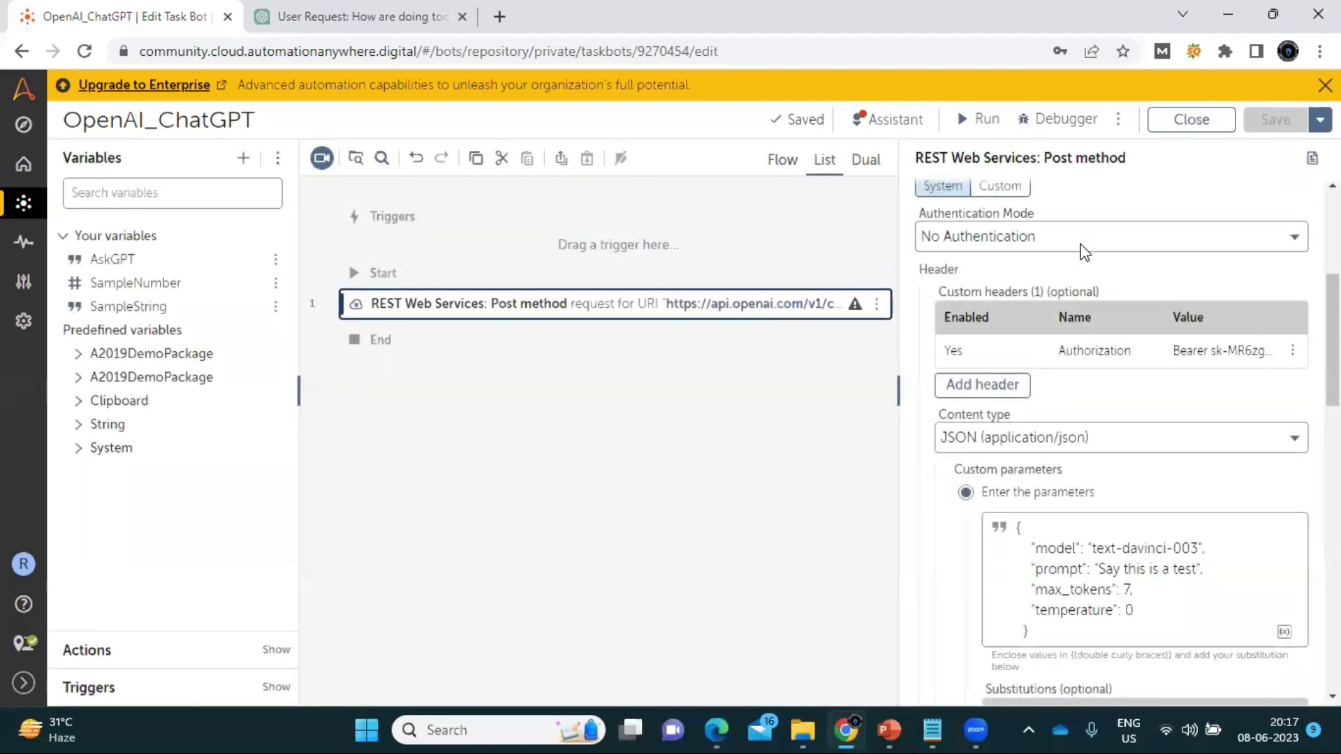
- Replace the sample prompt with $AskGPT$ and change max_tokens from 7 to 50
left_click(1100, 570)
key("shift+Right")
key("shift+Right")
key("shift+Right")
key("shift+Right")
key("shift+Right")
key("shift+Right")
key("shift+Right")
key("shift+Right")
key("shift+Right")
key("shift+Right")
key("shift+Right")
key("shift+Right")
key("shift+Right")
key("shift+Right")
key("shift+Right")
key("shift+Right")
key("shift+Right")
key("shift+Right")
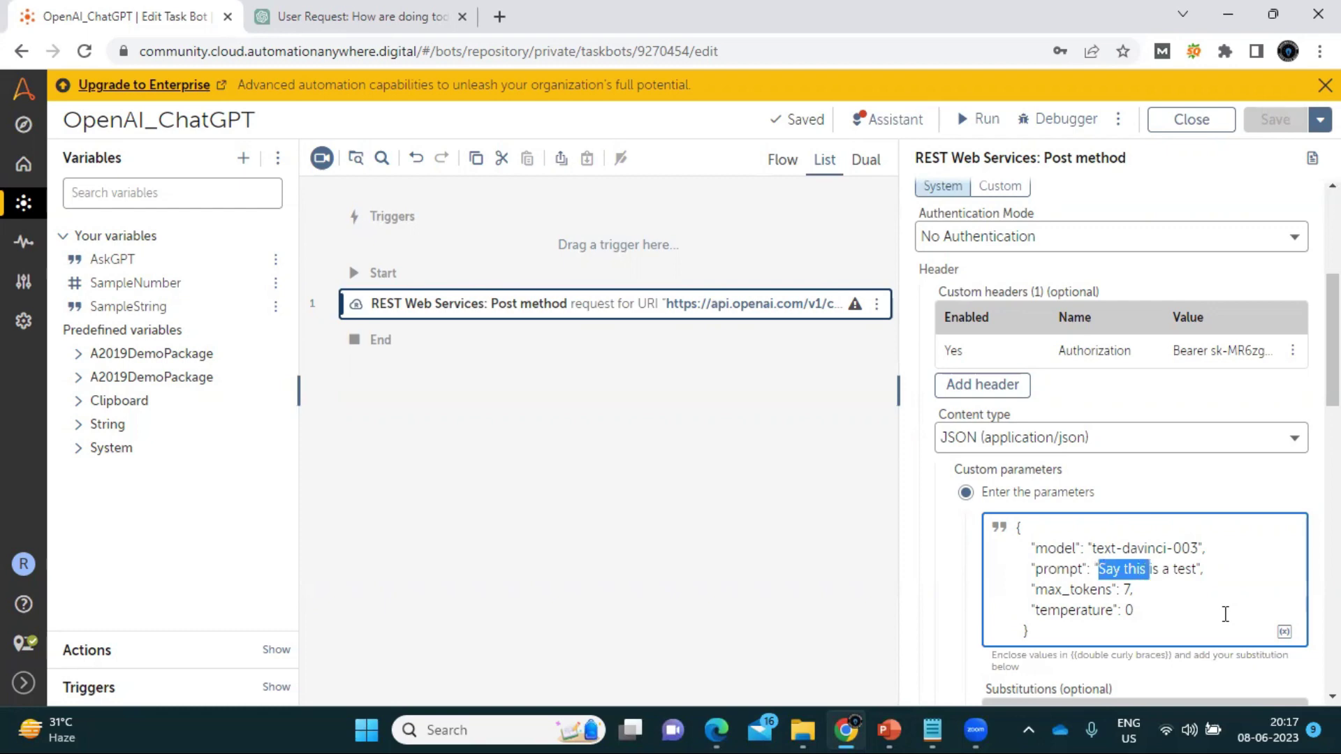
key("BackSpace")
type("$AskGPT$")
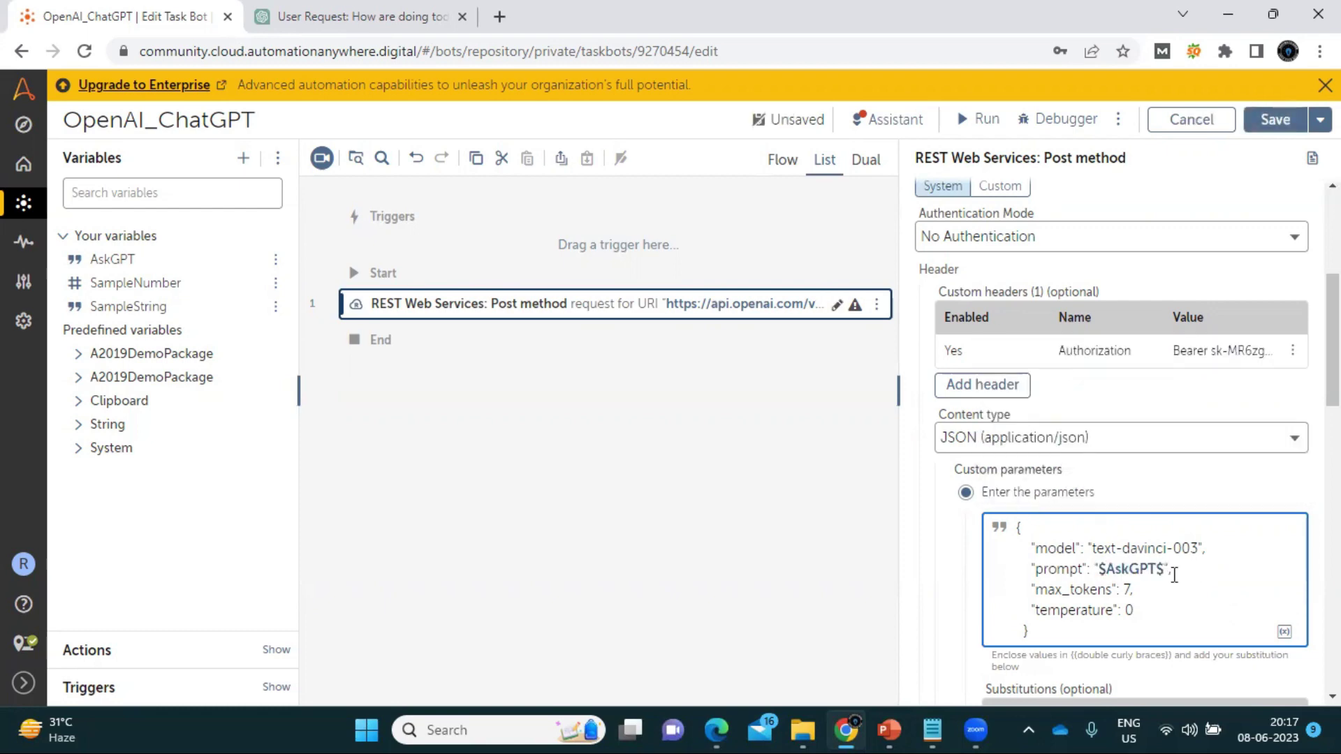
left_click(1152, 590)
key("Left")
key("Left")
key("Left")
key("Left")
key("shift+Right")
type("50")
scroll(1118, 440, "down", 10)
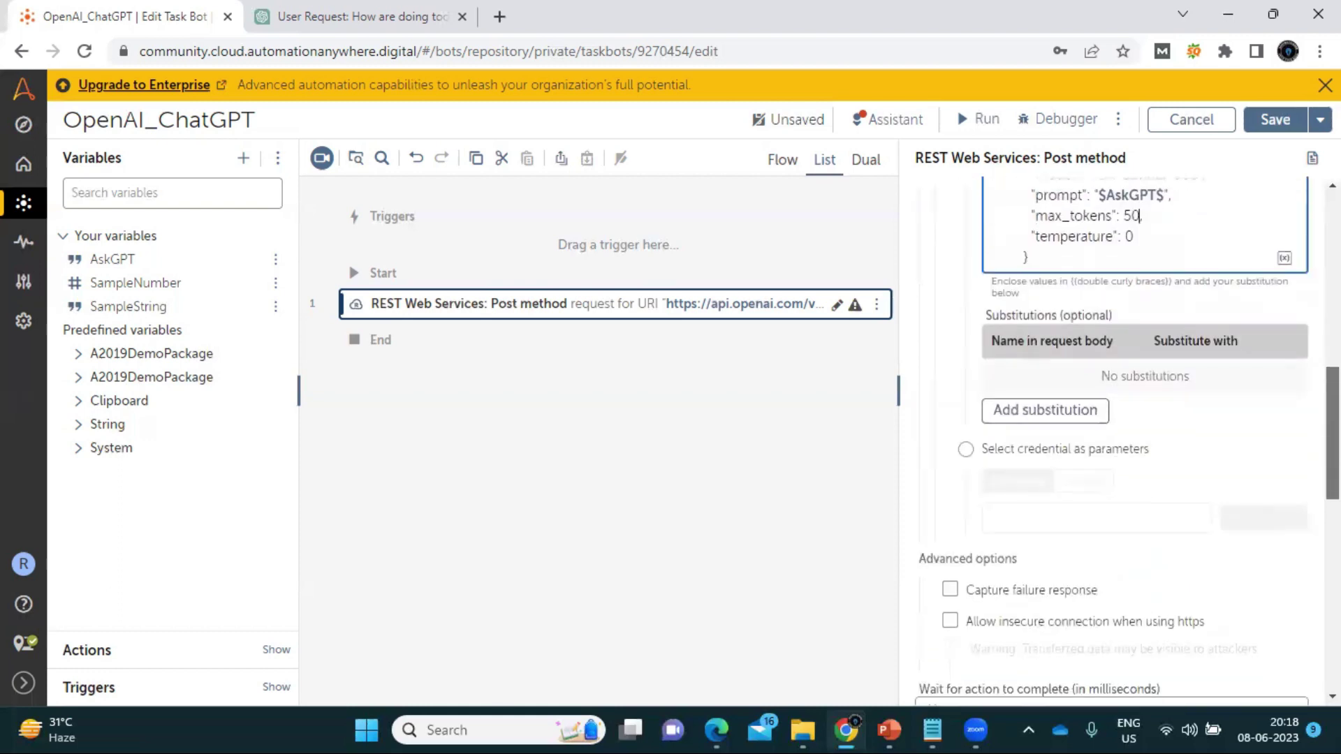
- Assign the Post method output to a new Dictionary variable named ResponseFromGPT
scroll(935, 422, "down", 3)
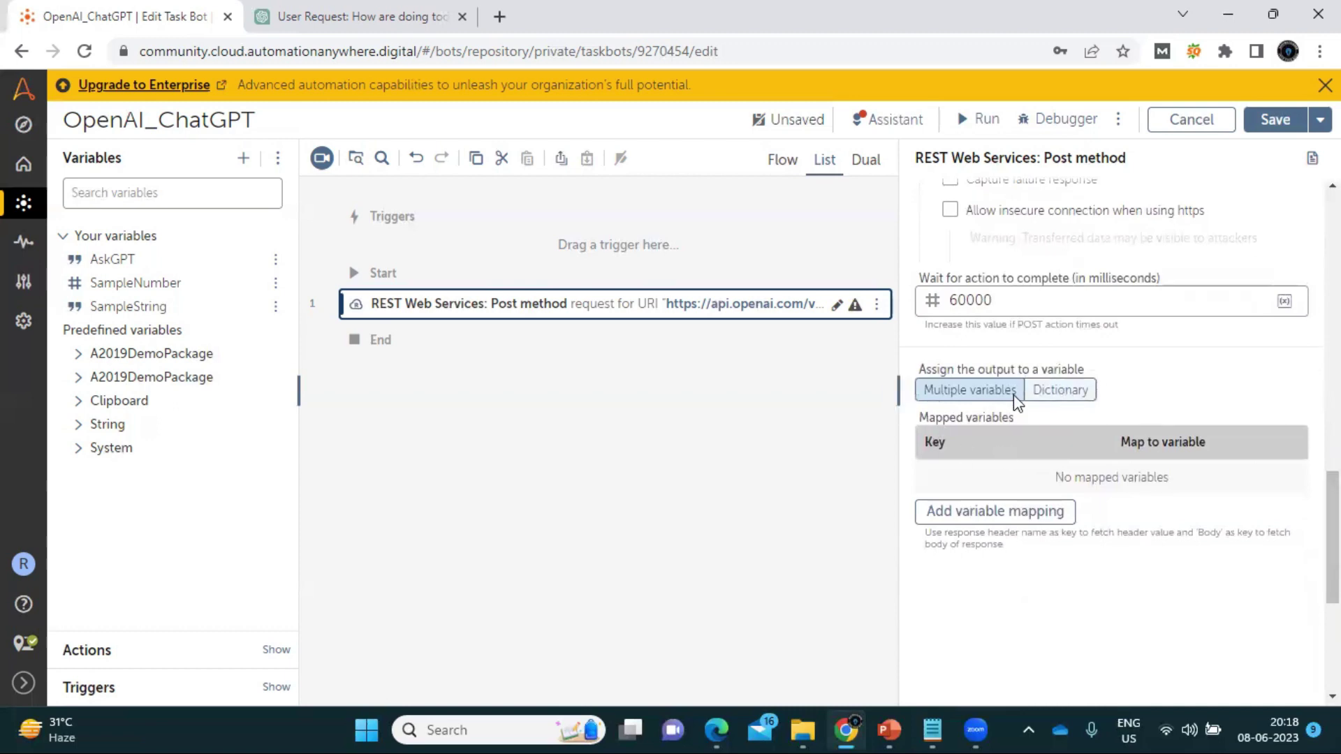
left_click(1078, 396)
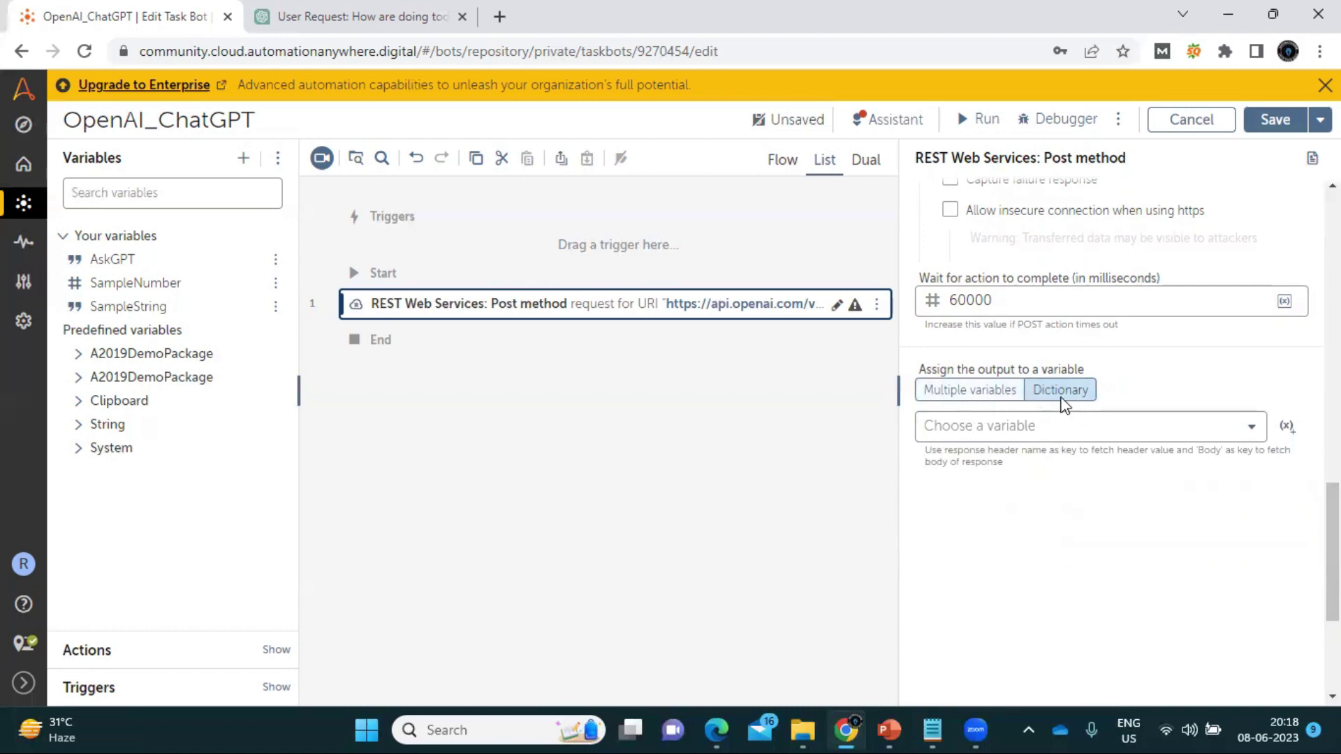
left_click(1288, 428)
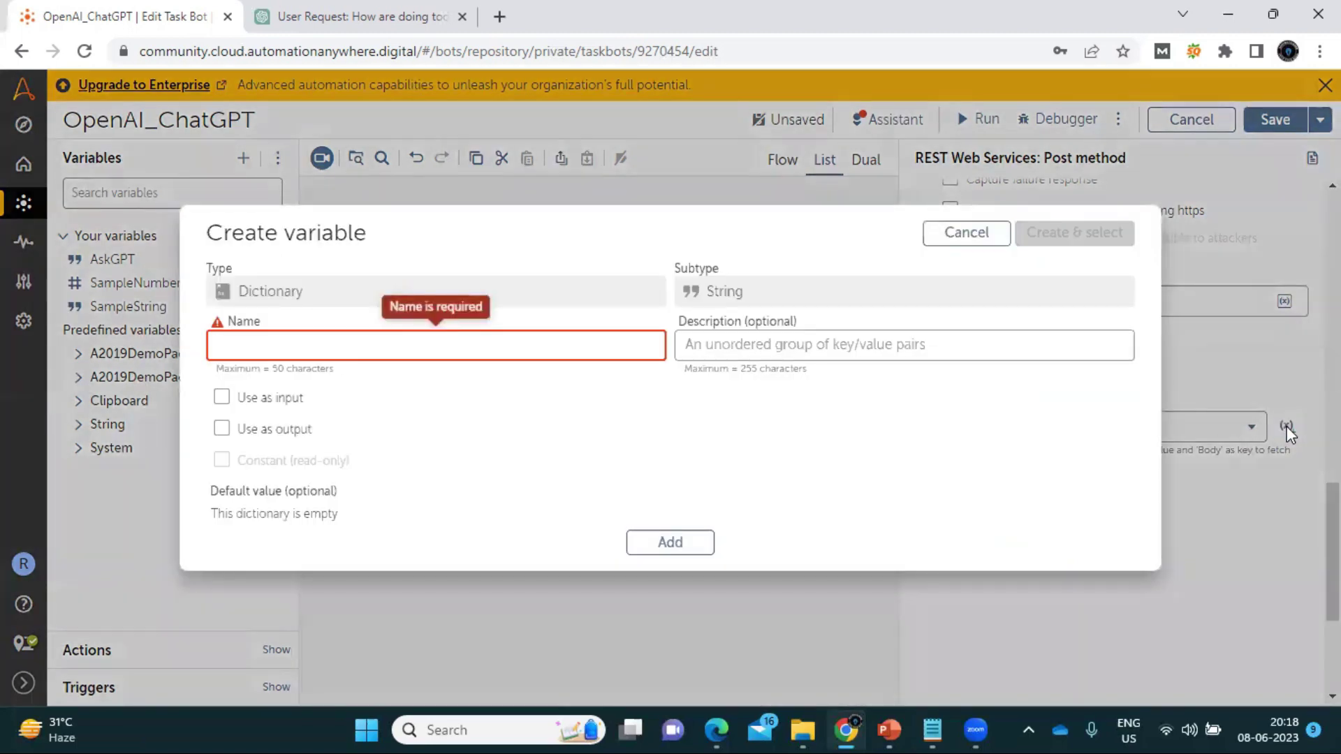
type("Re")
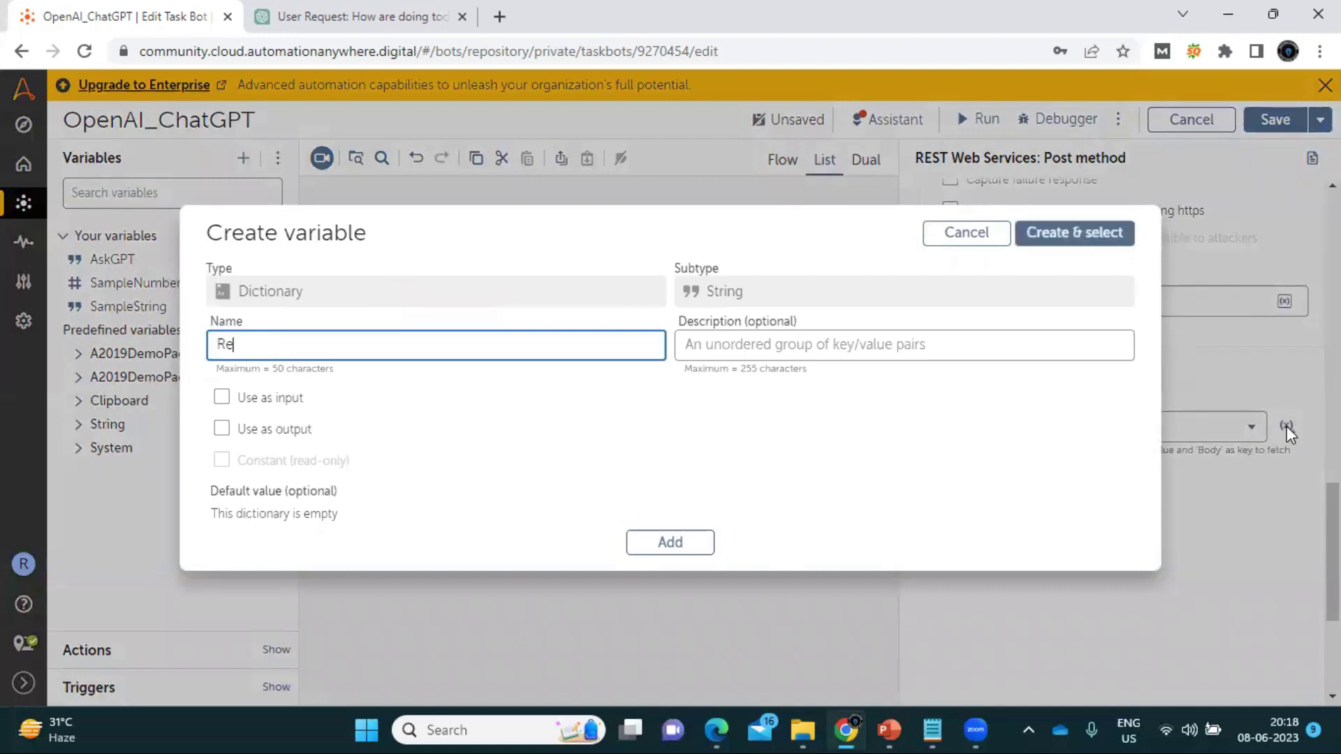
type("sponseFromGPT")
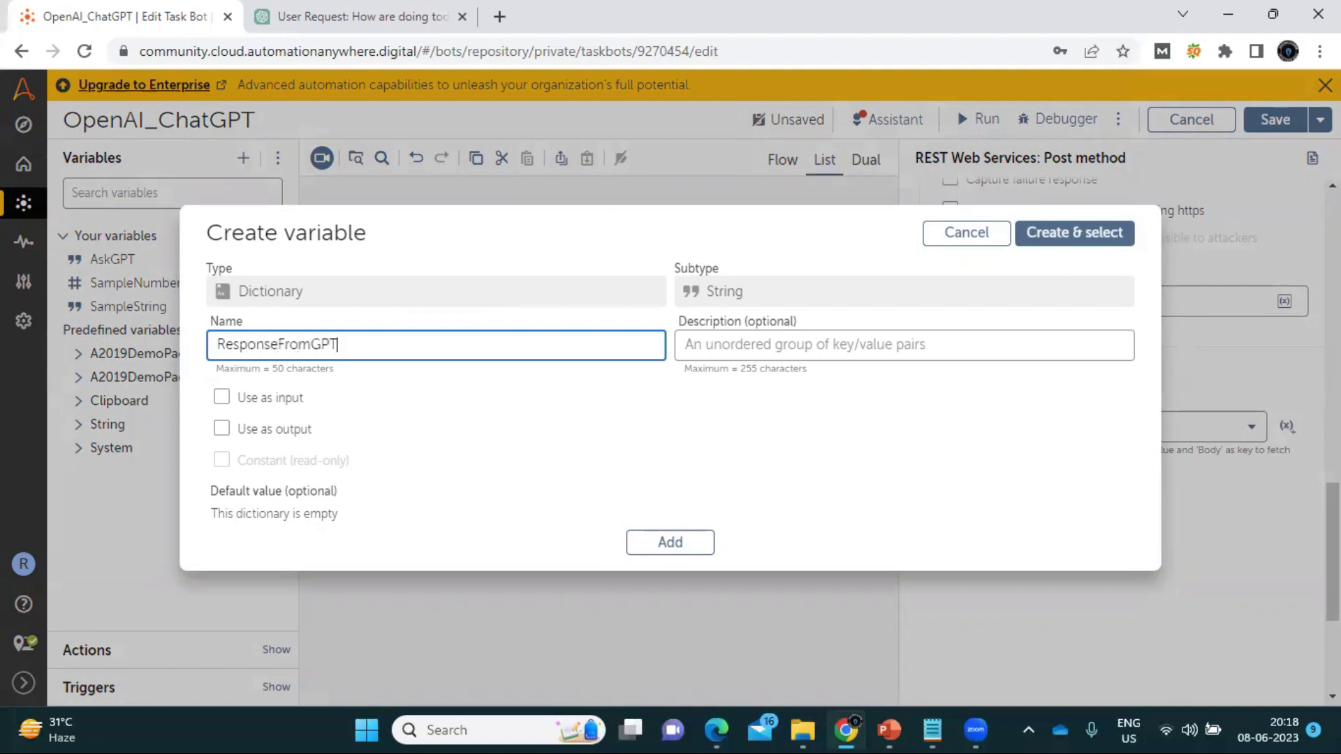
left_click(1068, 237)
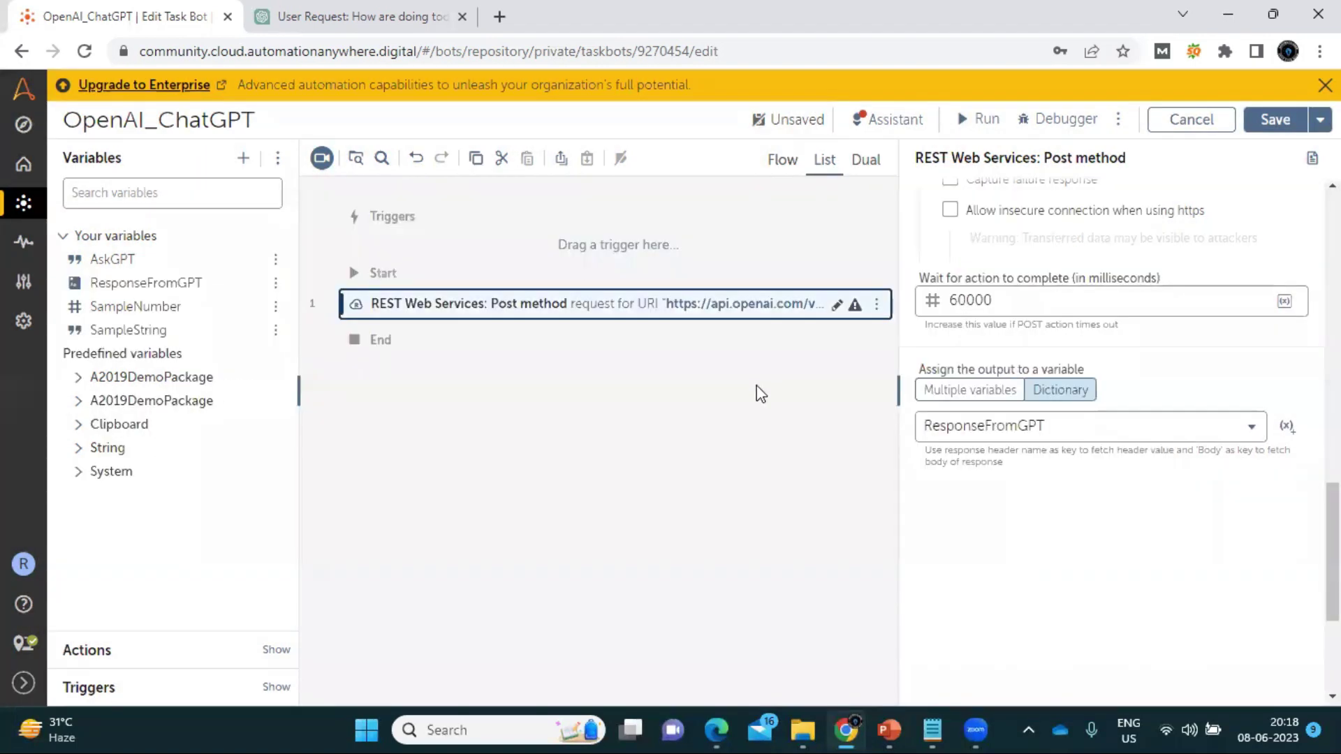
left_click(588, 422)
- Add a Message box action after the Post method
left_click(611, 320)
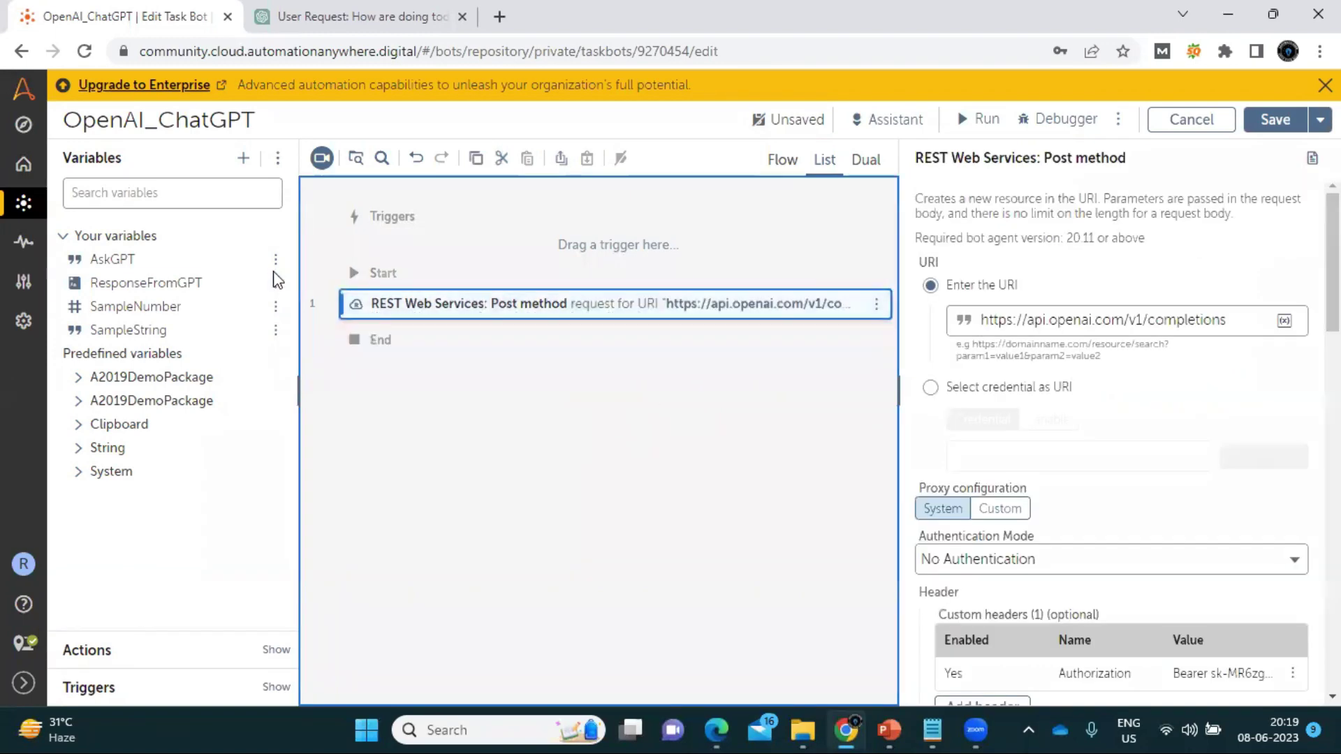
left_click(103, 648)
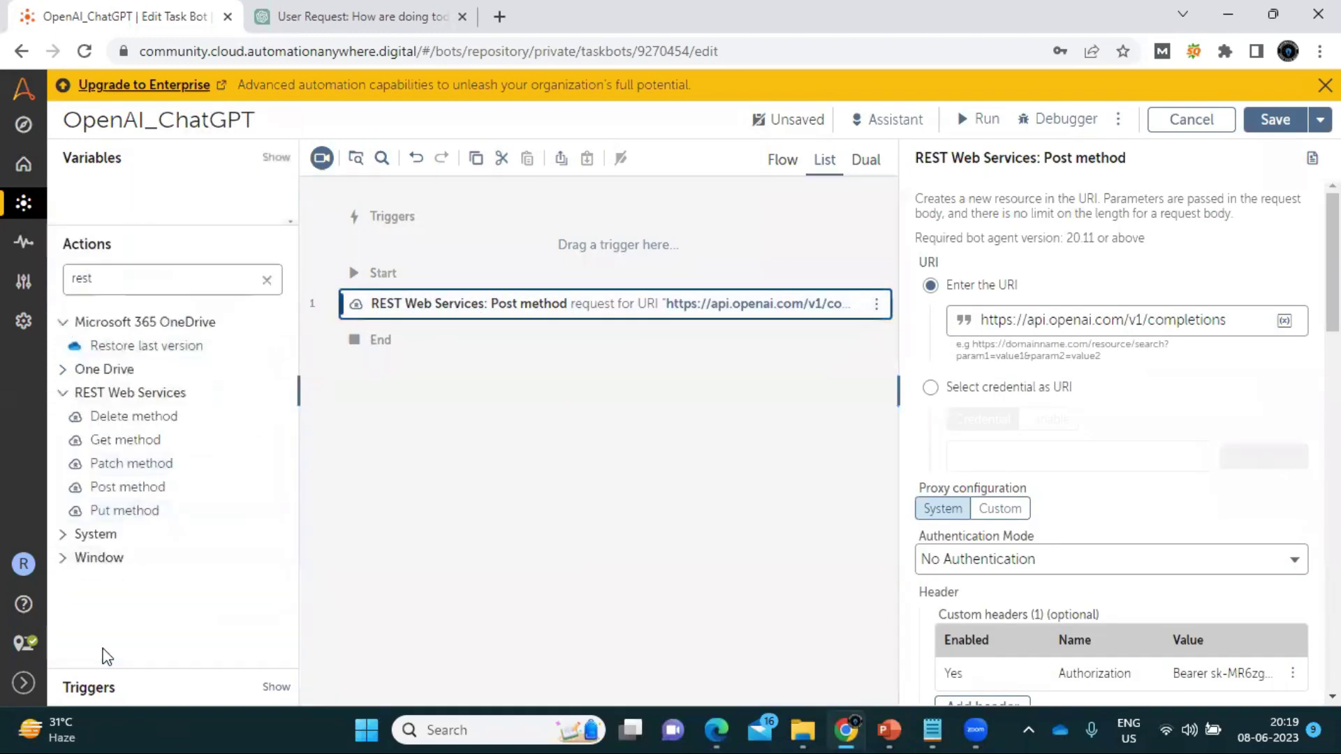
left_click(267, 230)
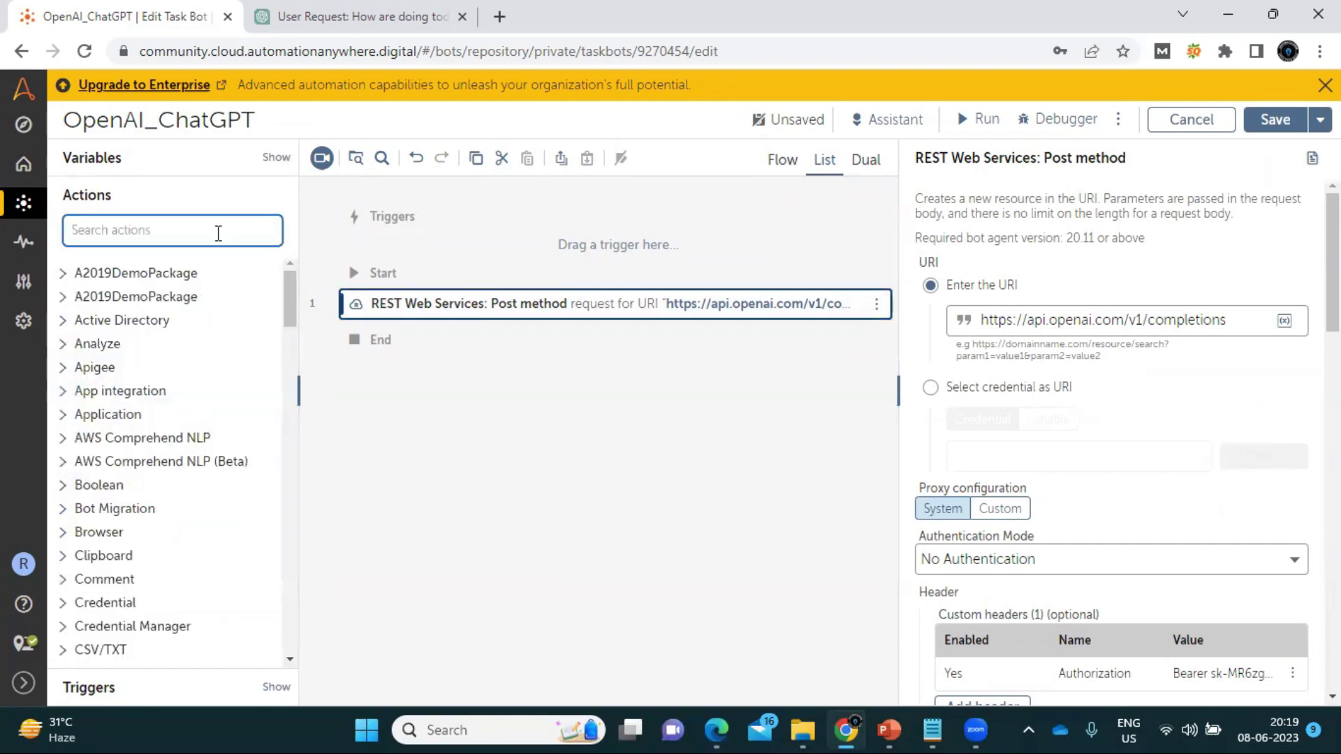
type("show")
key("BackSpace")
key("BackSpace")
key("BackSpace")
key("BackSpace")
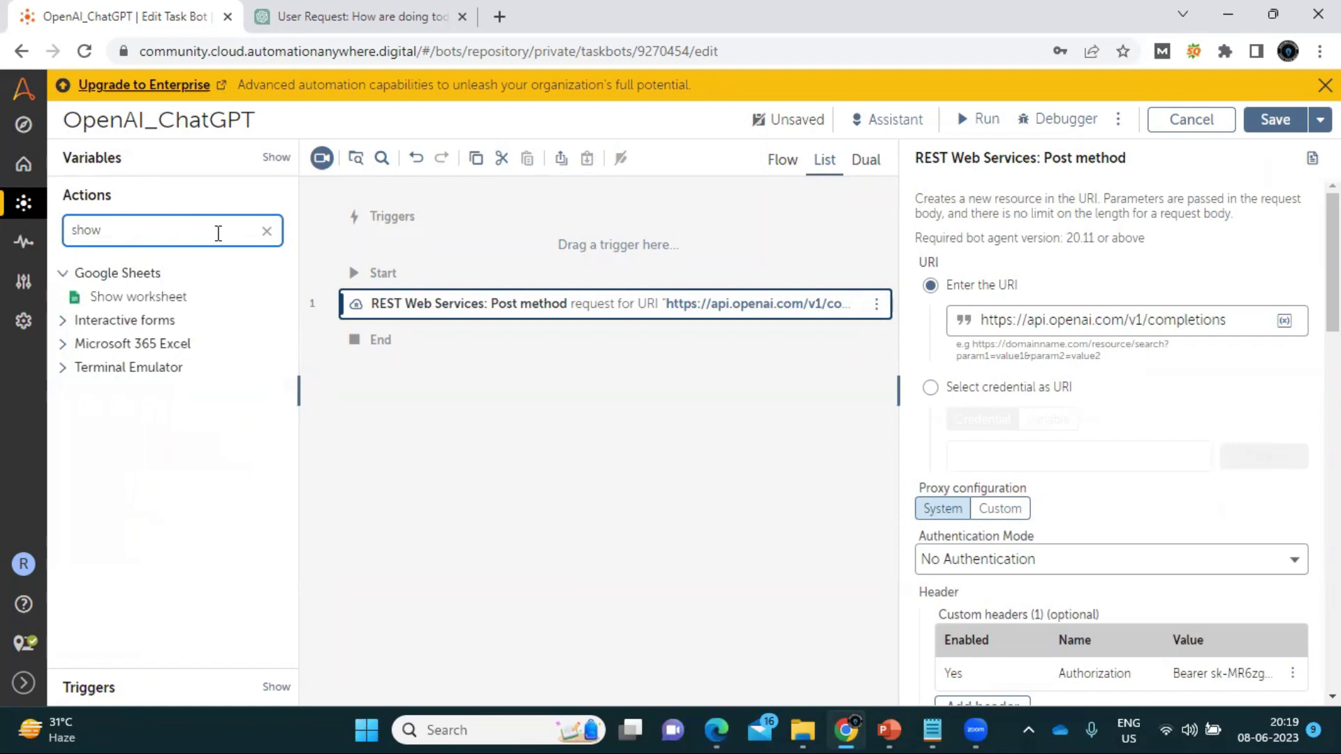
type("box")
double_click(135, 368)
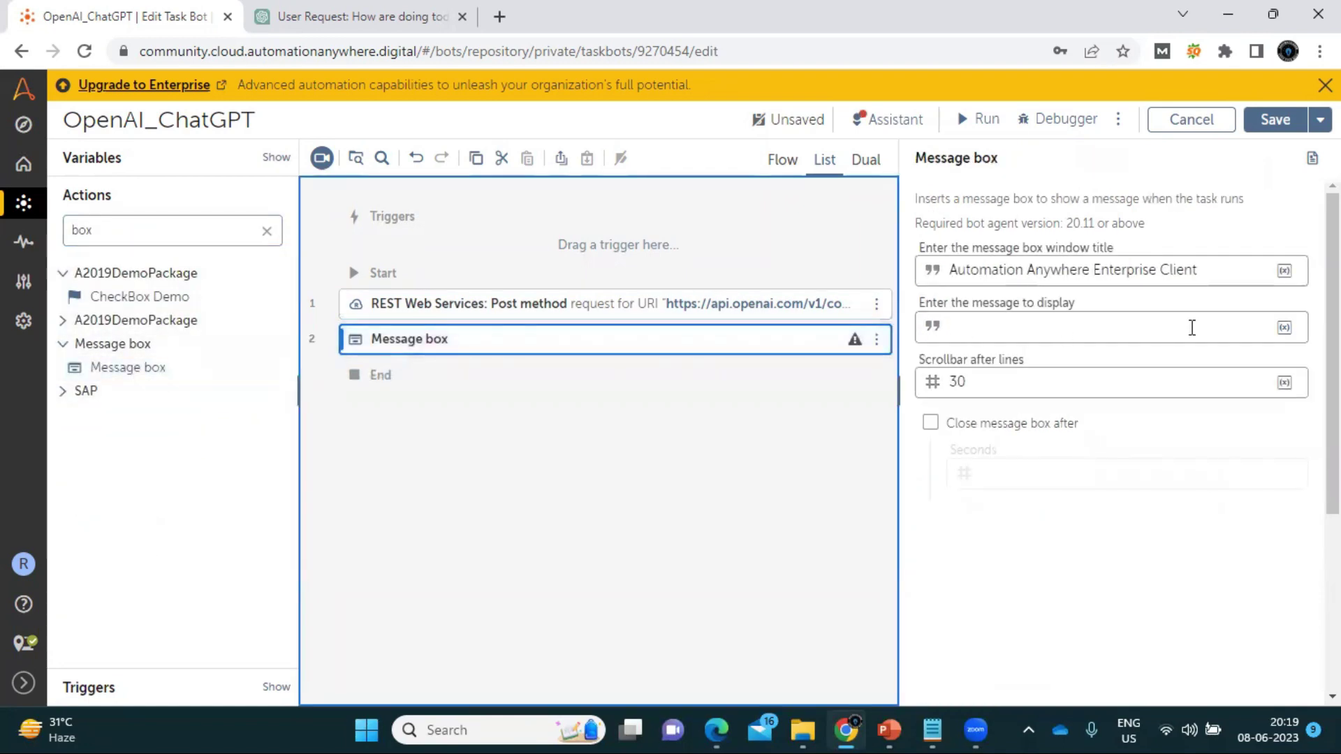
- Set the message to $ResponseFromGPT{Body}$ and save the bot
left_click(1285, 329)
left_click(761, 395)
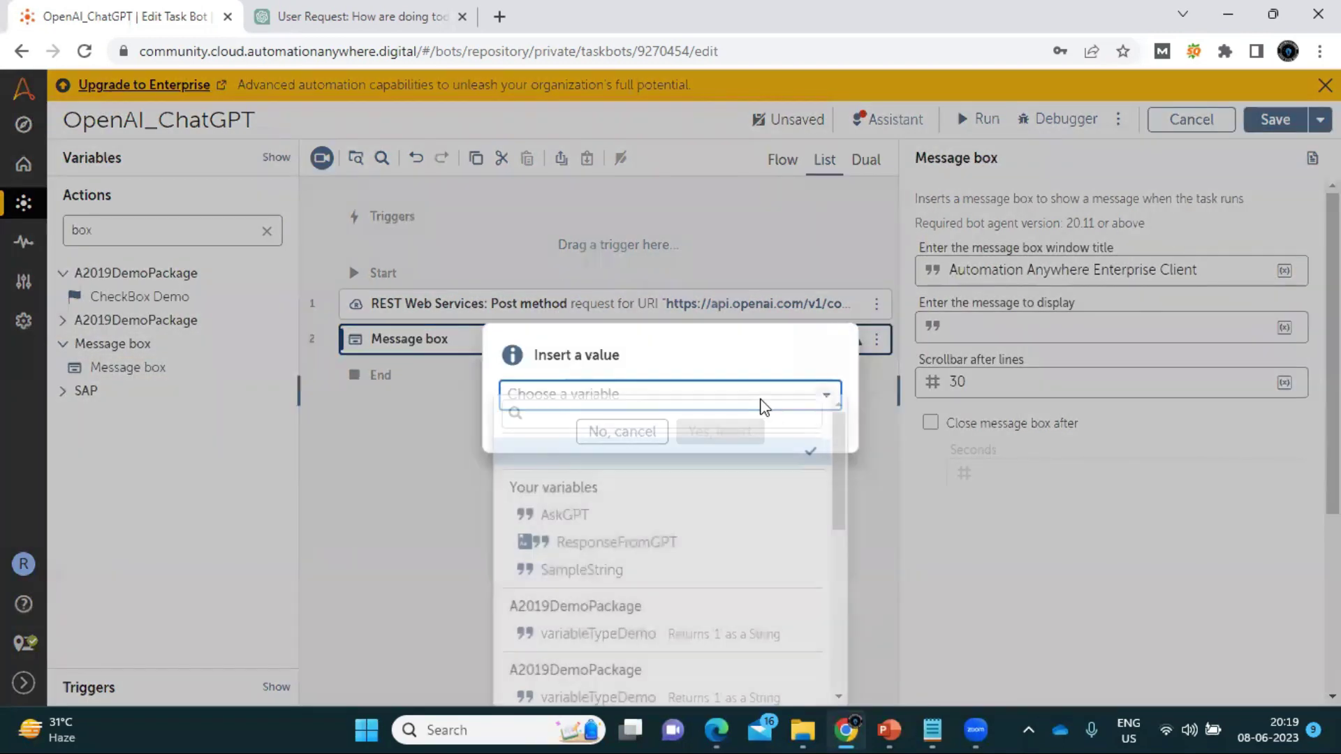
left_click(609, 544)
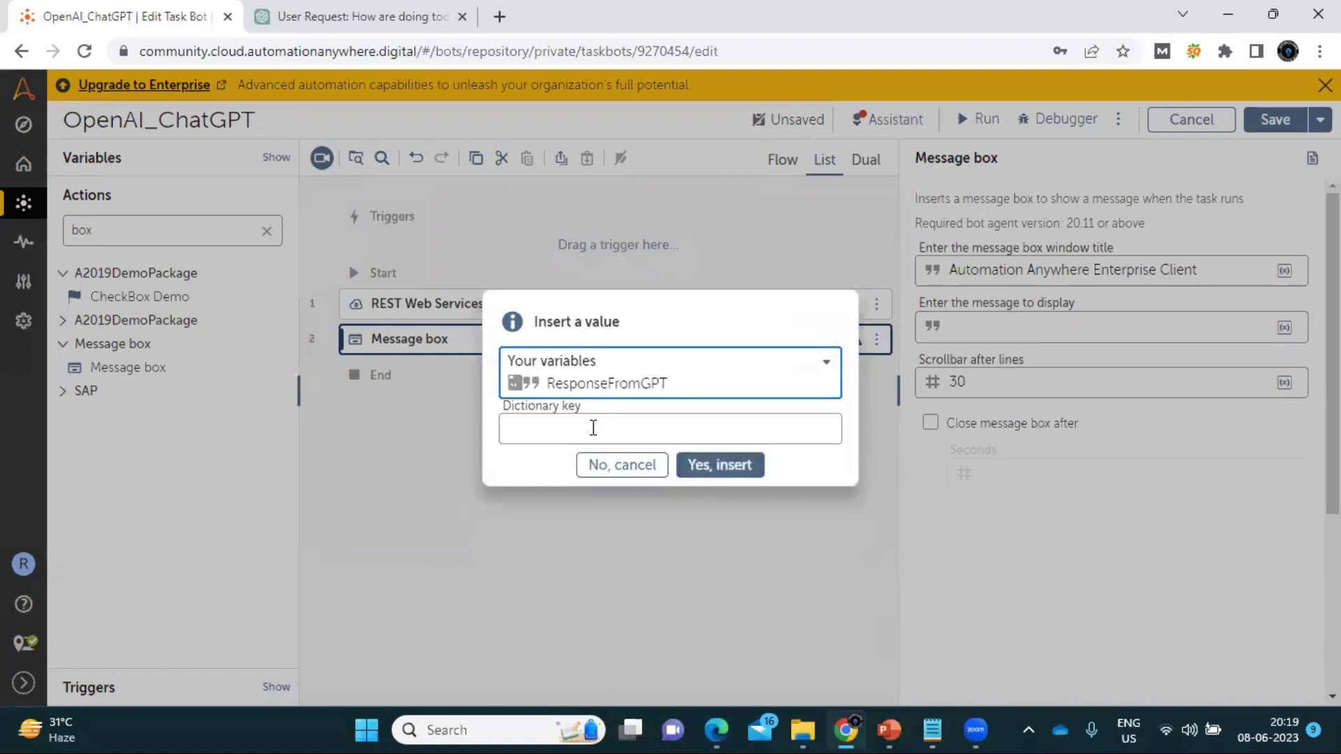
left_click(593, 429)
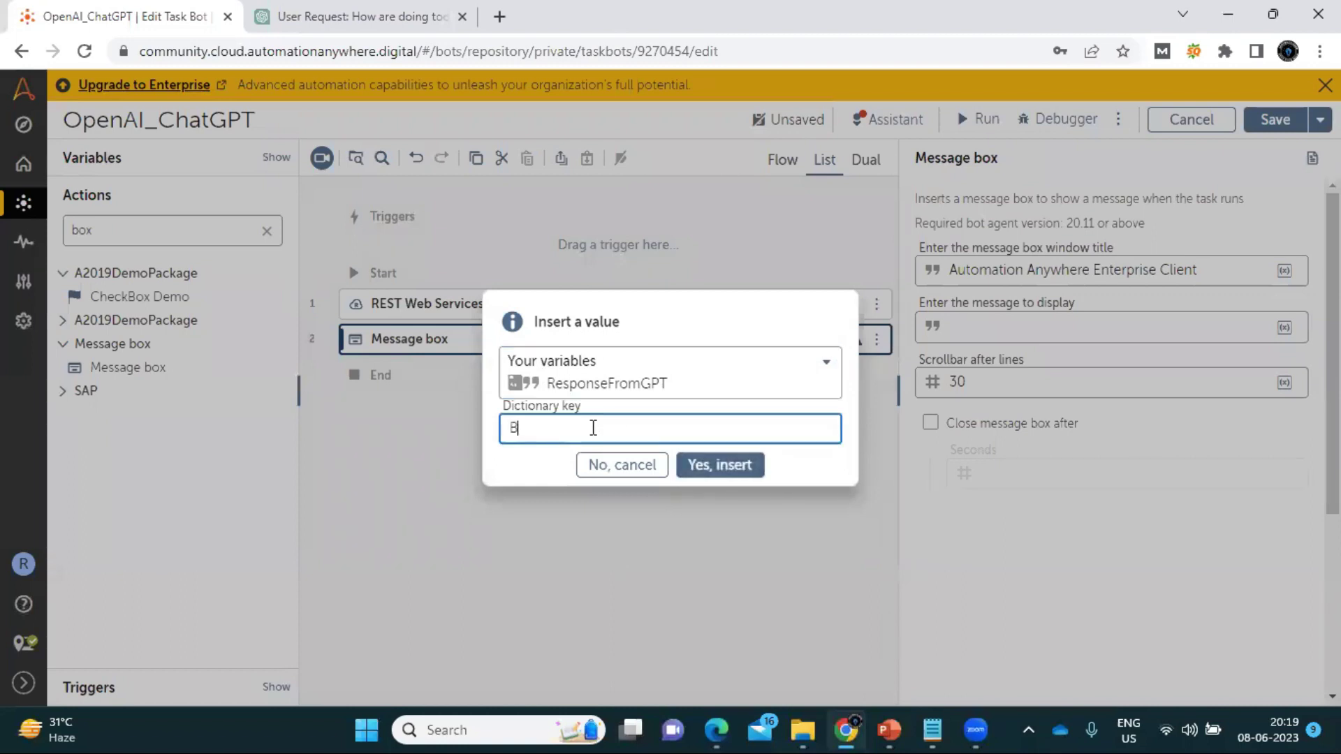
type("Body")
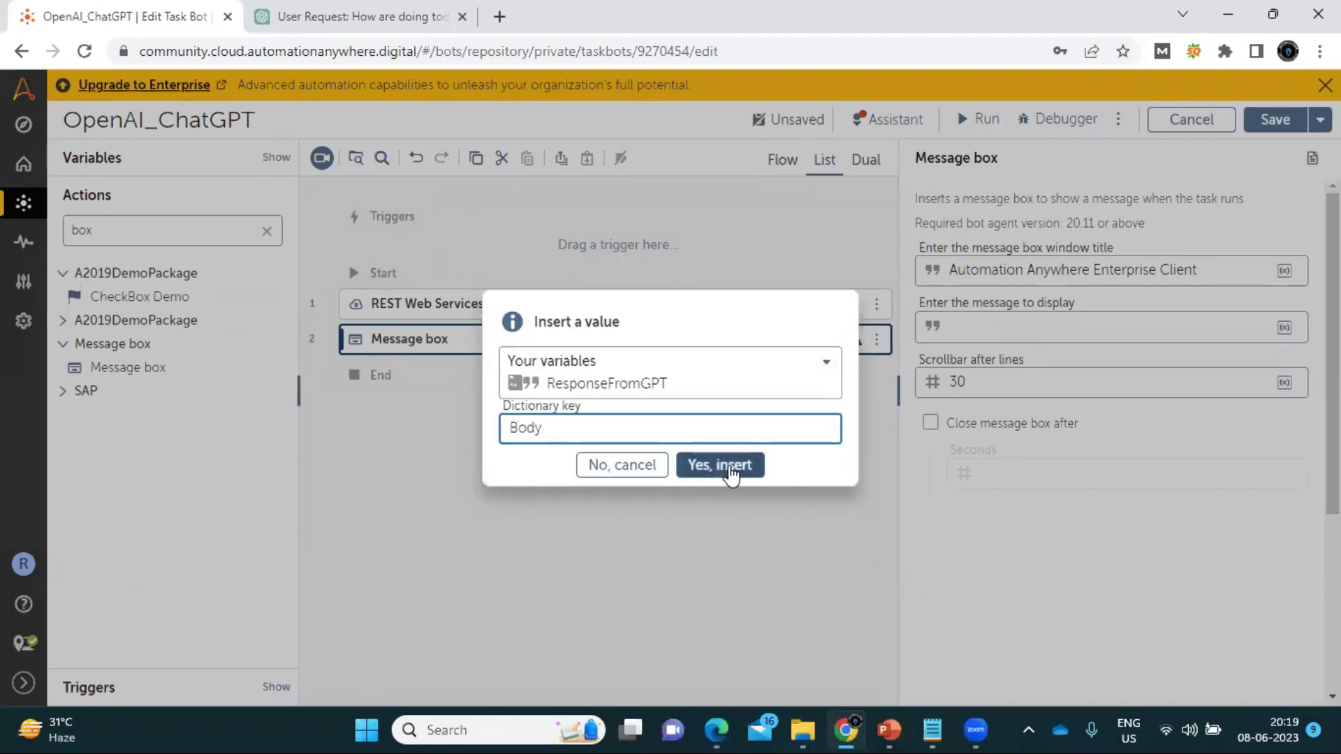
left_click(727, 466)
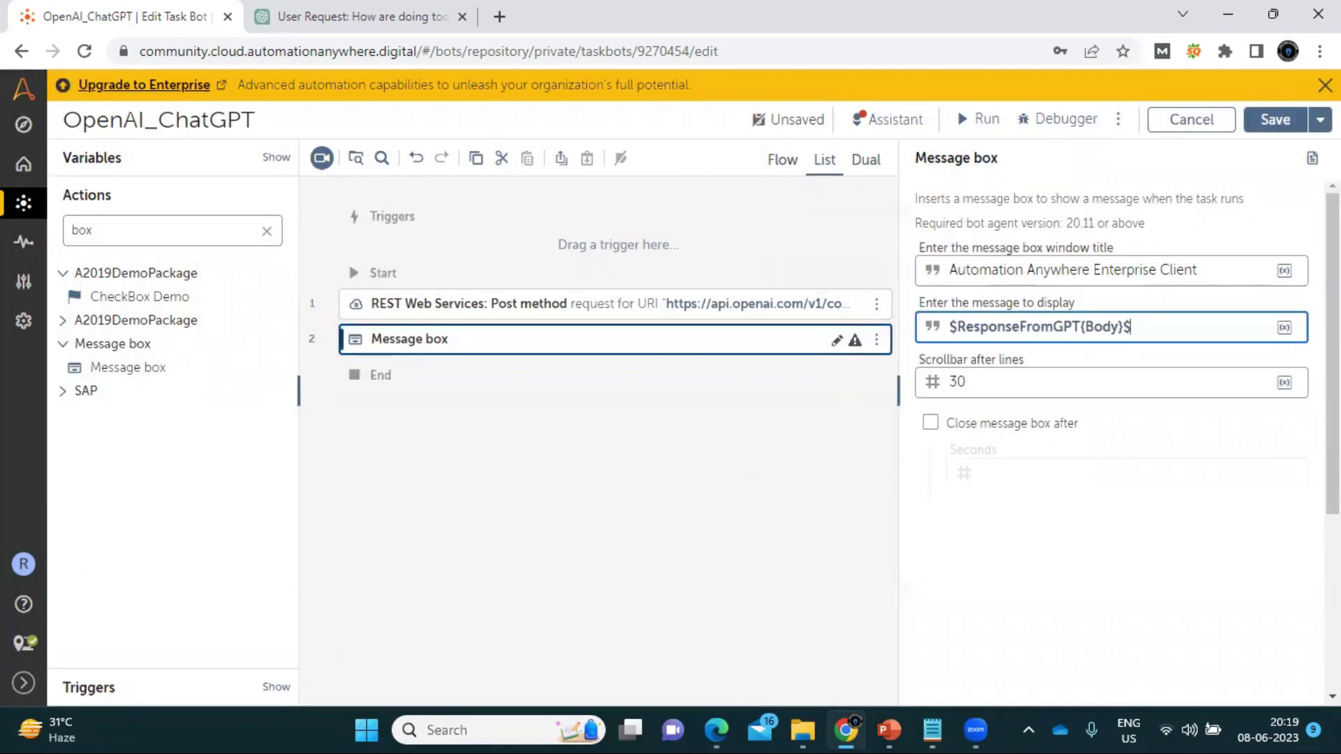
left_click(1271, 121)
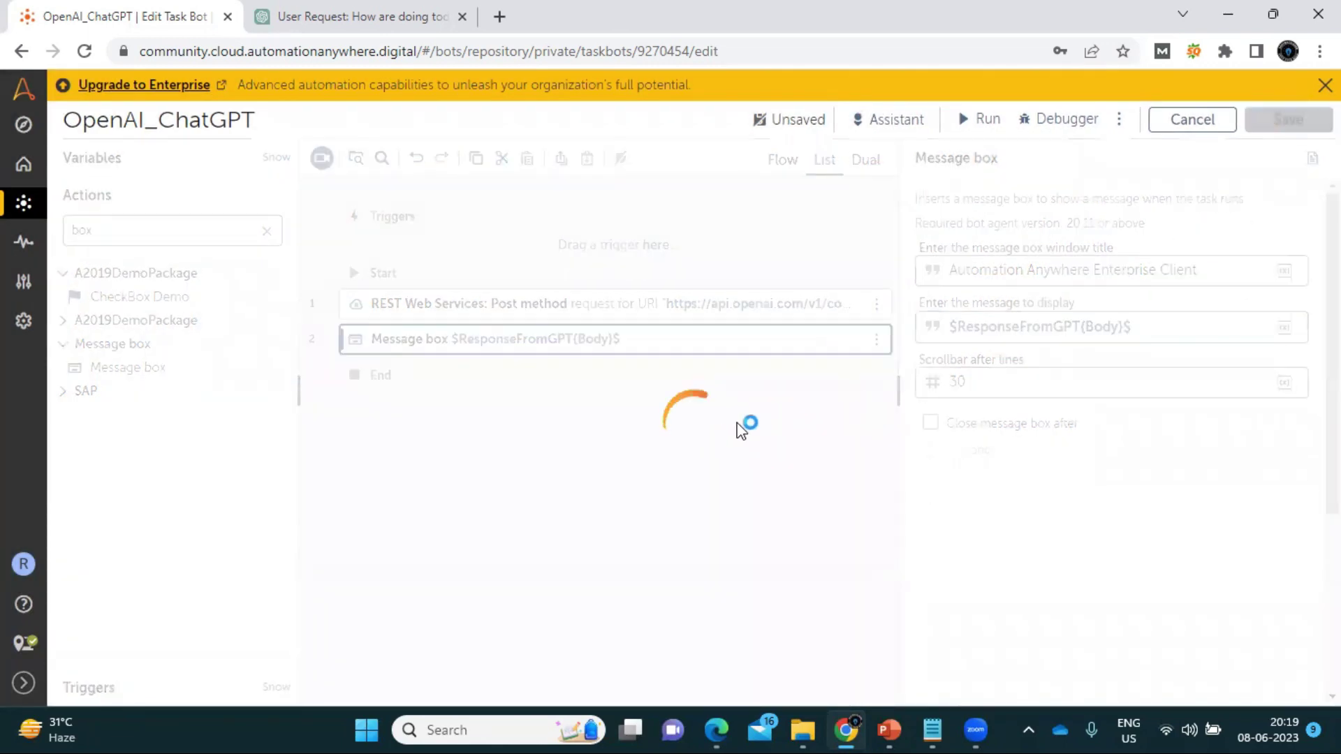
- Run the bot with AskGPT set to 'Who is the founder of Company Called Microso'
left_click(988, 121)
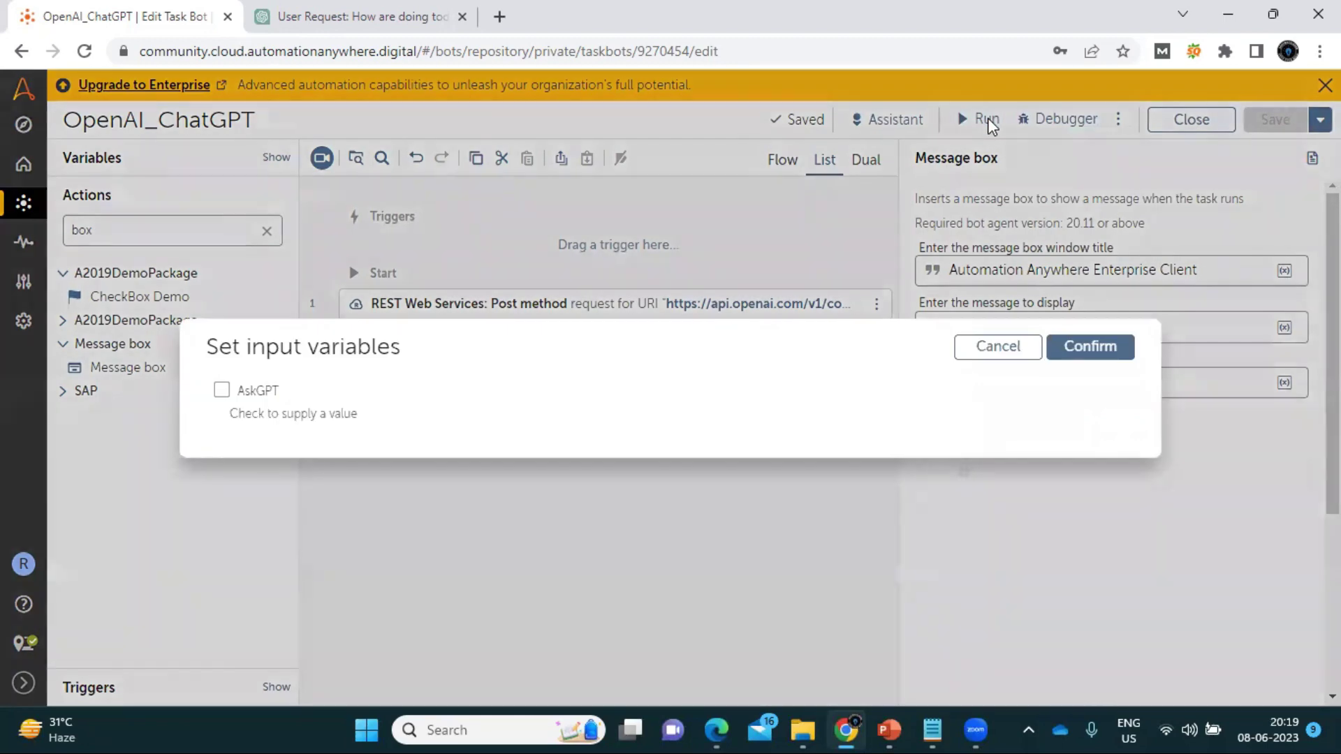
left_click(222, 392)
left_click(285, 424)
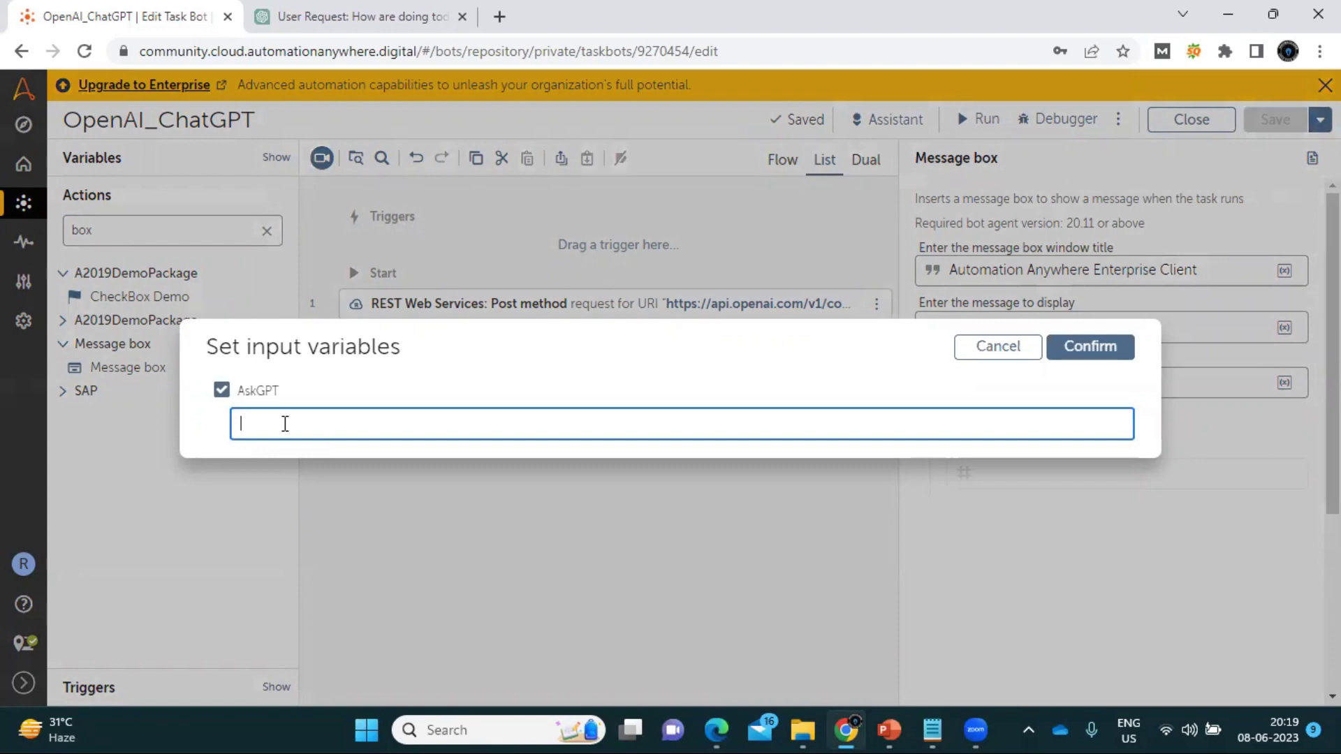
type("Who is the founder of ")
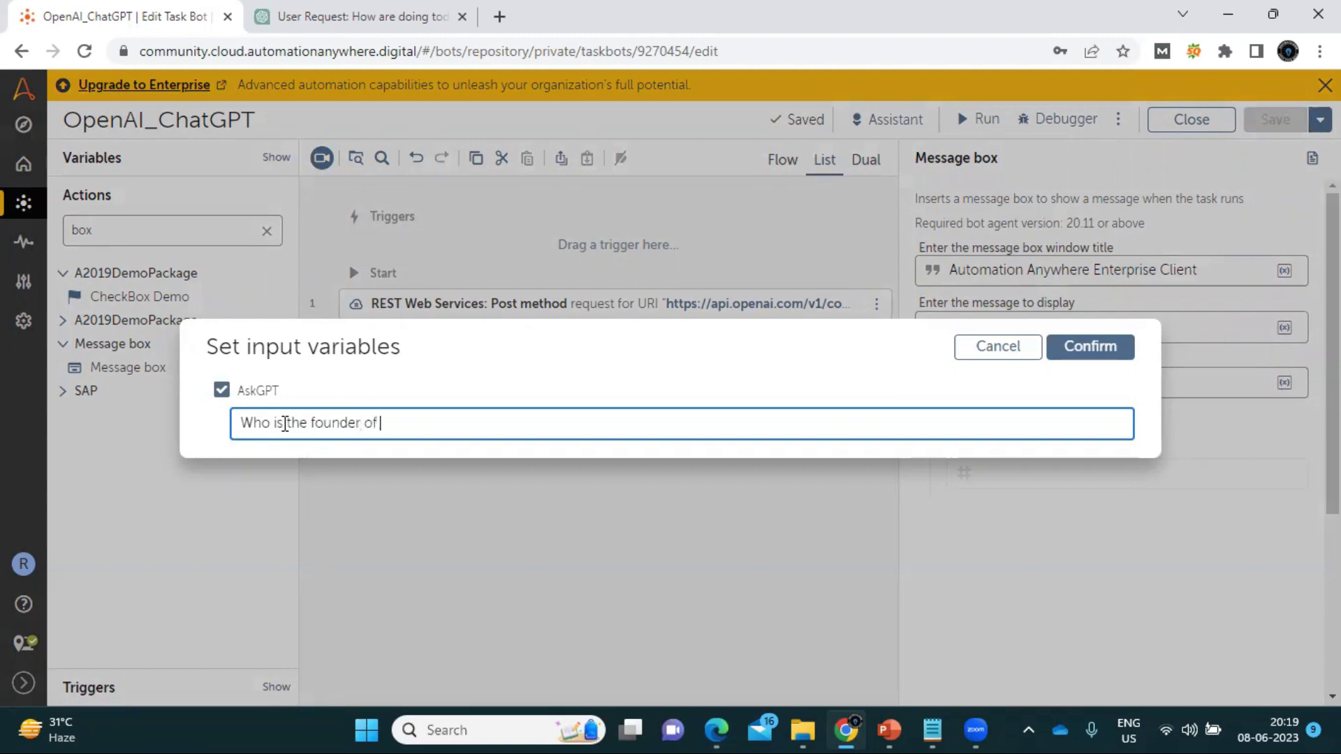
type("Company Called M")
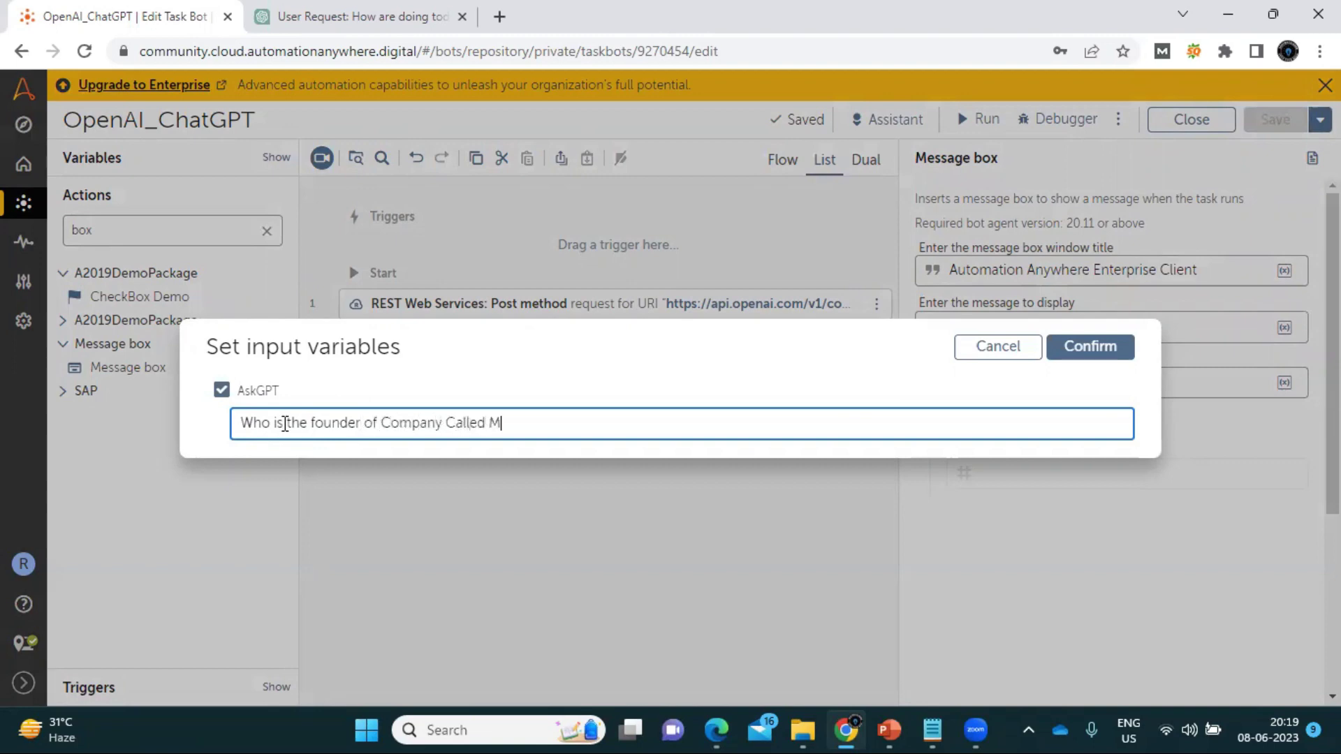
type("icrosoft?")
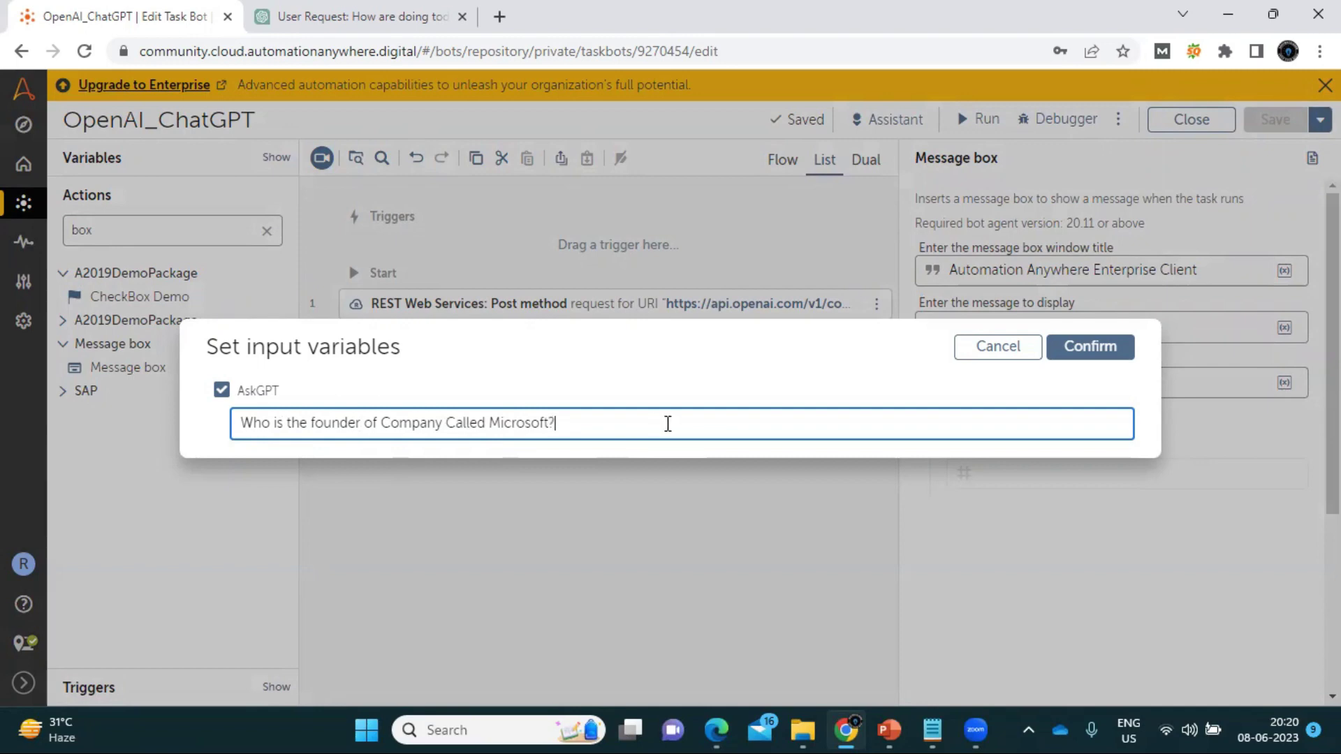
left_click(1090, 350)
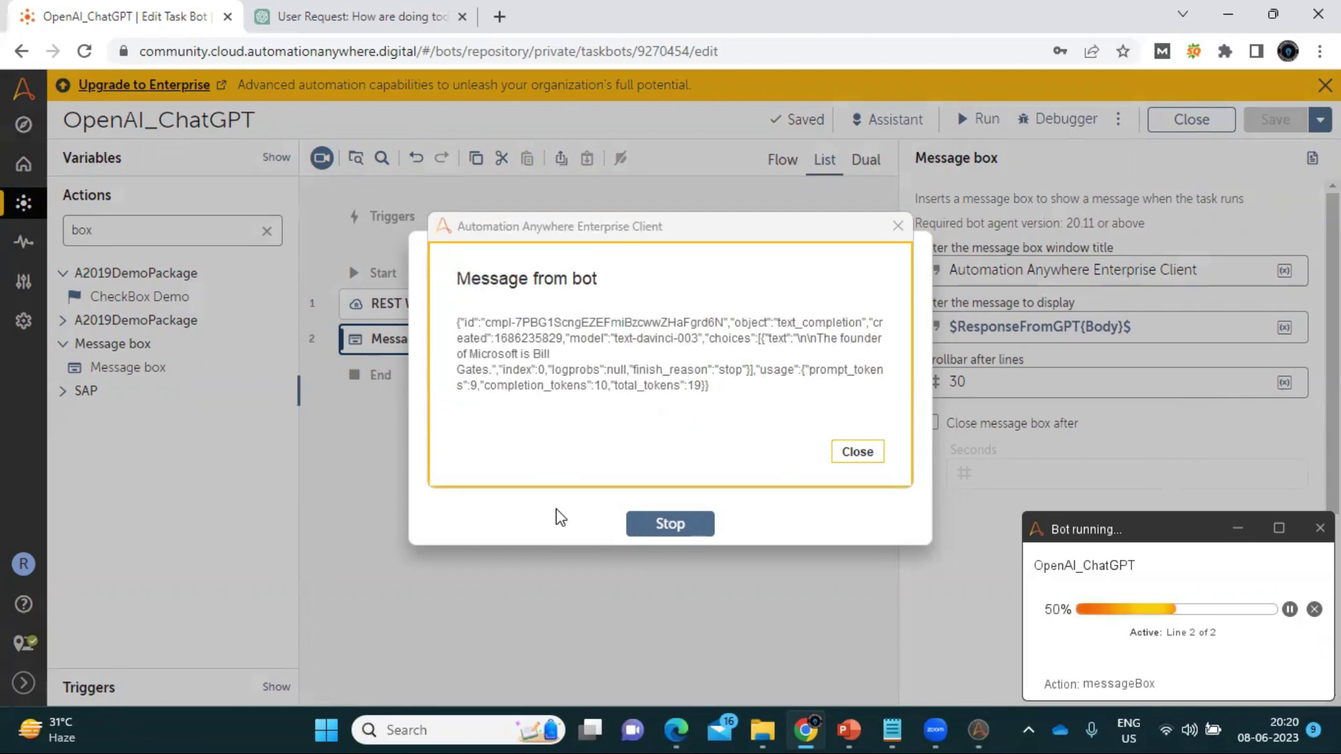
- Copy the returned JSON response from the message box and close it
left_click(702, 396)
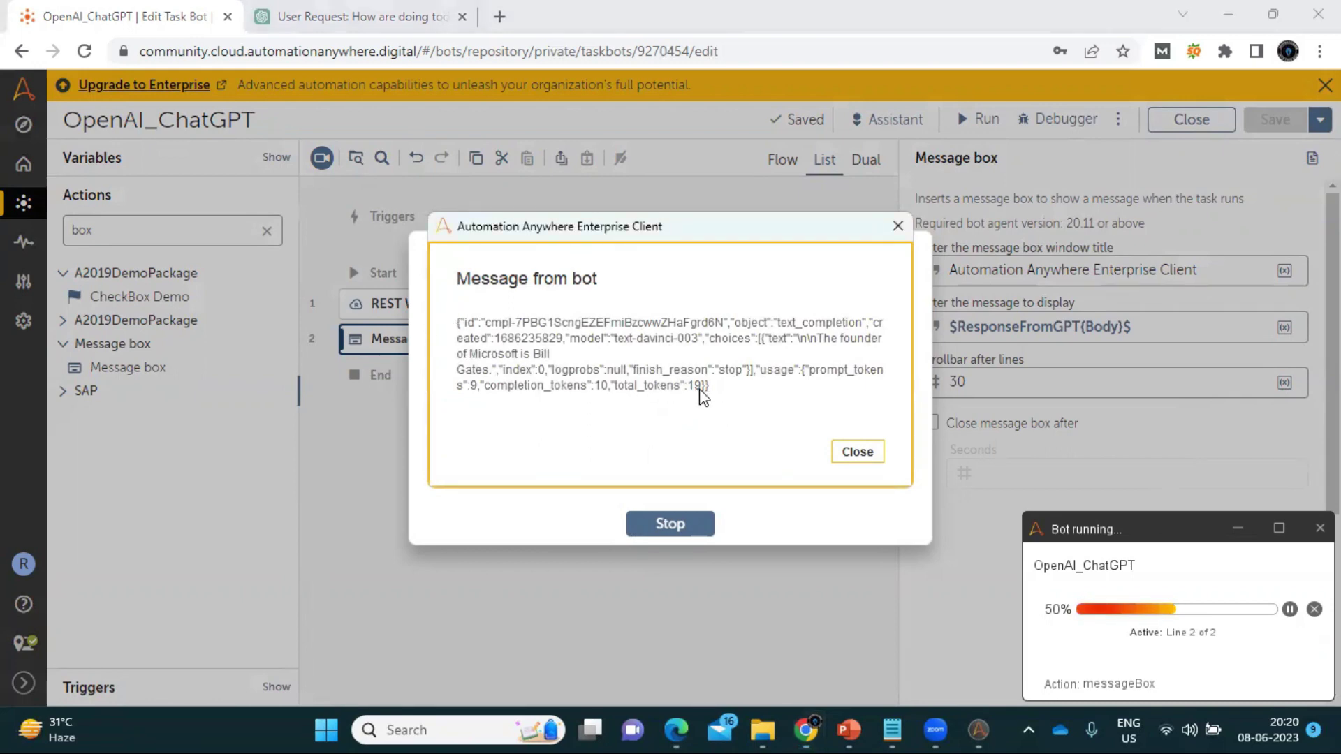
left_click_drag(712, 390, 451, 320)
key("ctrl+c")
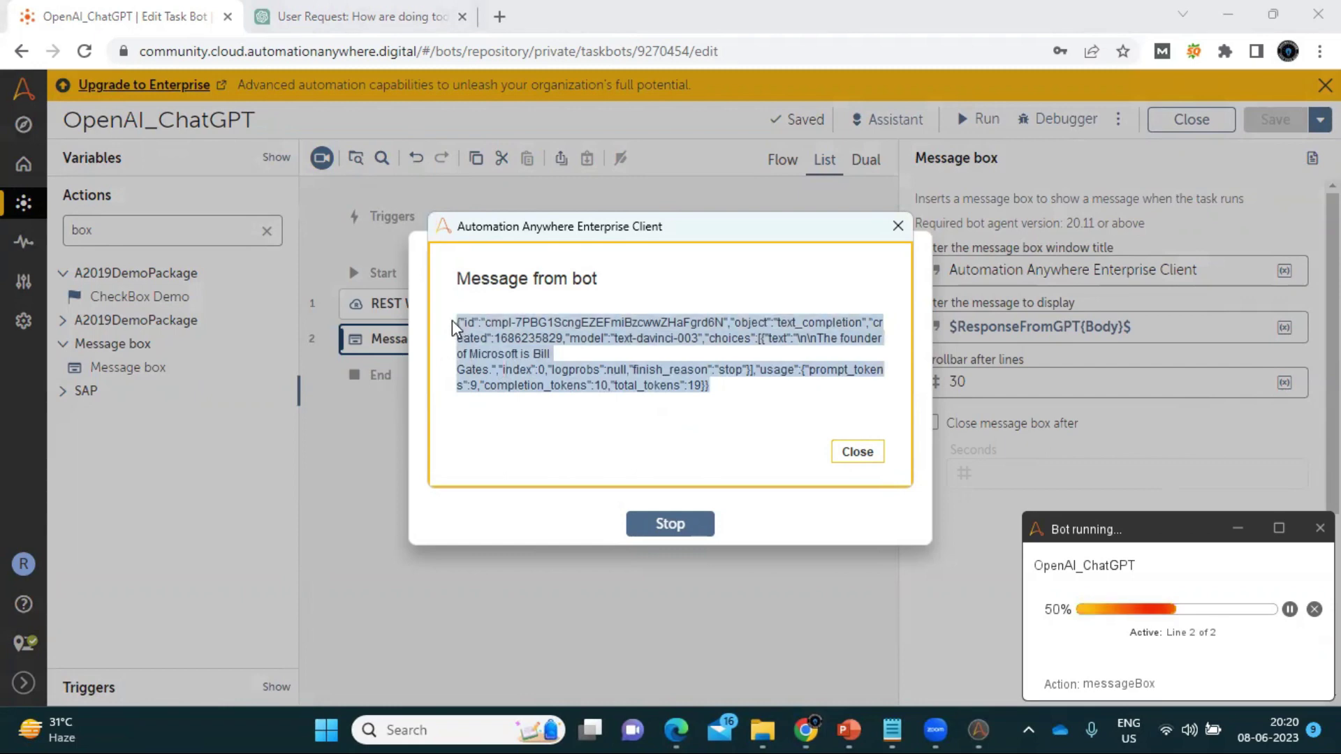
left_click(870, 457)
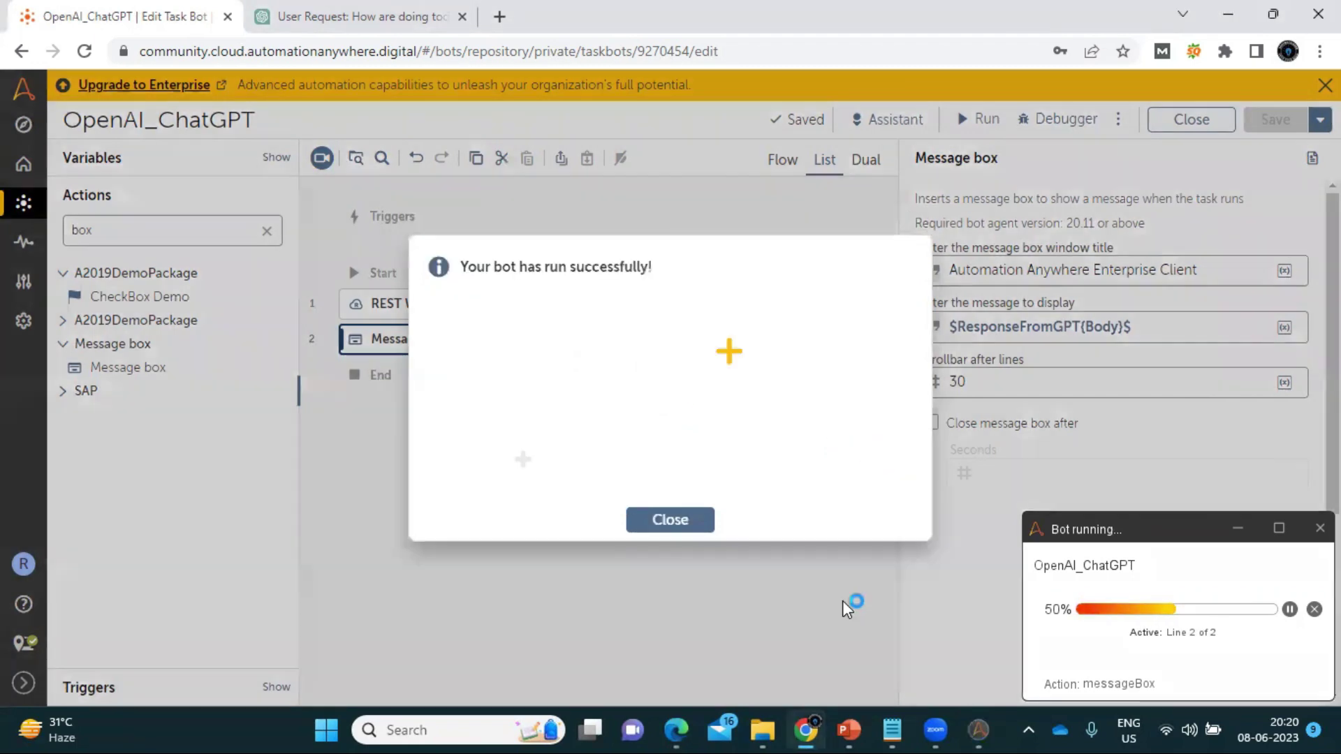
left_click(893, 730)
- Paste the JSON response below the curl example, breaking id, object, created, model and choices onto lines
left_click(78, 294)
key("Return")
key("Return")
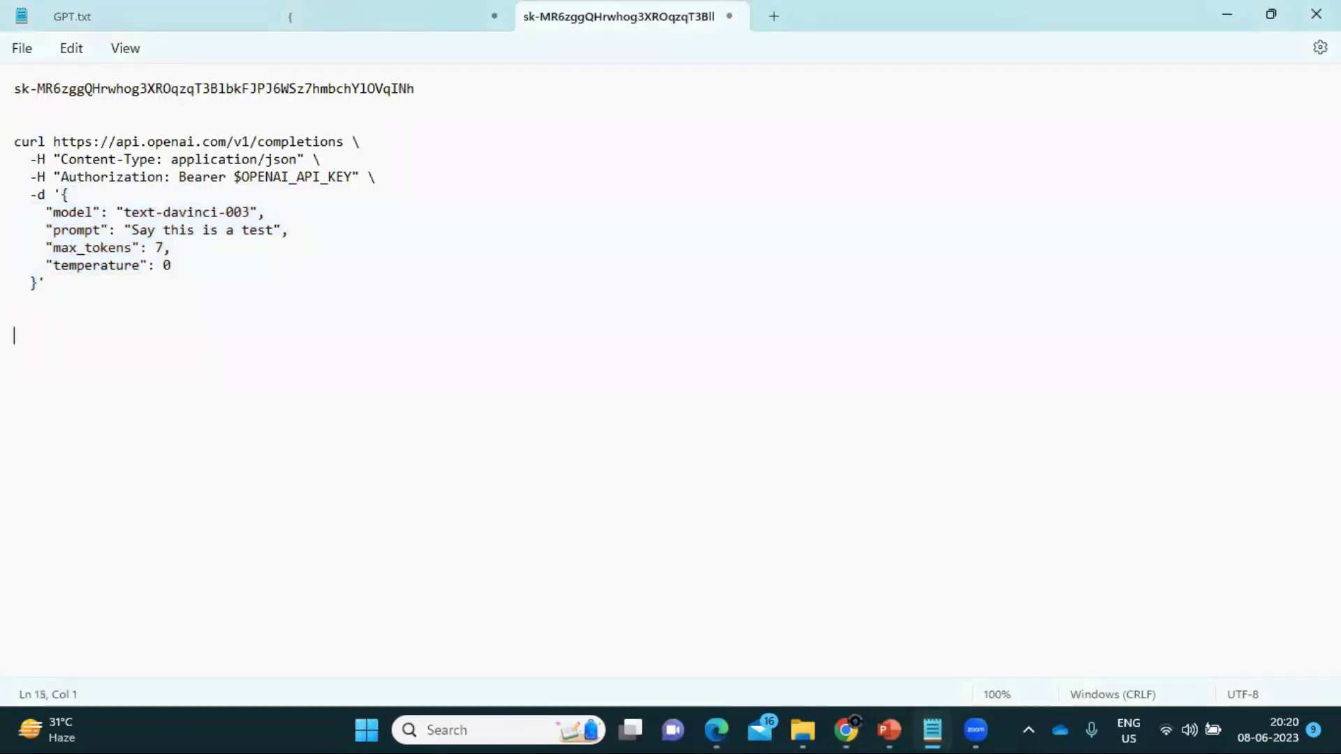
key("ctrl+v")
left_click(351, 336)
key("Return")
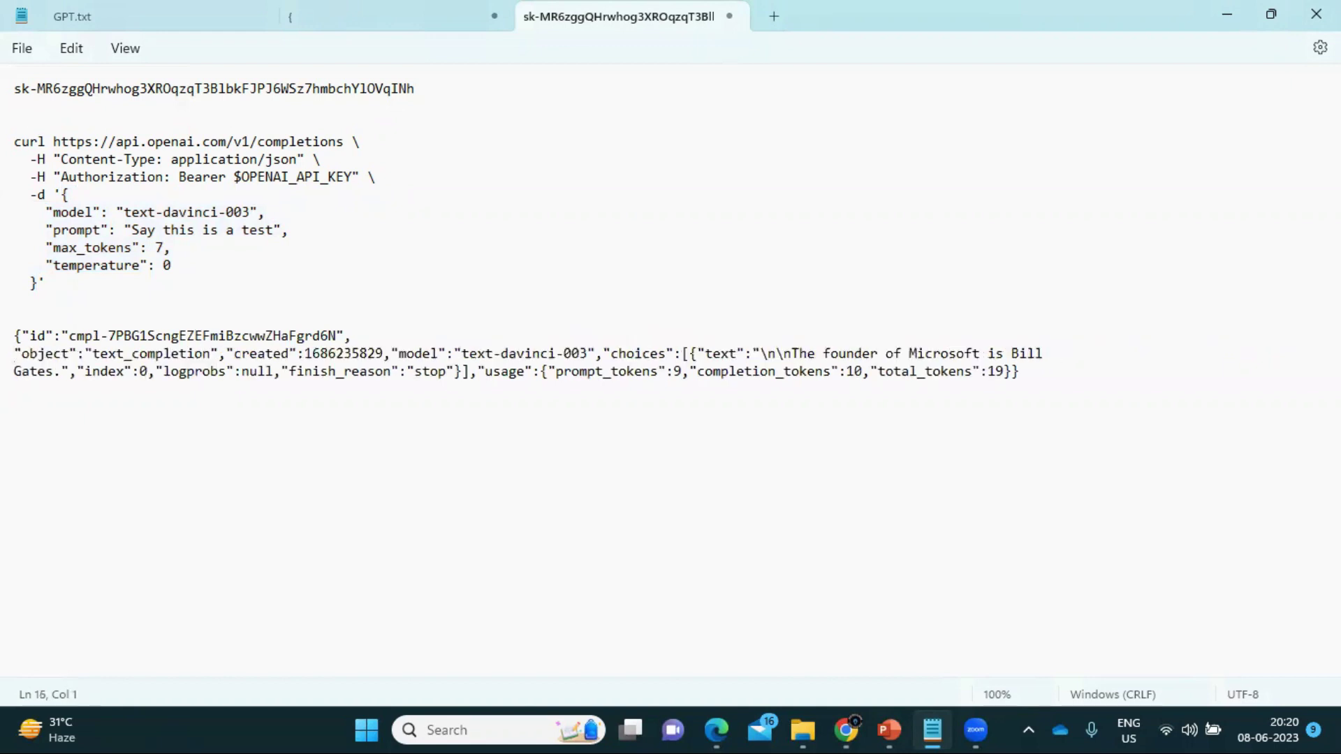
key("Return")
left_click(226, 371)
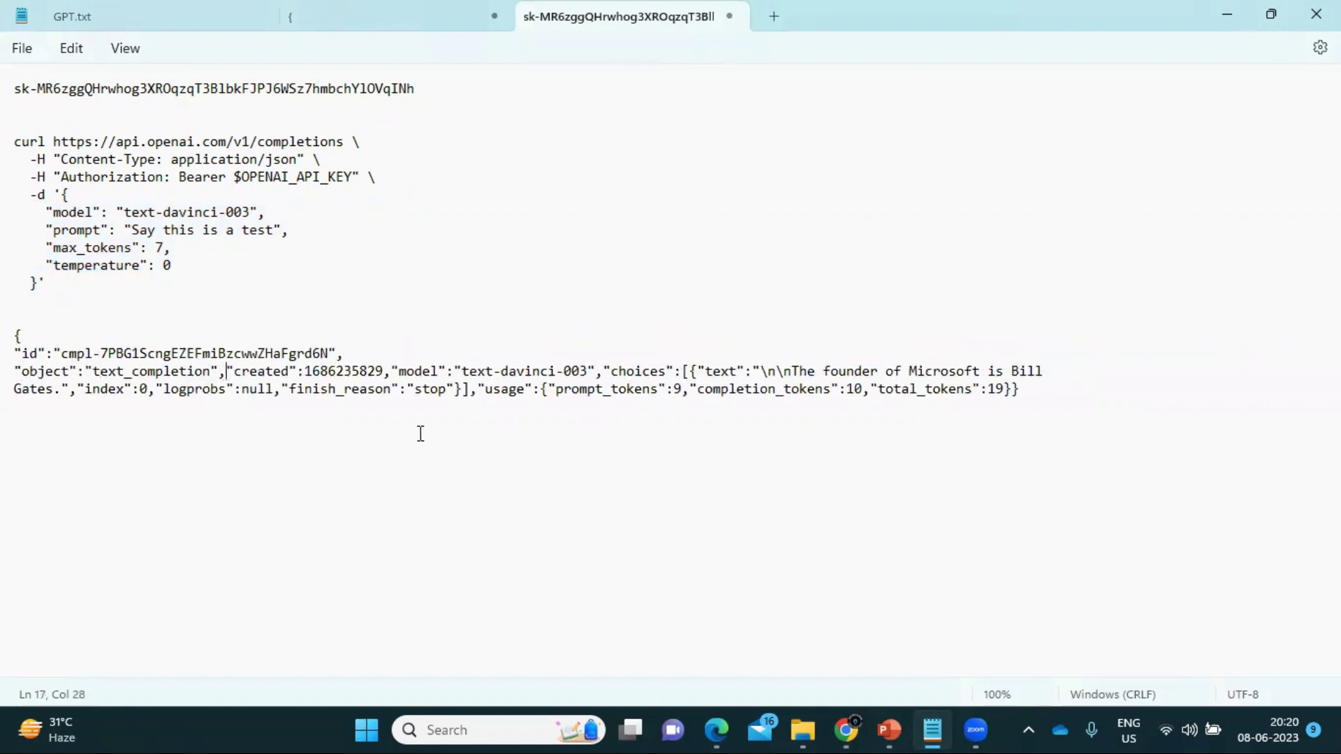
key("Return")
left_click(178, 388)
key("Return")
left_click(227, 407)
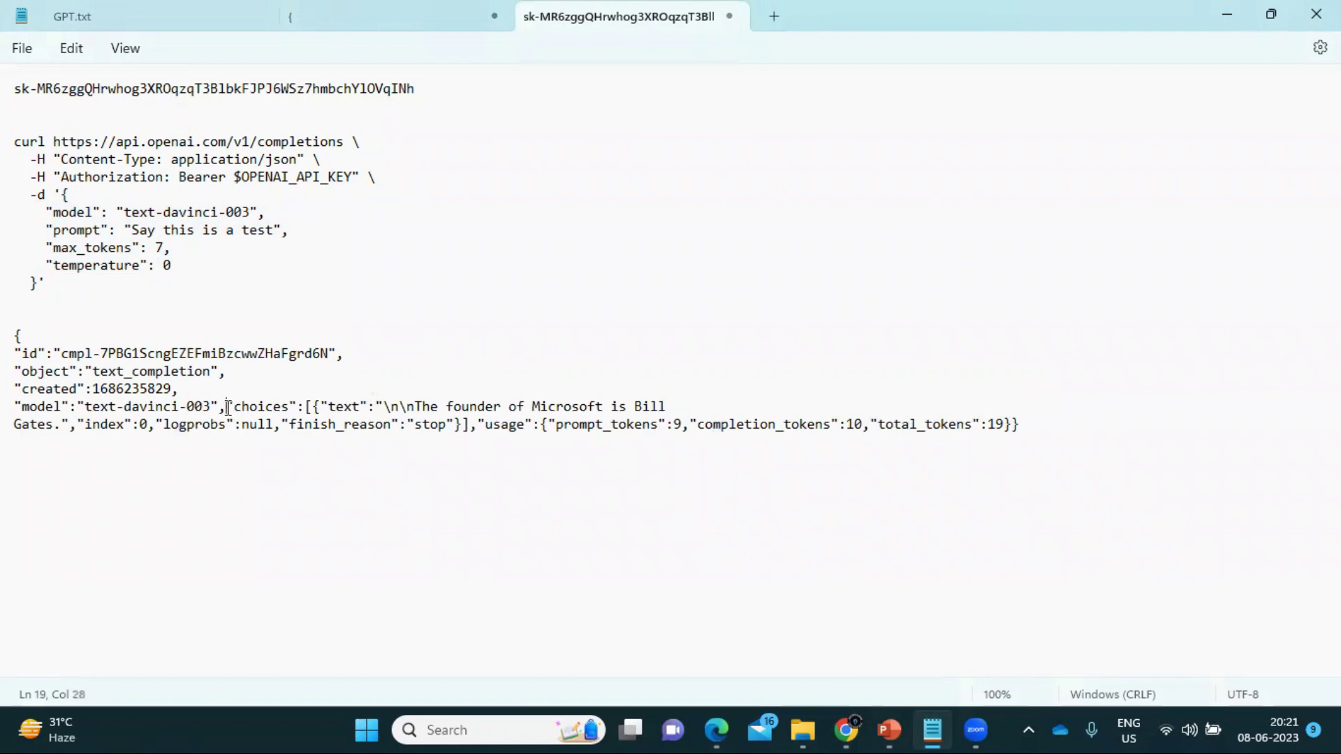
key("Return")
- Put the choice object and answer sentence on their own lines, then select the answer
left_click(101, 424)
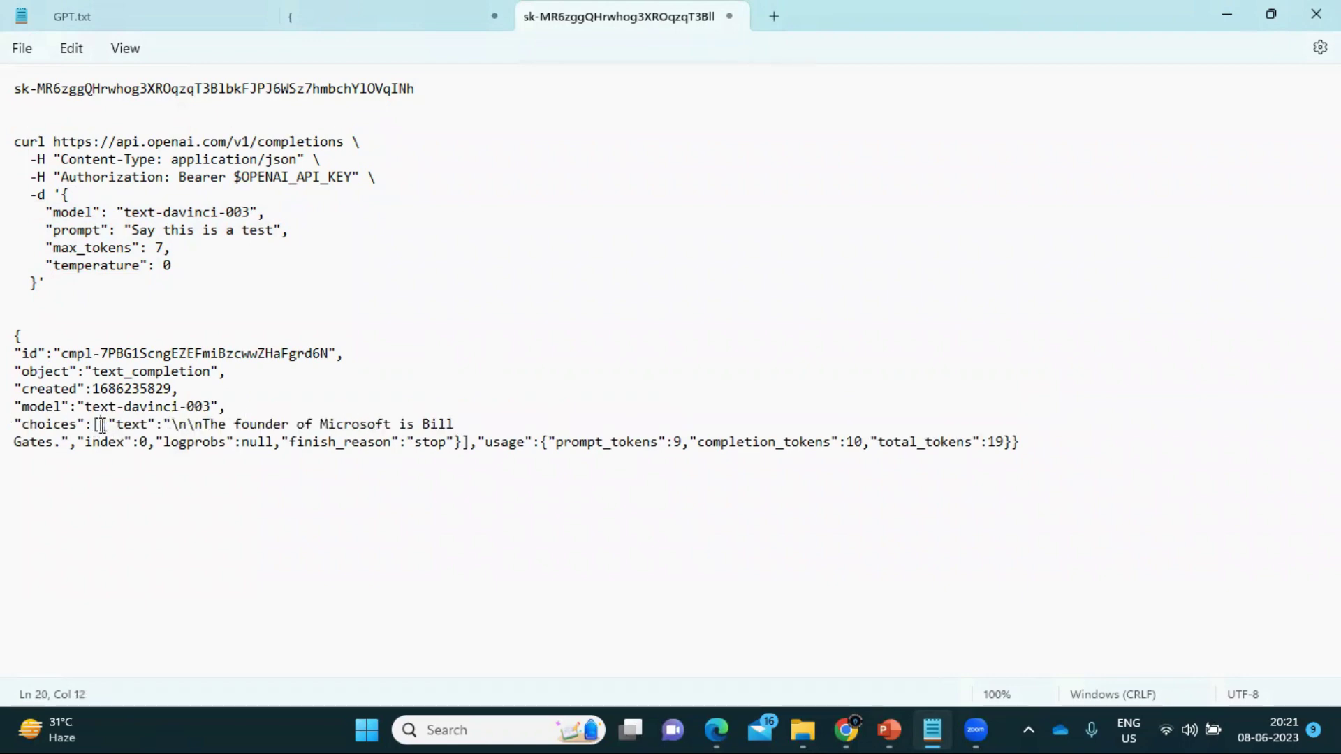
key("Return")
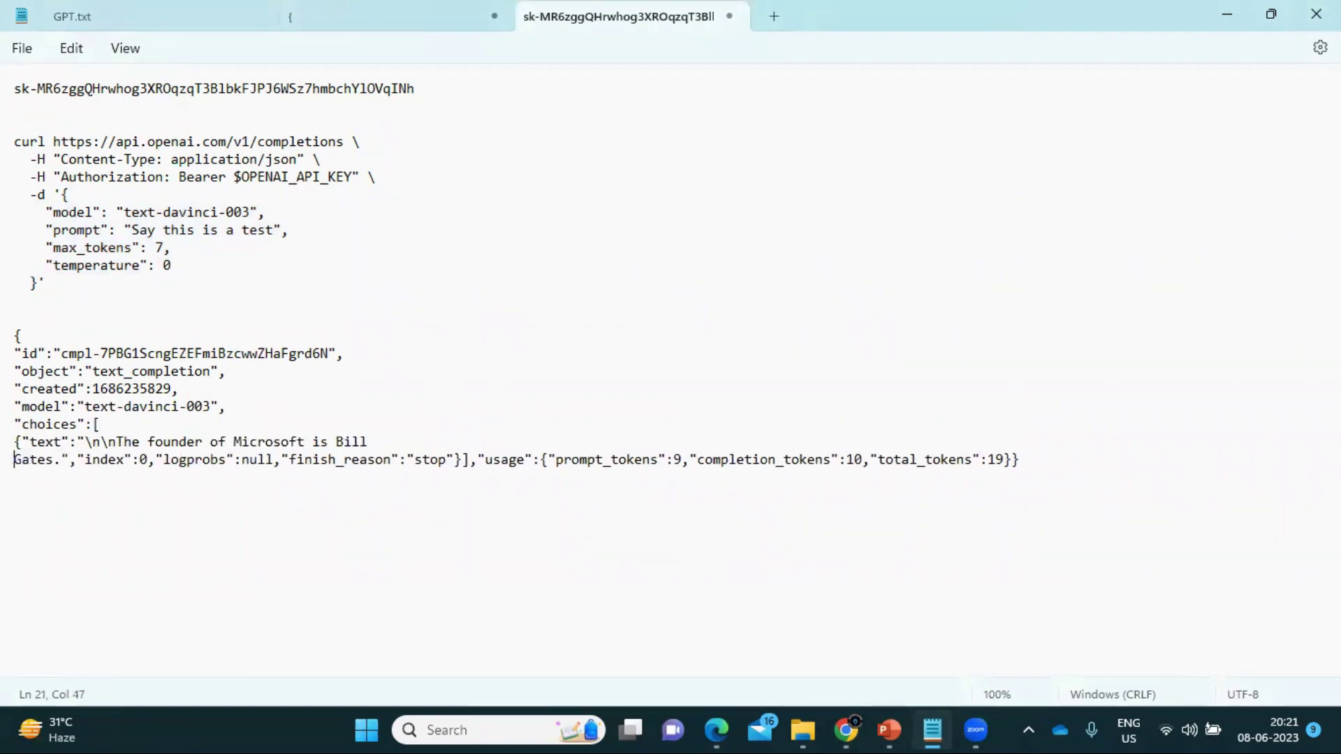
left_click(77, 459)
key("Return")
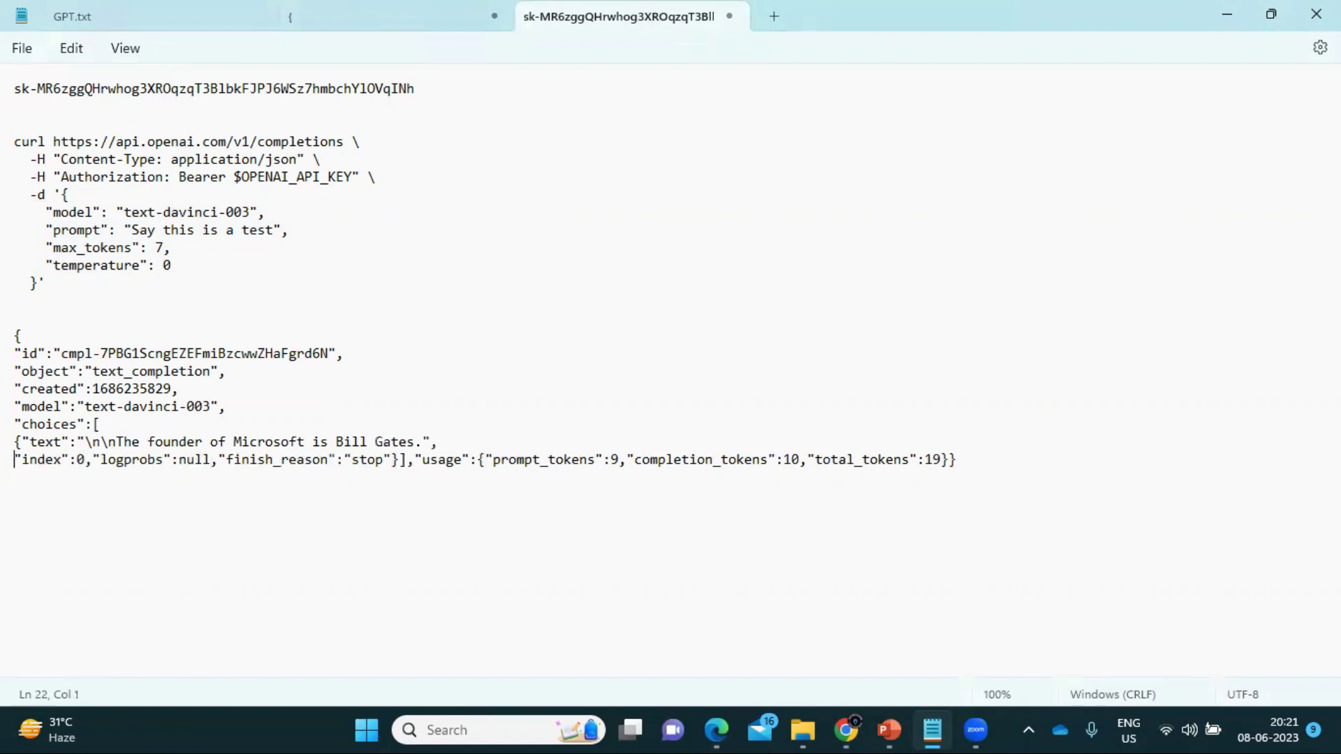
key("Return")
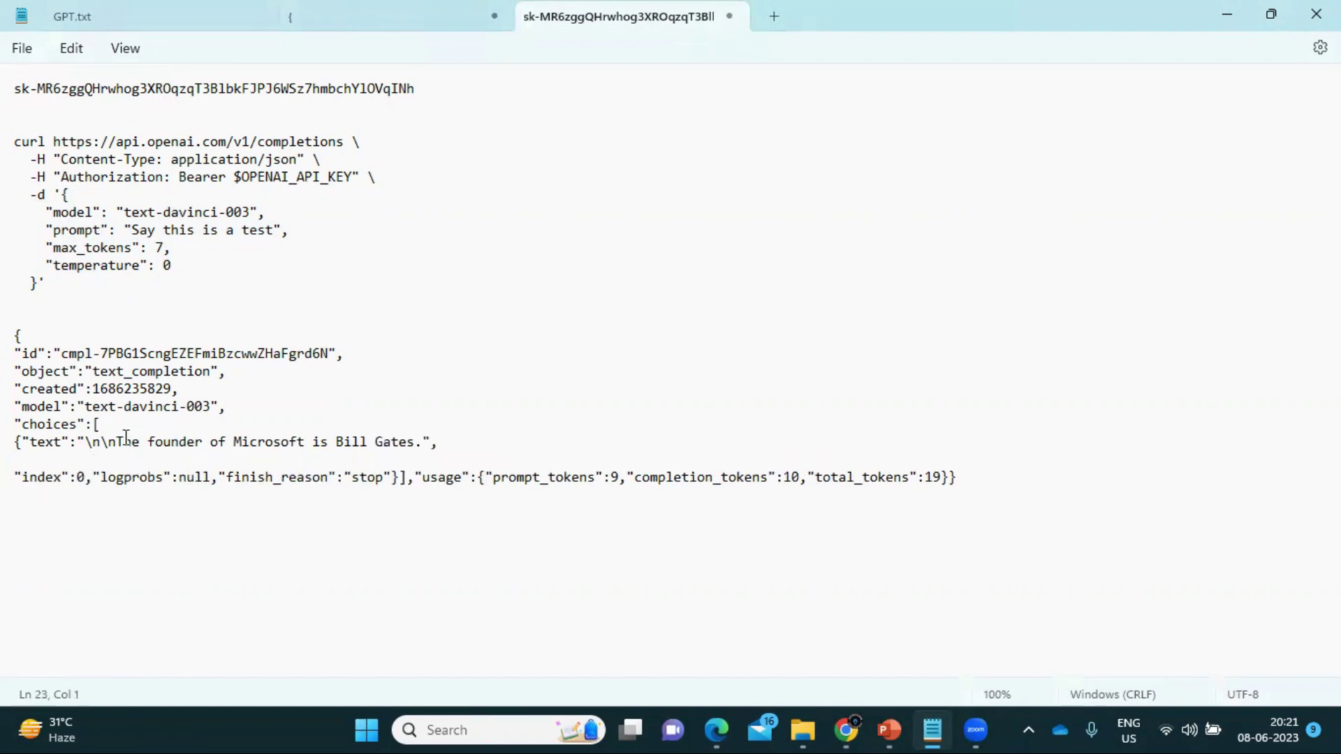
left_click_drag(118, 442, 417, 447)
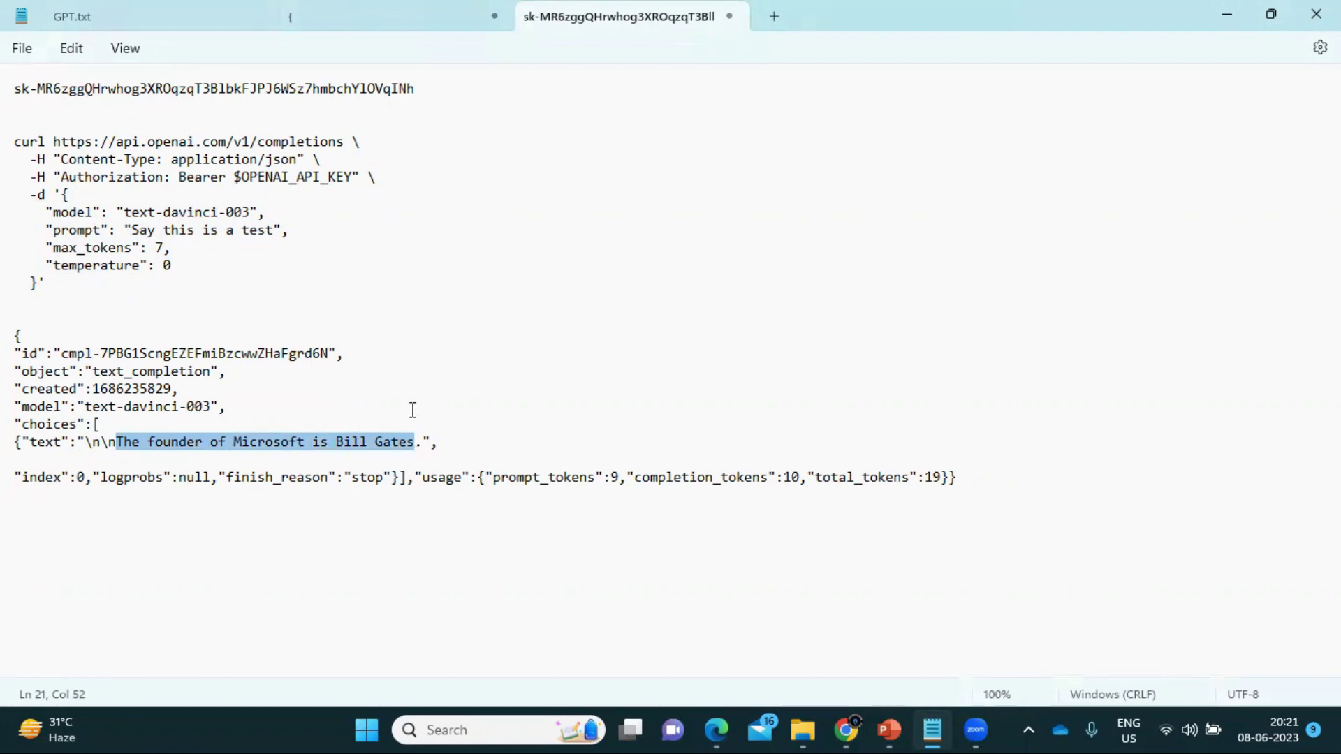
key("alt+Tab")
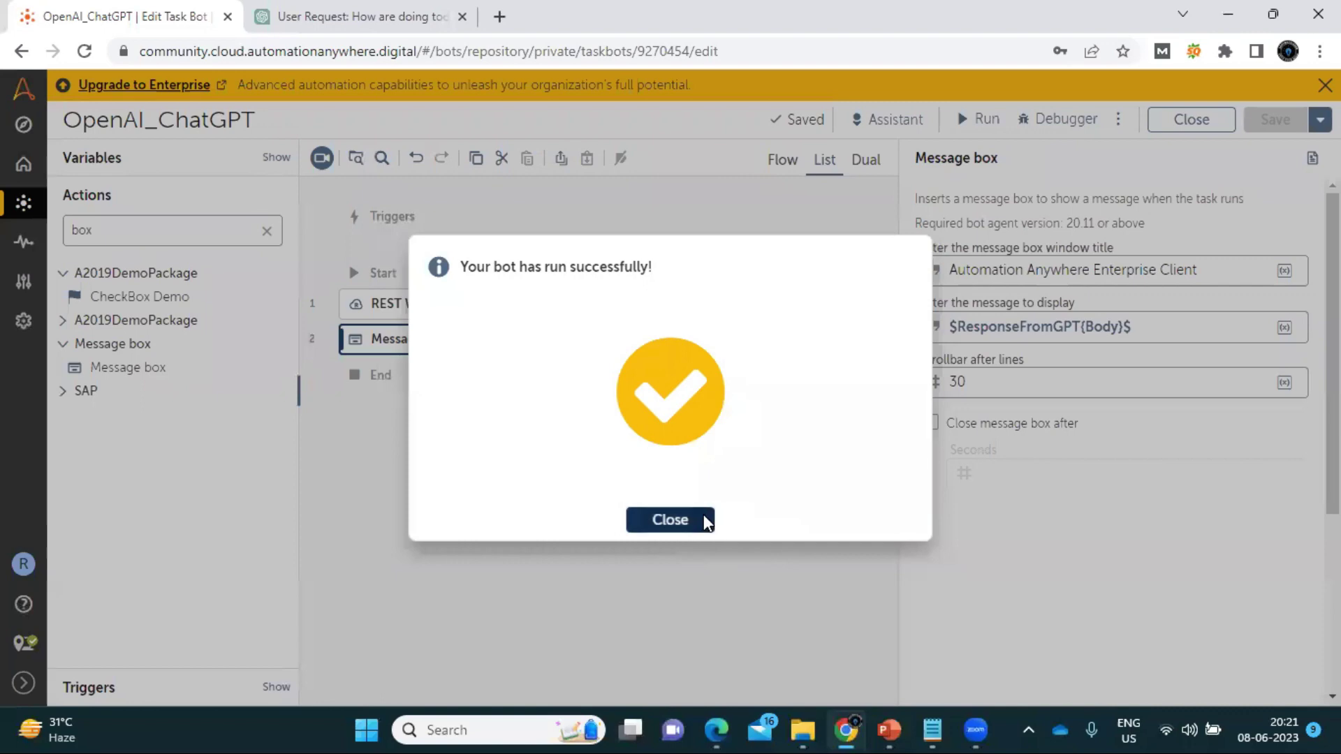
- Close the success notice and scroll the Post method settings to its ResponseFromGPT output
left_click(707, 521)
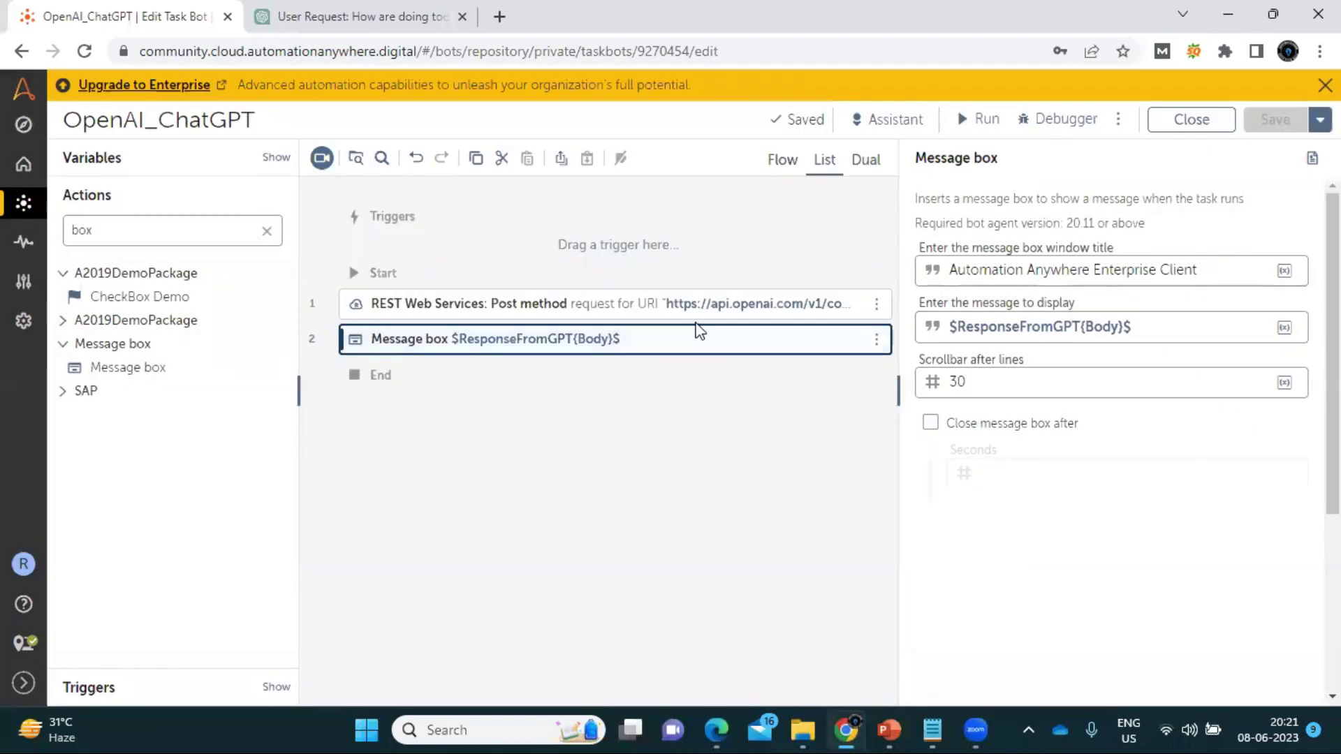
left_click(727, 315)
scroll(1111, 440, "down", 6)
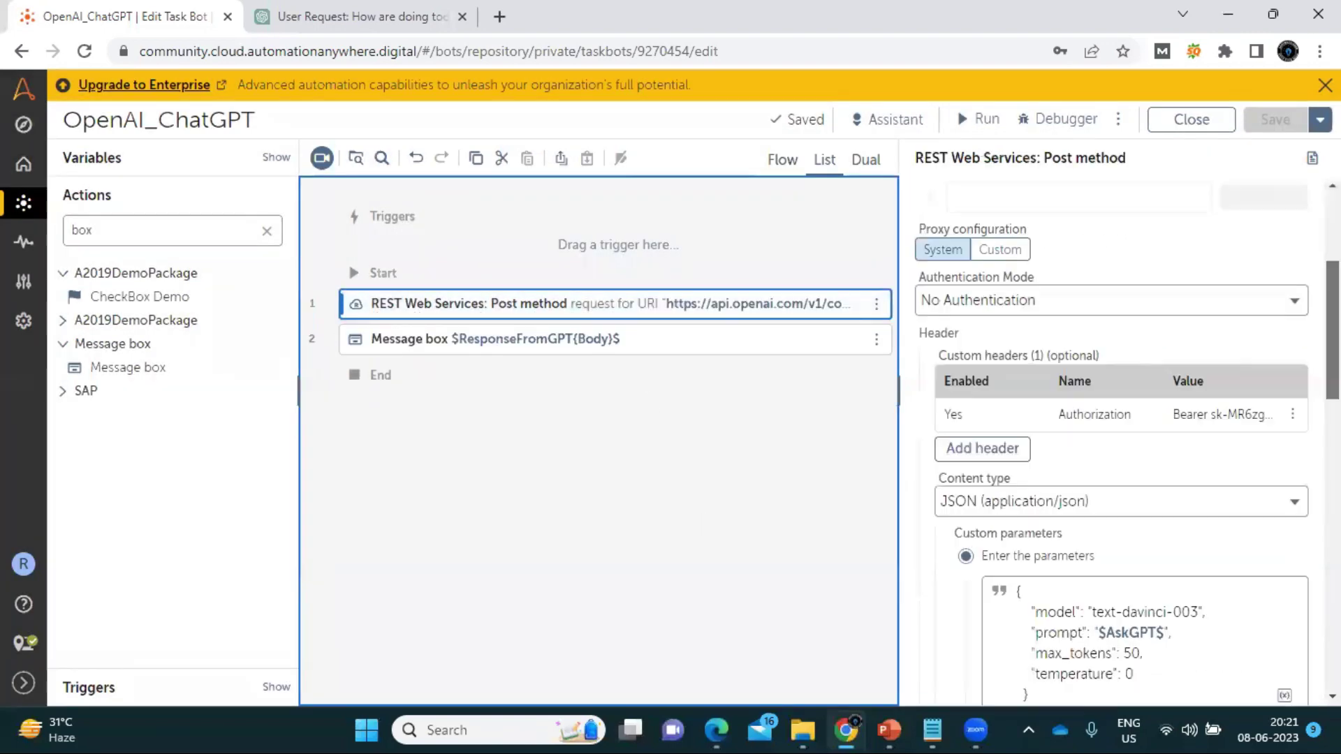
scroll(1117, 440, "down", 10)
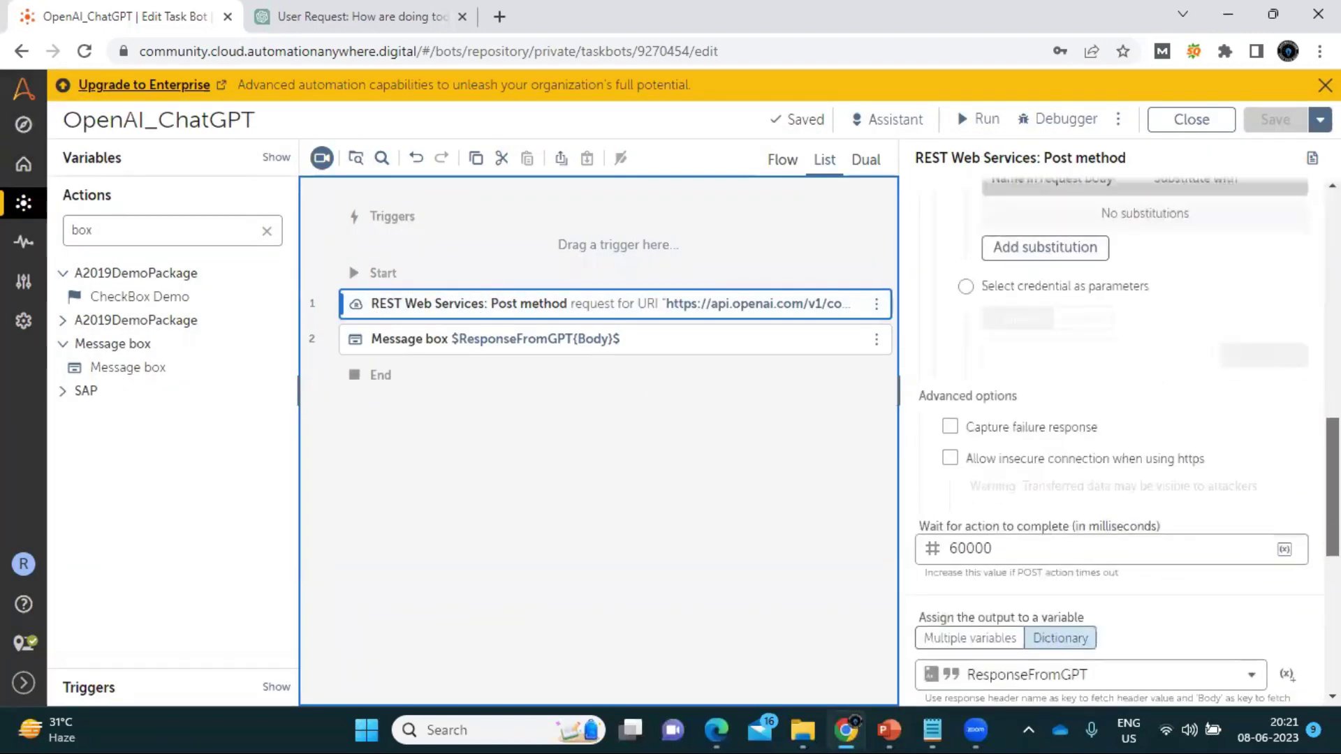